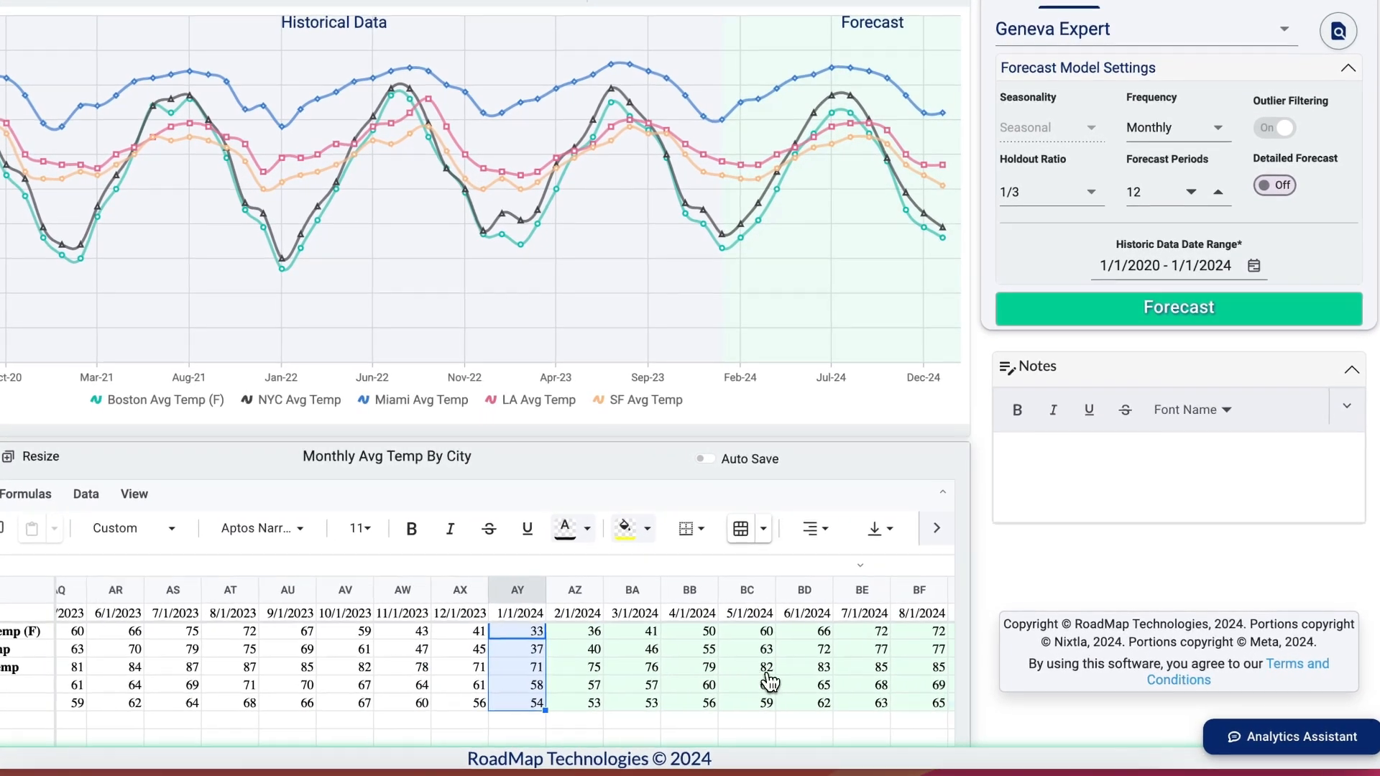
# - Run a monthly 12-period forecast with the statistical Auto ARIMA model and zoom the chart in on mid-2023 through the forecast's end
pyautogui.hscroll(5, 769, 682)
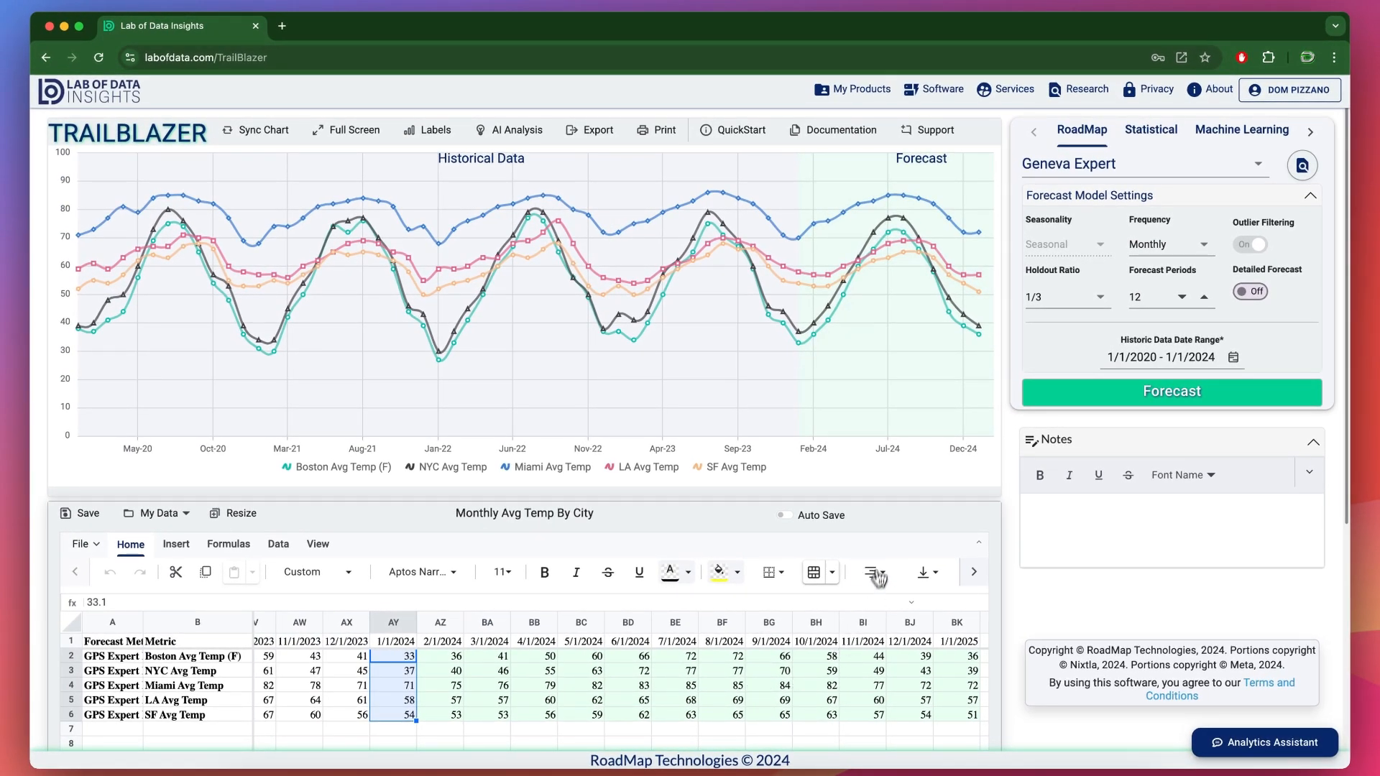
pyautogui.click(1139, 139)
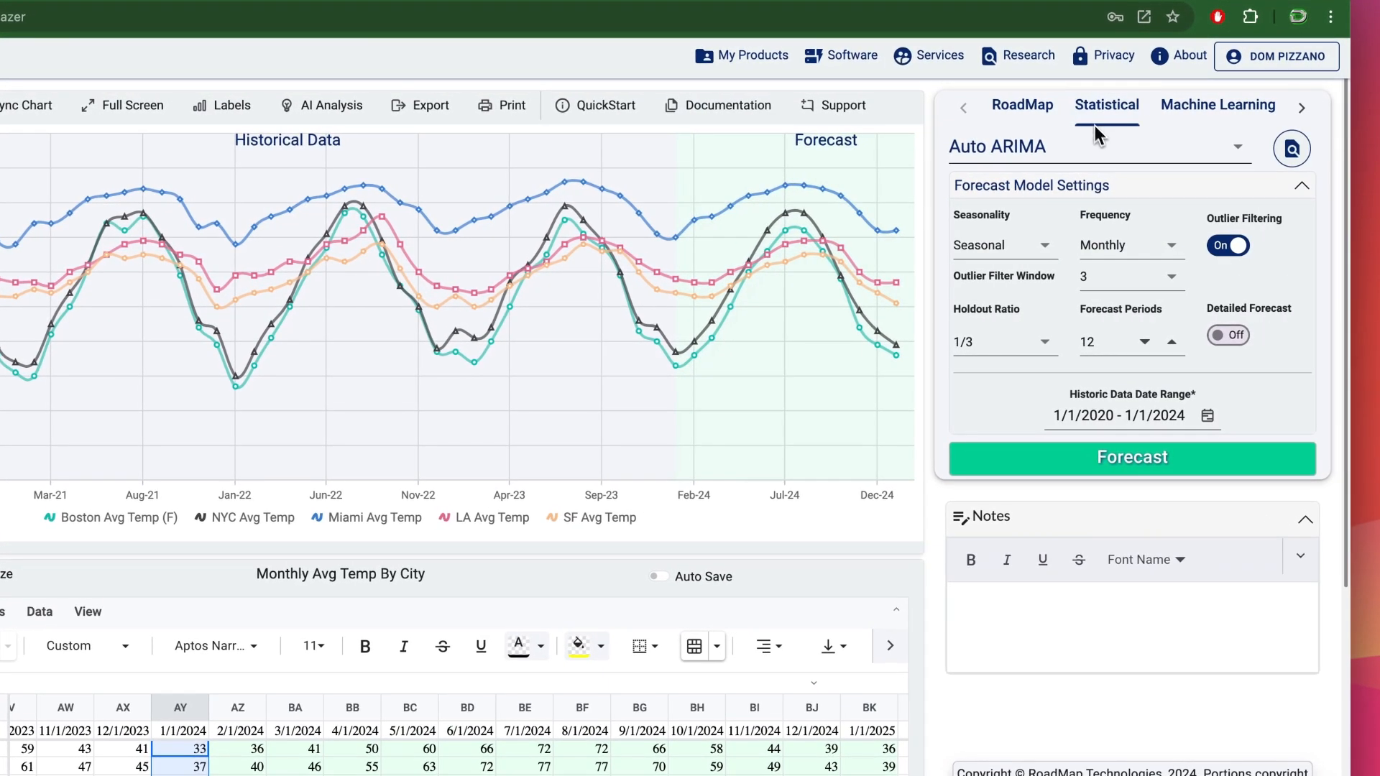
pyautogui.click(1101, 460)
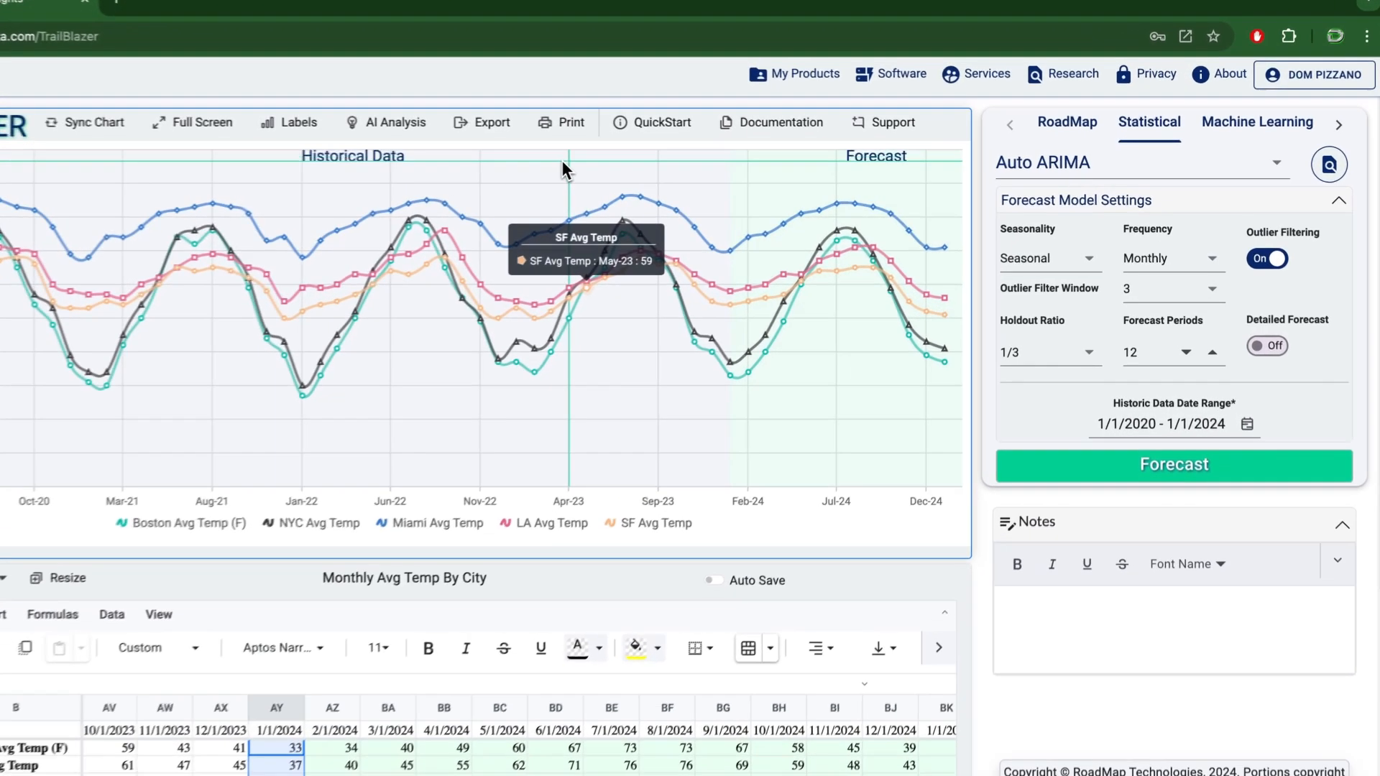
pyautogui.moveTo(655, 157); pyautogui.dragTo(884, 395)
pyautogui.moveTo(791, 449); pyautogui.dragTo(958, 453)
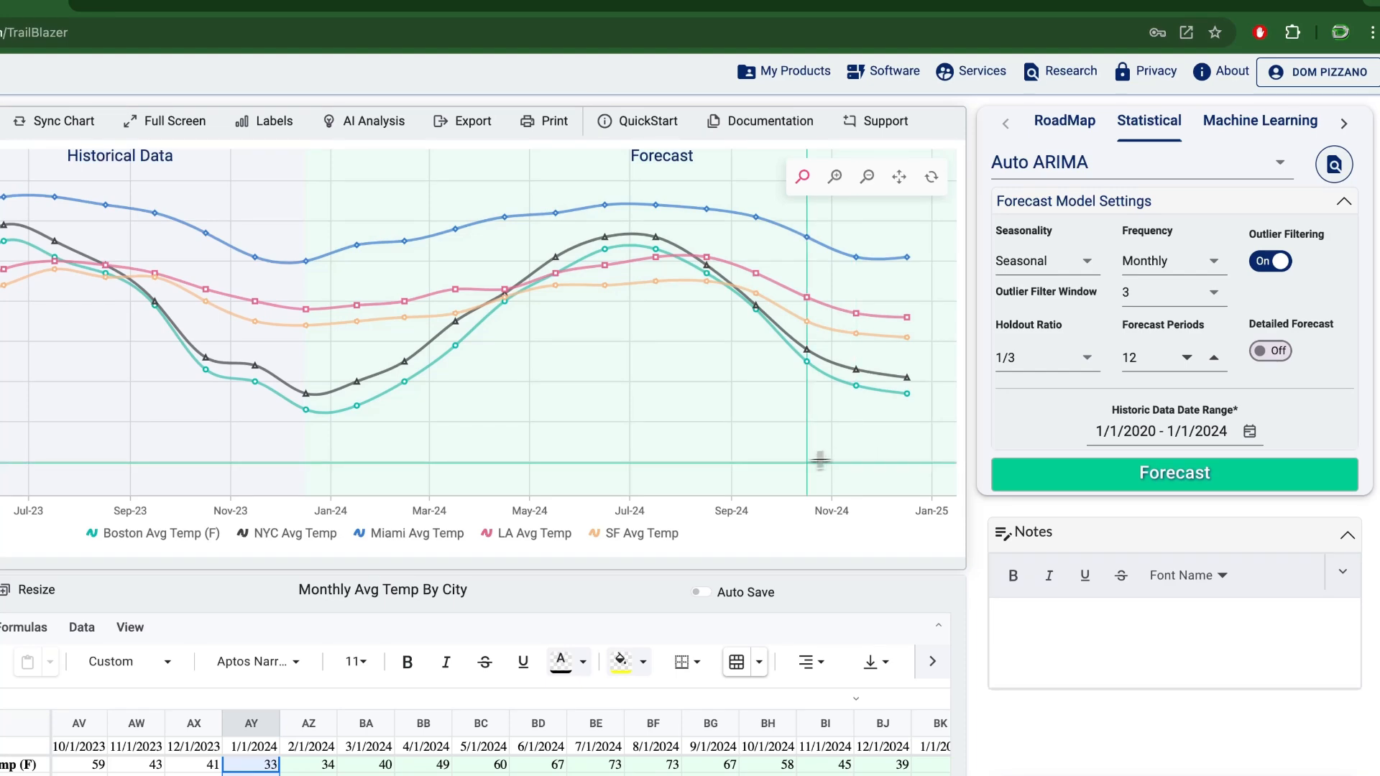
# - Run a machine learning forecast with the Elastic Net Regression model, using the Seasonal feature type, and dismiss the completion notice
pyautogui.click(1204, 148)
pyautogui.click(1144, 171)
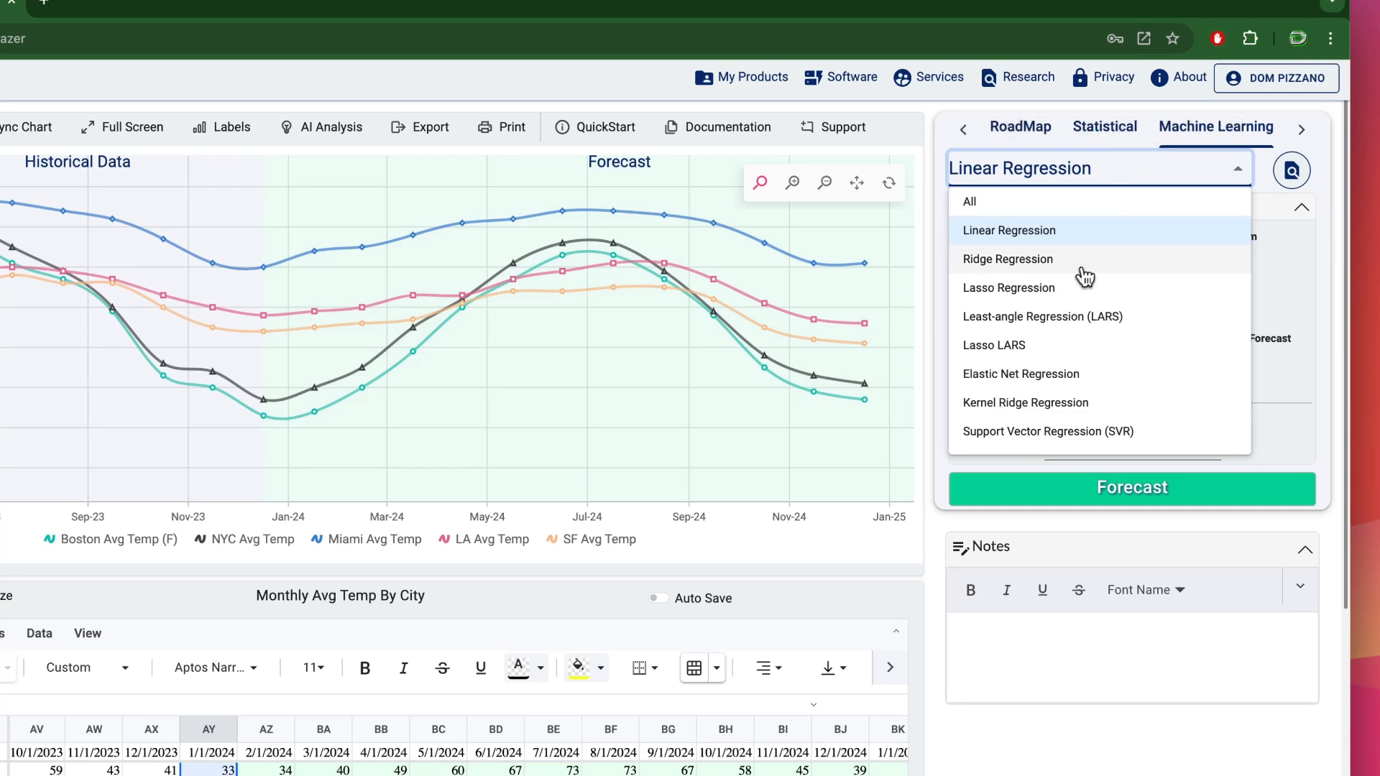
pyautogui.click(1066, 374)
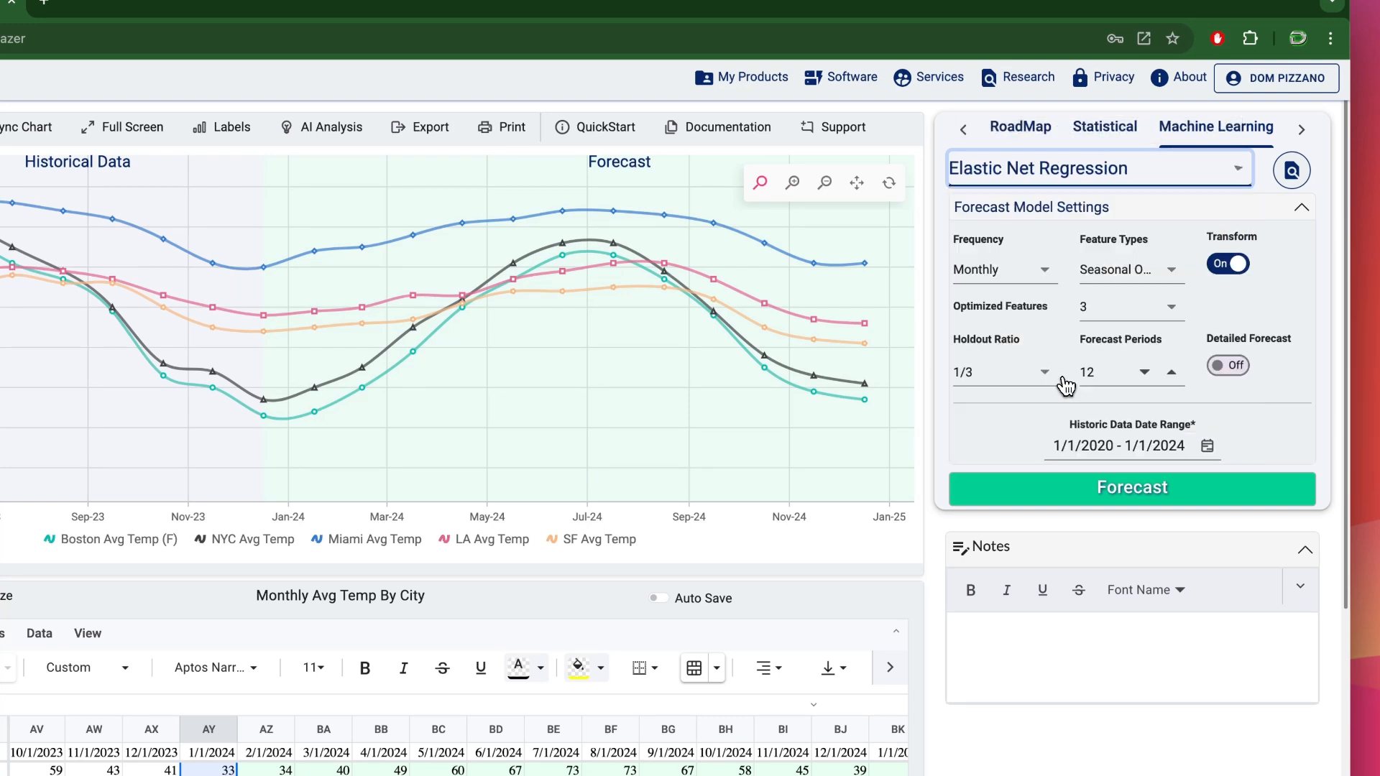
pyautogui.click(1142, 270)
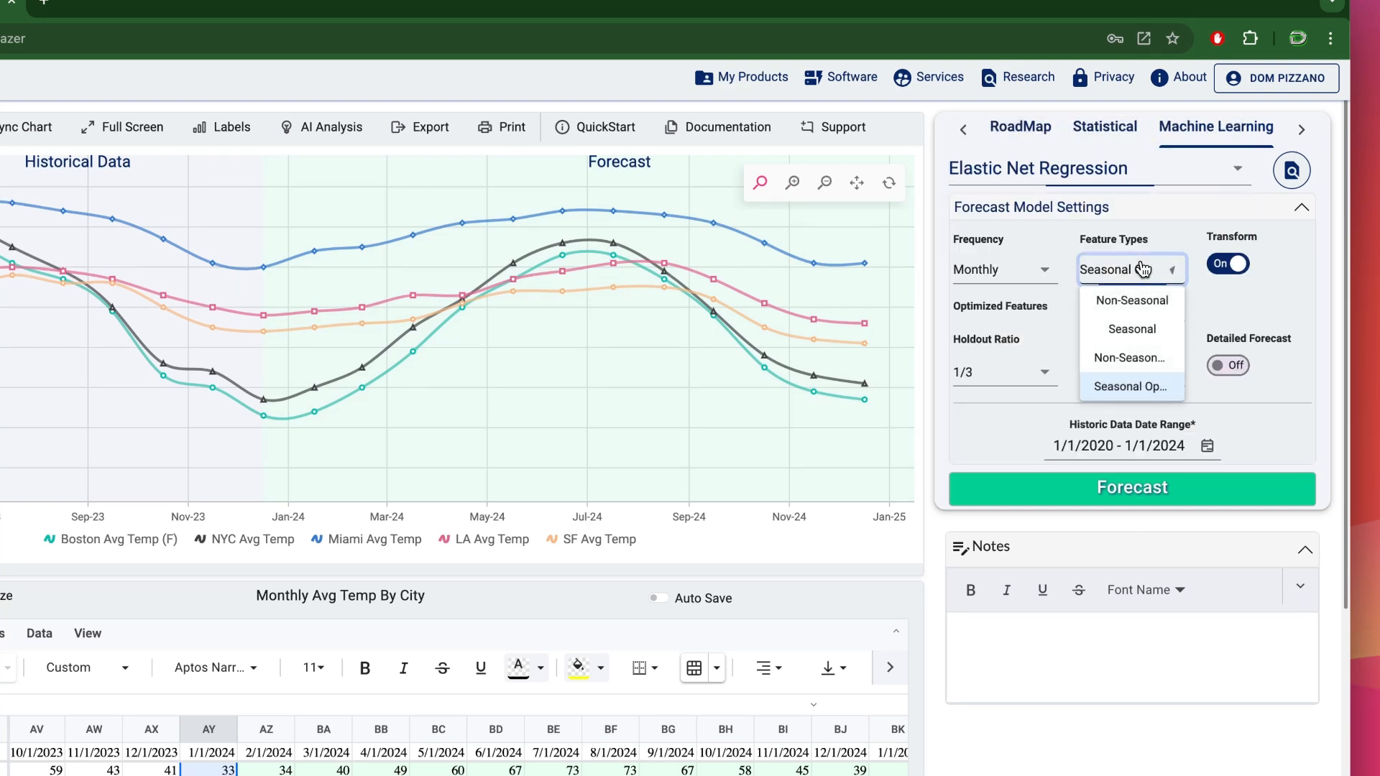
pyautogui.click(1133, 330)
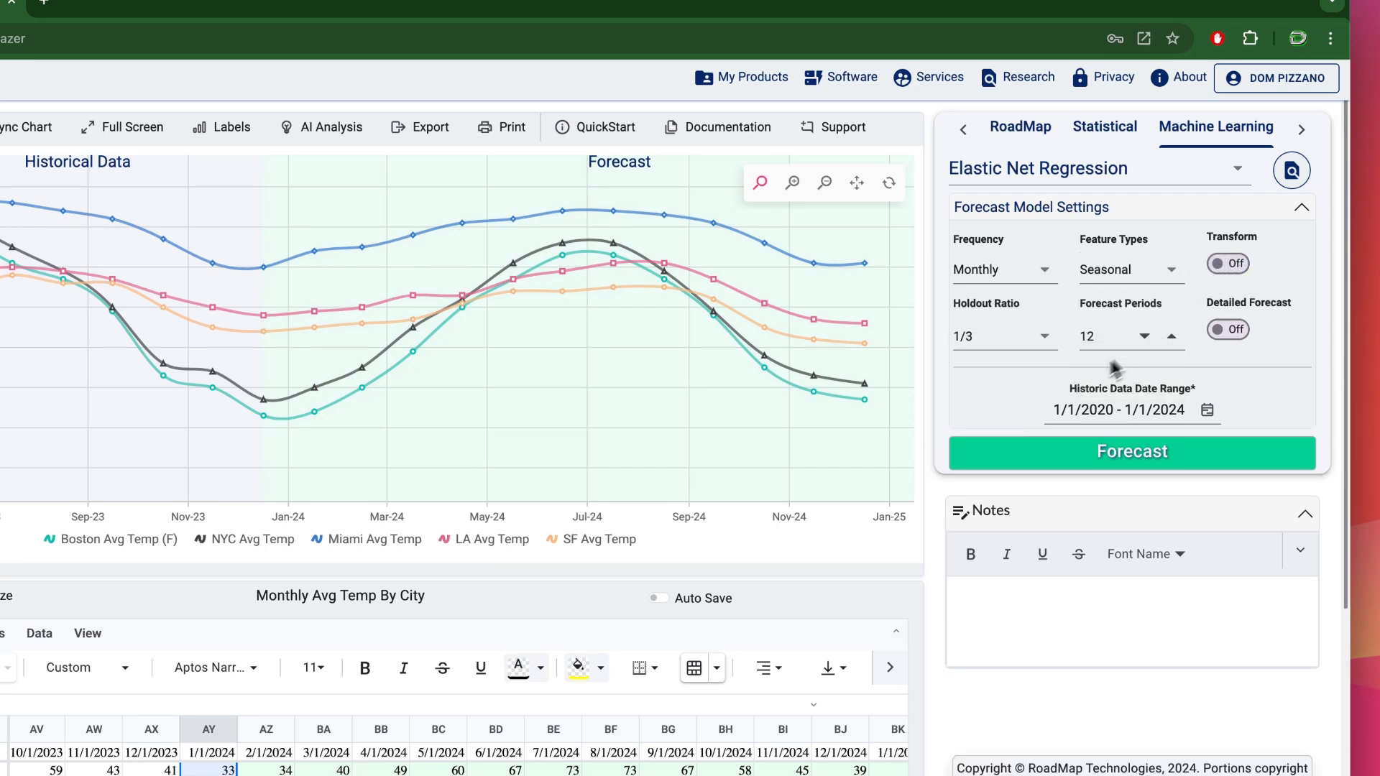
pyautogui.click(1040, 458)
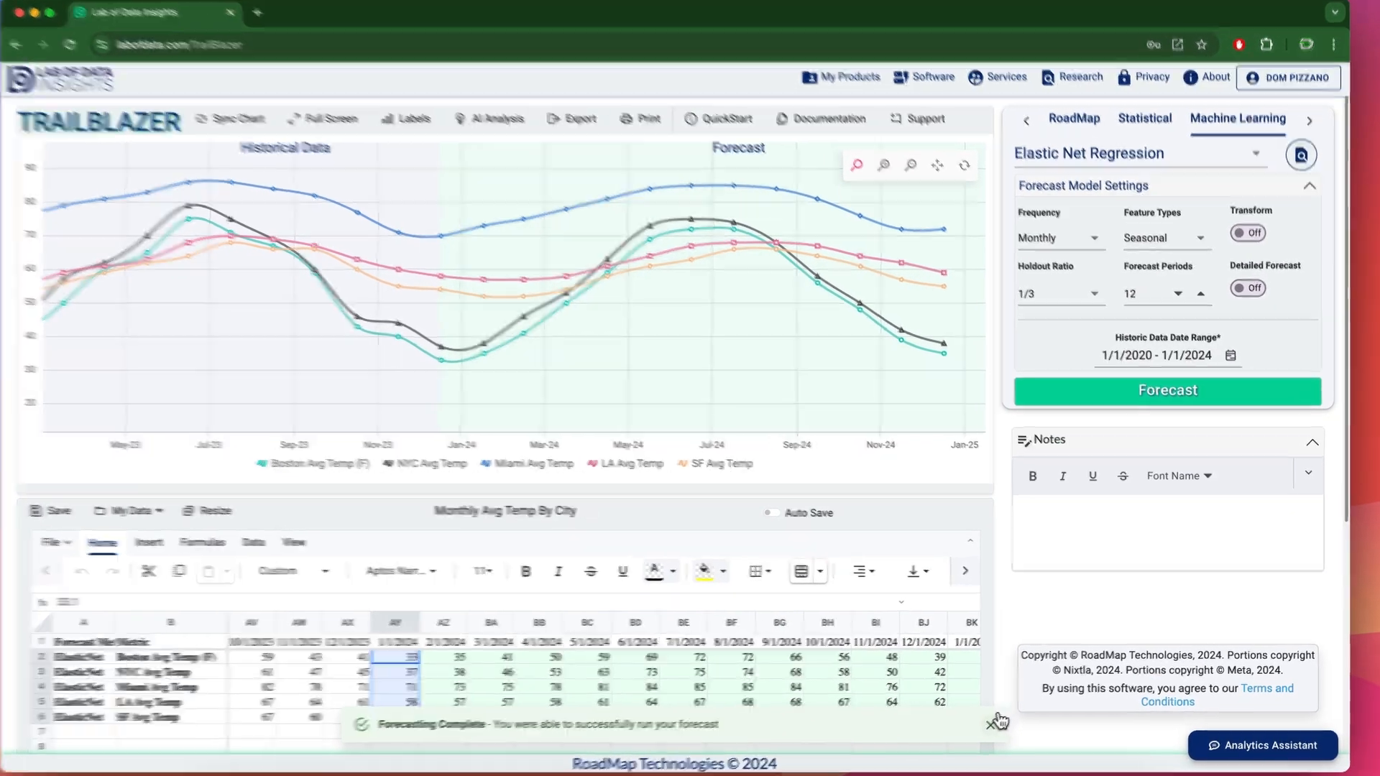
pyautogui.click(999, 724)
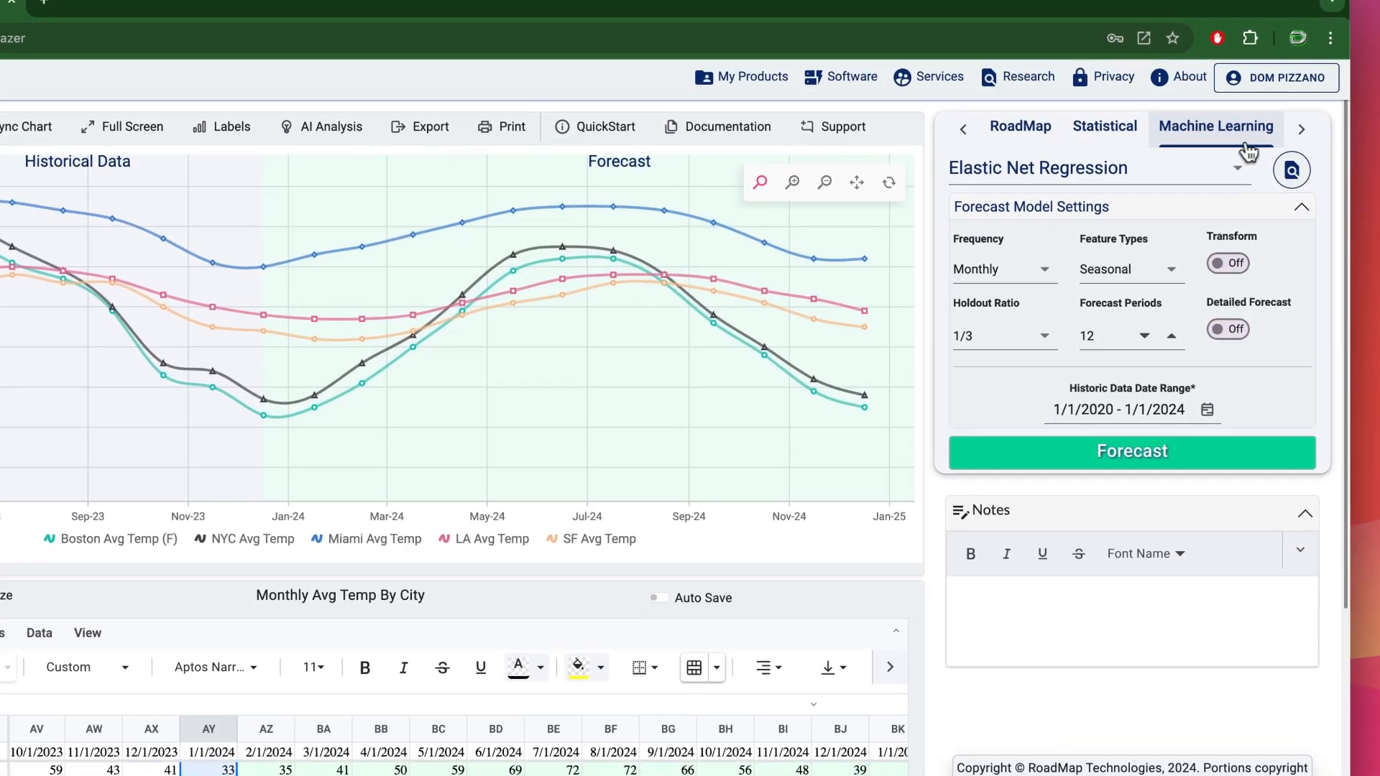
# - Run a deep learning forecast of the city temperatures with the NHITS model
pyautogui.click(1299, 130)
pyautogui.click(1062, 147)
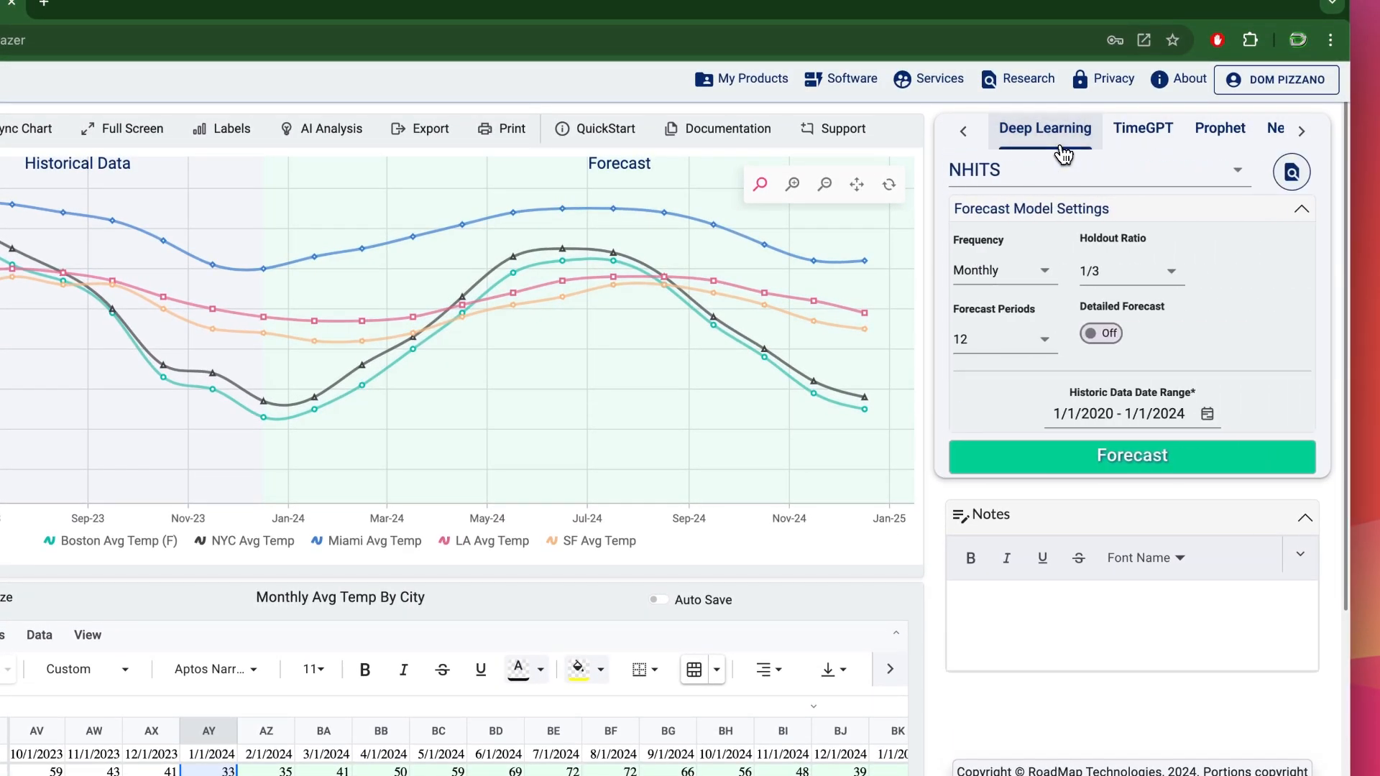
pyautogui.click(1068, 458)
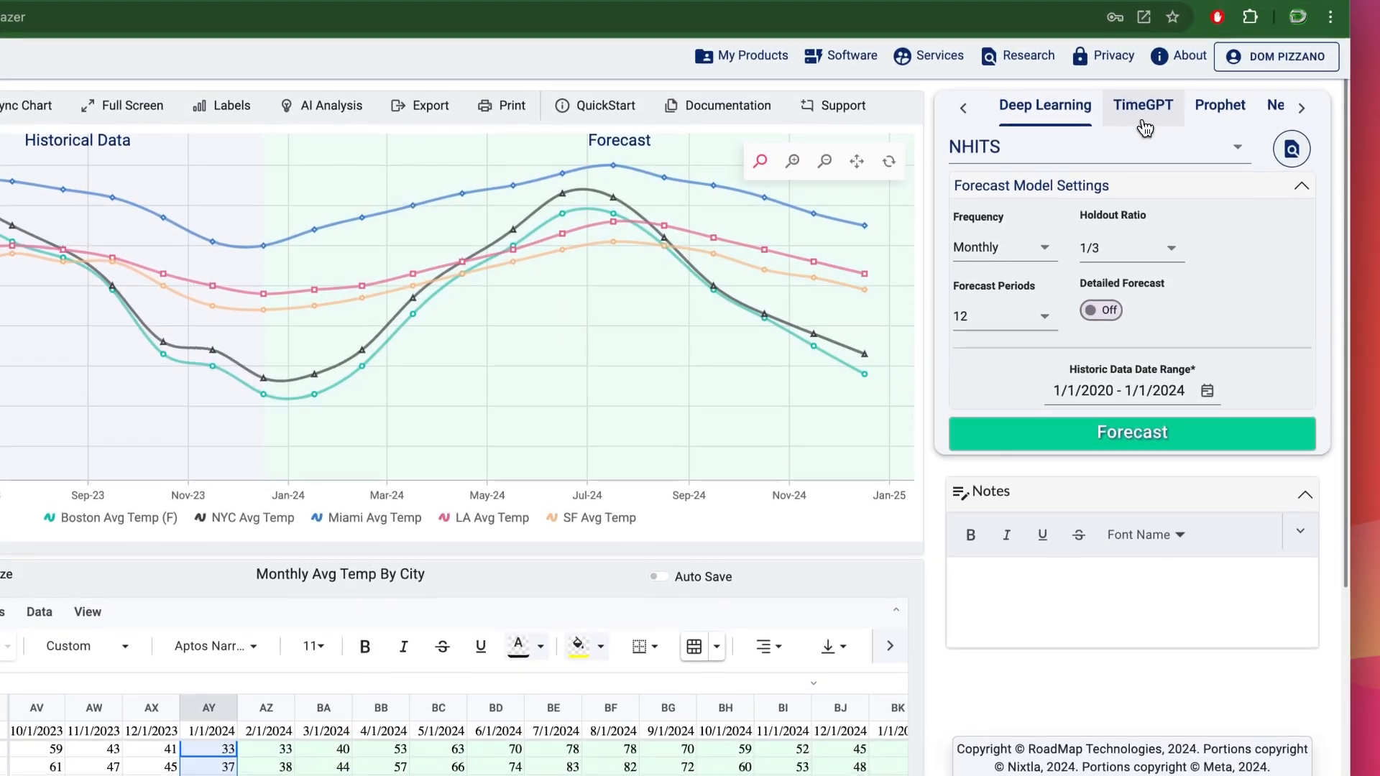
# - Run a forecast of the city temperatures with TimeGPT and reset the chart zoom to the full date range
pyautogui.click(1143, 124)
pyautogui.click(1110, 454)
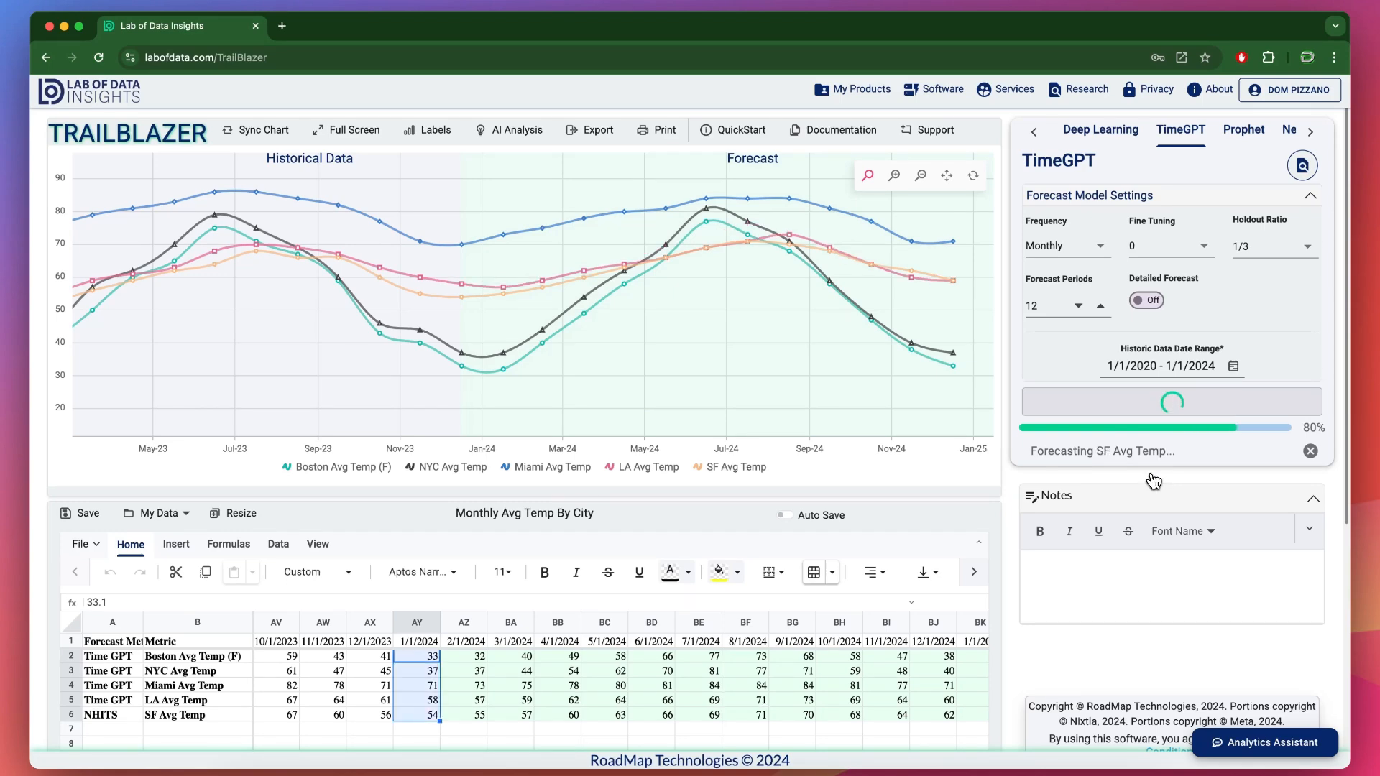
pyautogui.click(970, 177)
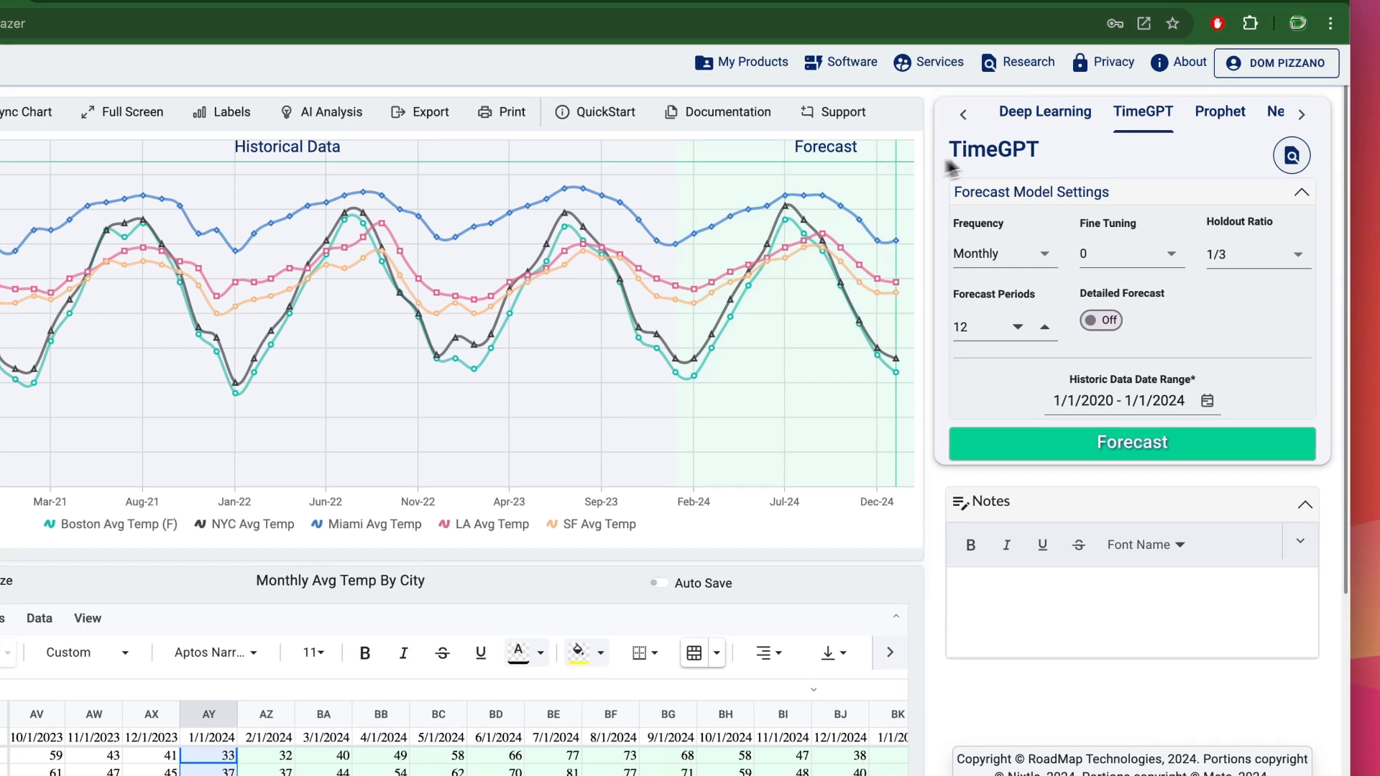
# - Run a forecast of the city temperatures with Meta's Prophet model and dismiss the completion notice
pyautogui.click(1211, 118)
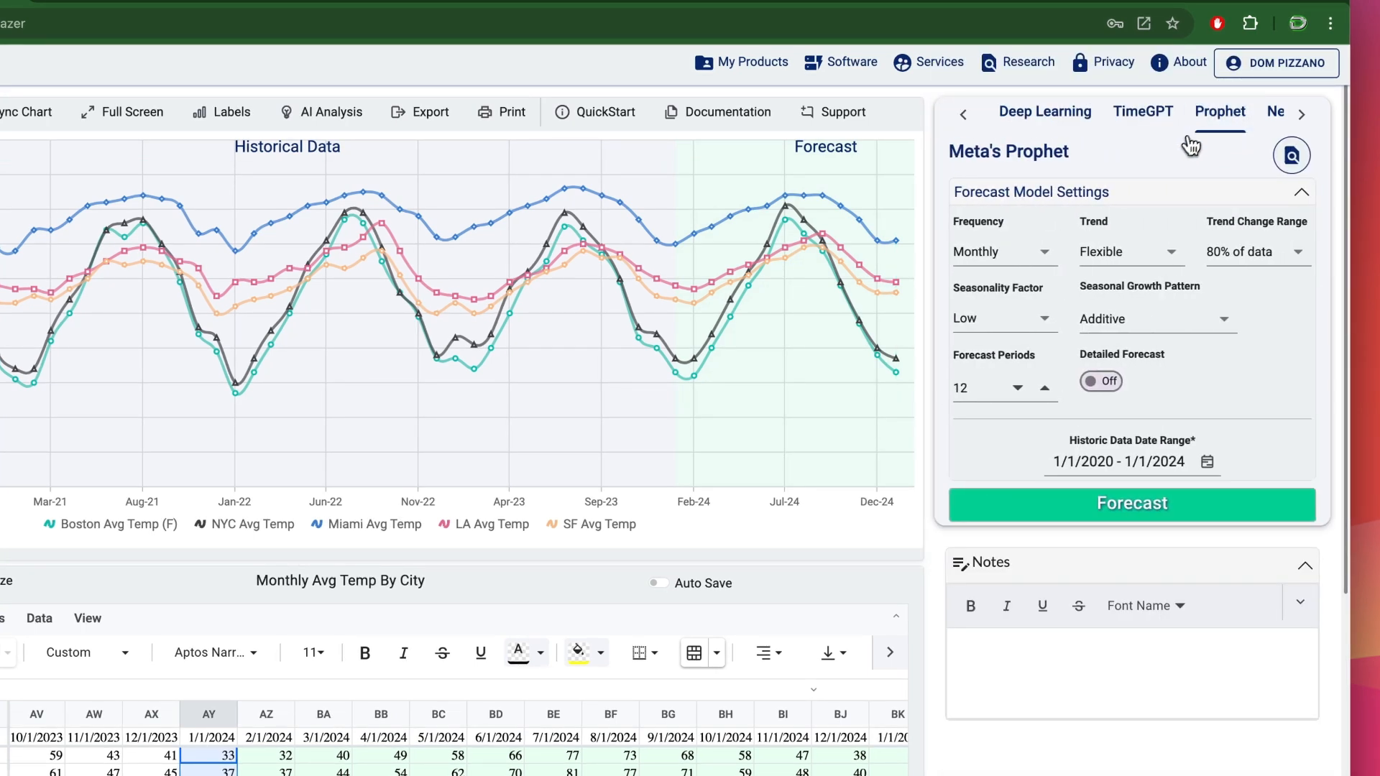
pyautogui.click(1108, 521)
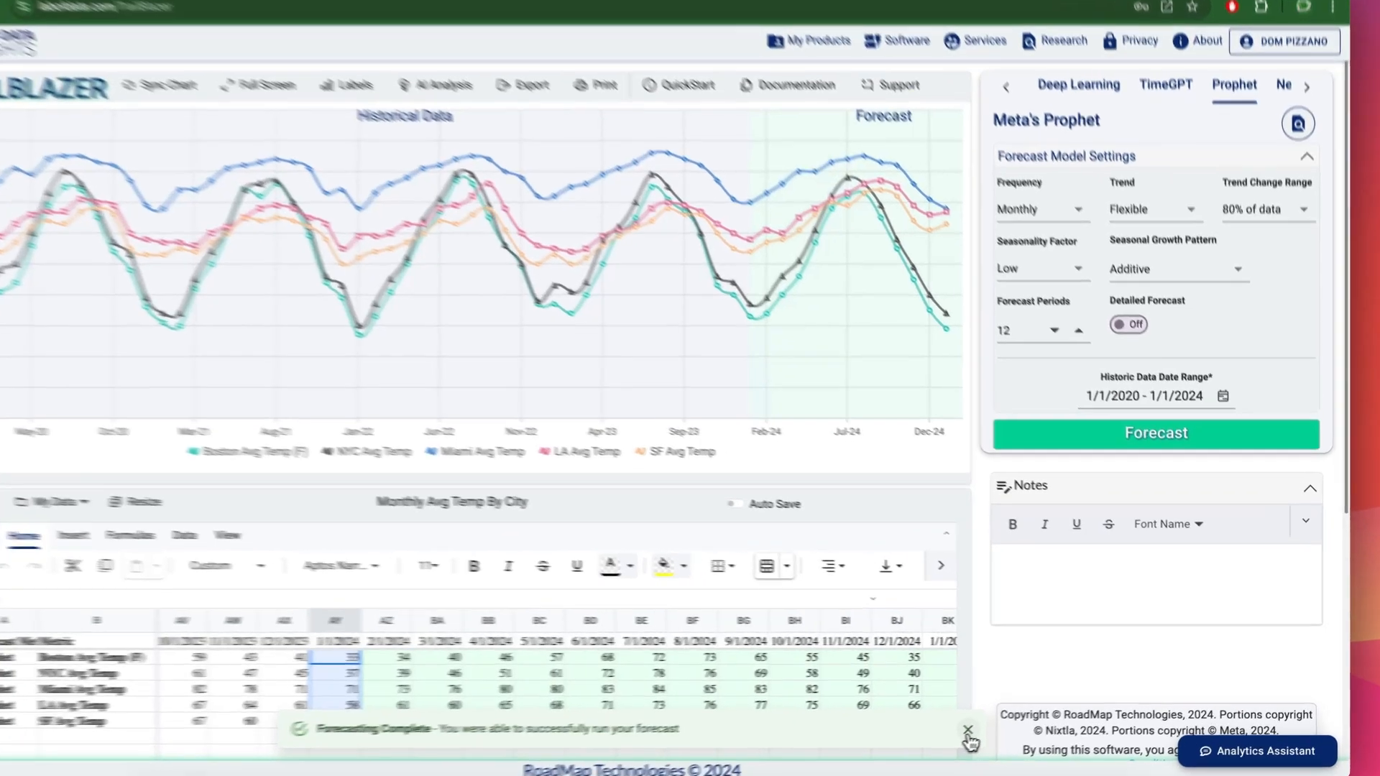
pyautogui.click(998, 723)
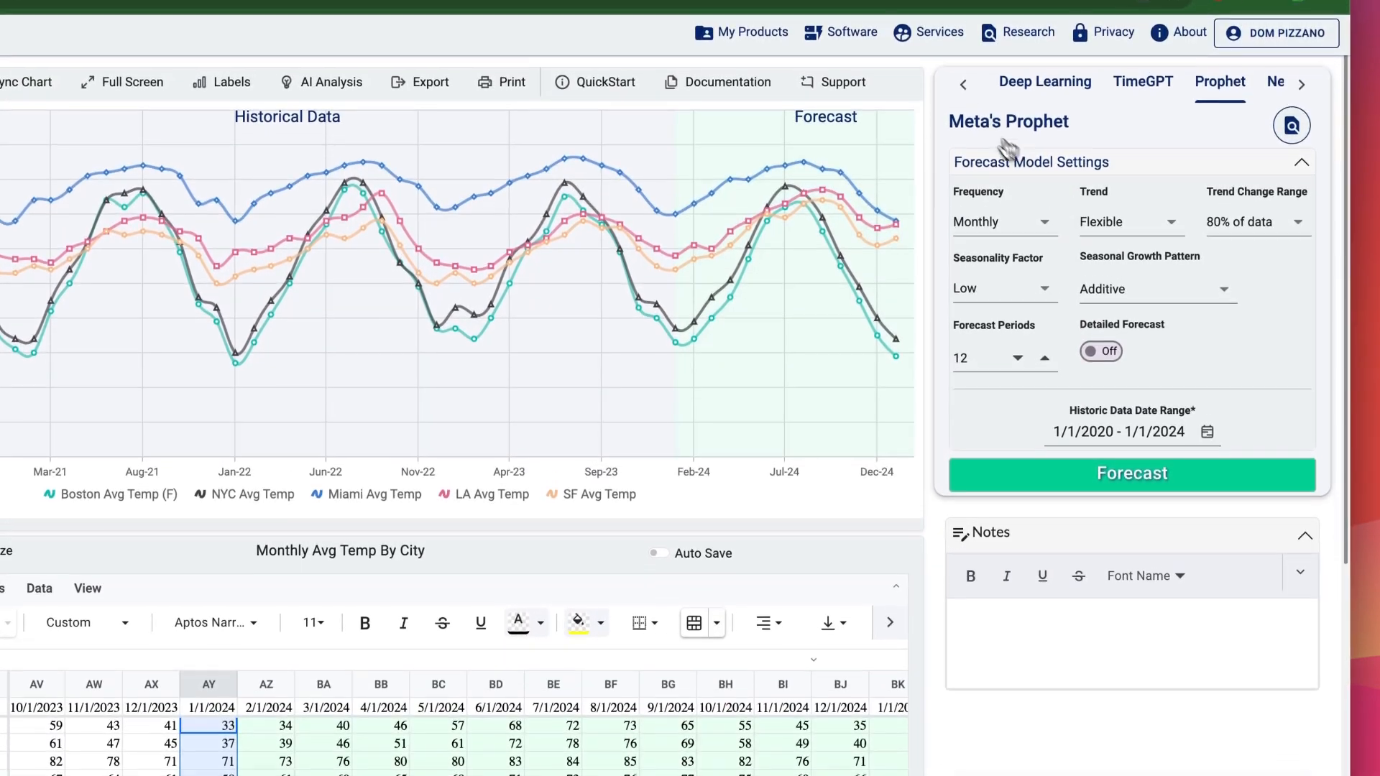
# - Return to the RoadMap models, rerun the forecast with Geneva Expert and dismiss the completion notice
pyautogui.click(963, 36)
pyautogui.click(964, 36)
pyautogui.click(1014, 55)
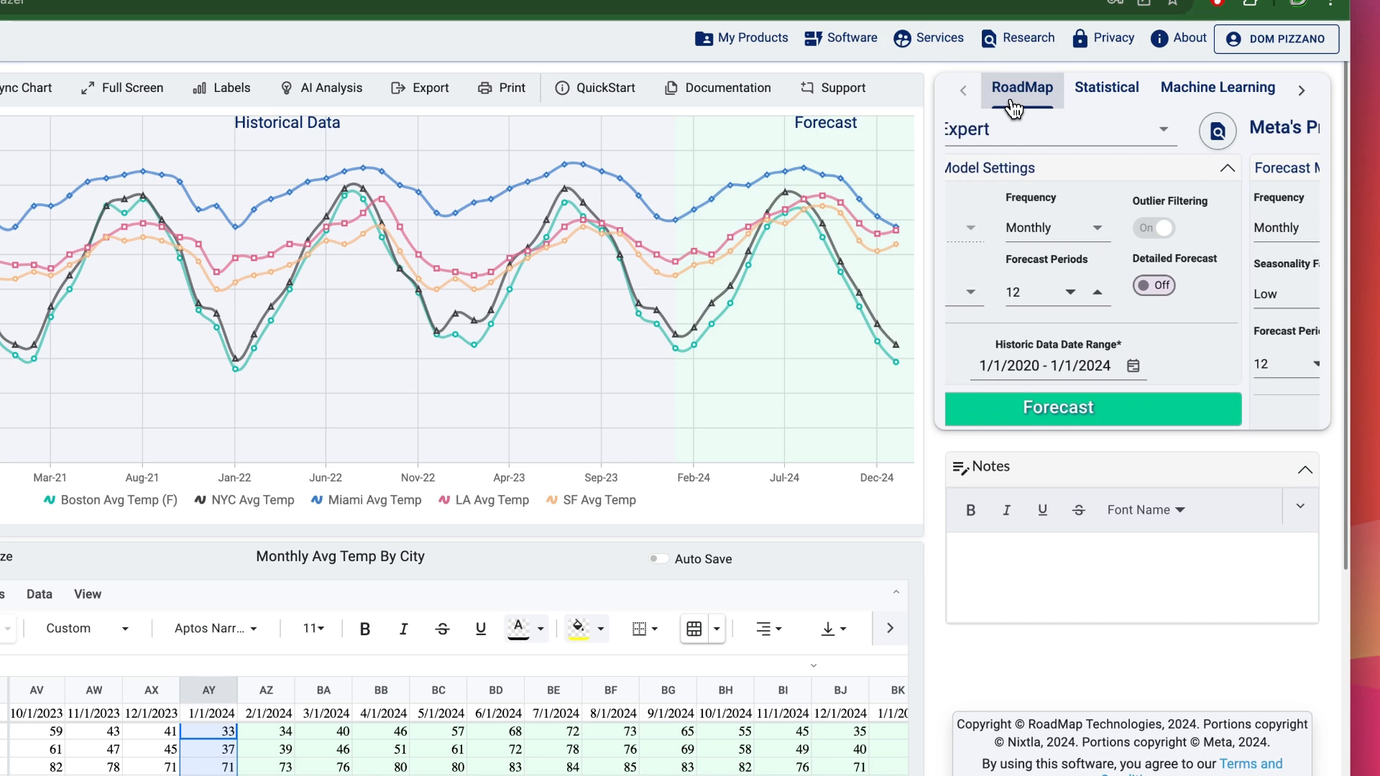
pyautogui.click(1053, 408)
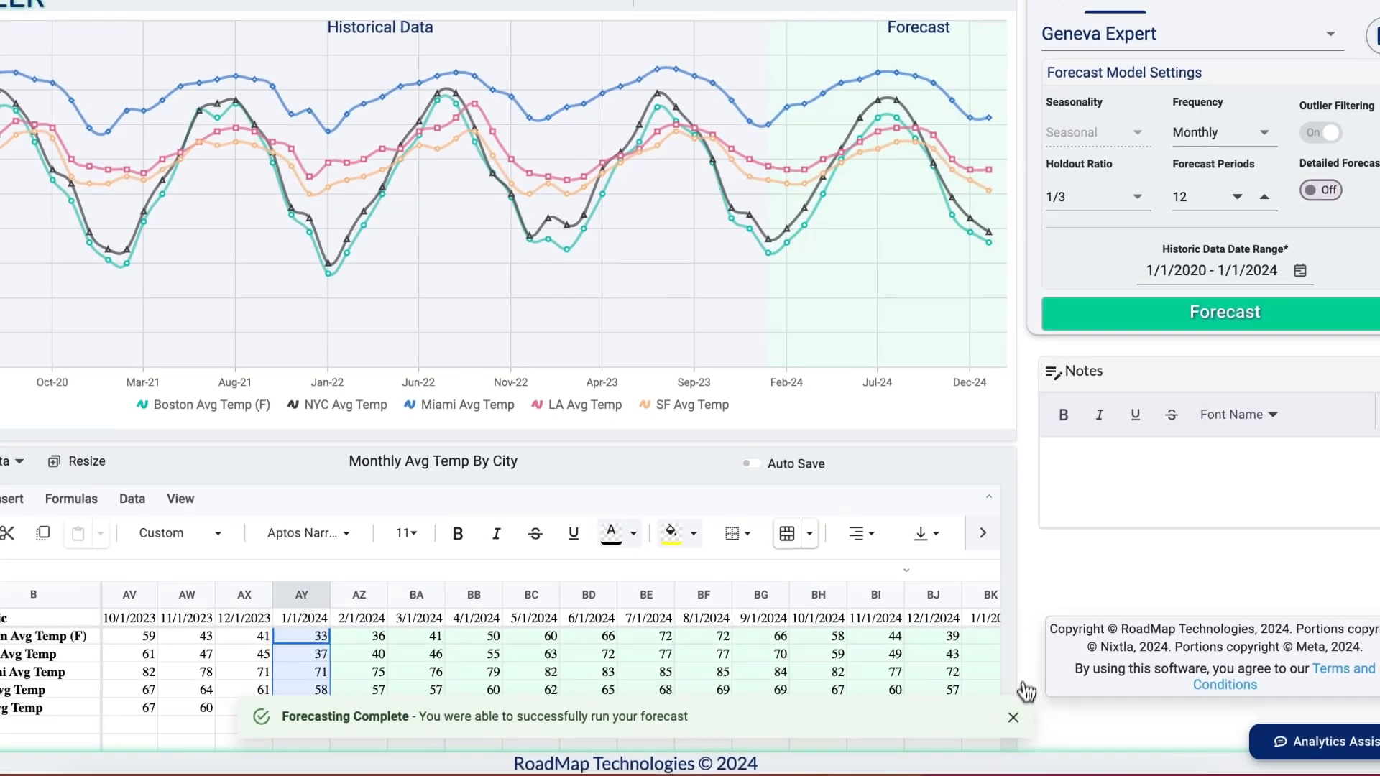
pyautogui.click(1014, 717)
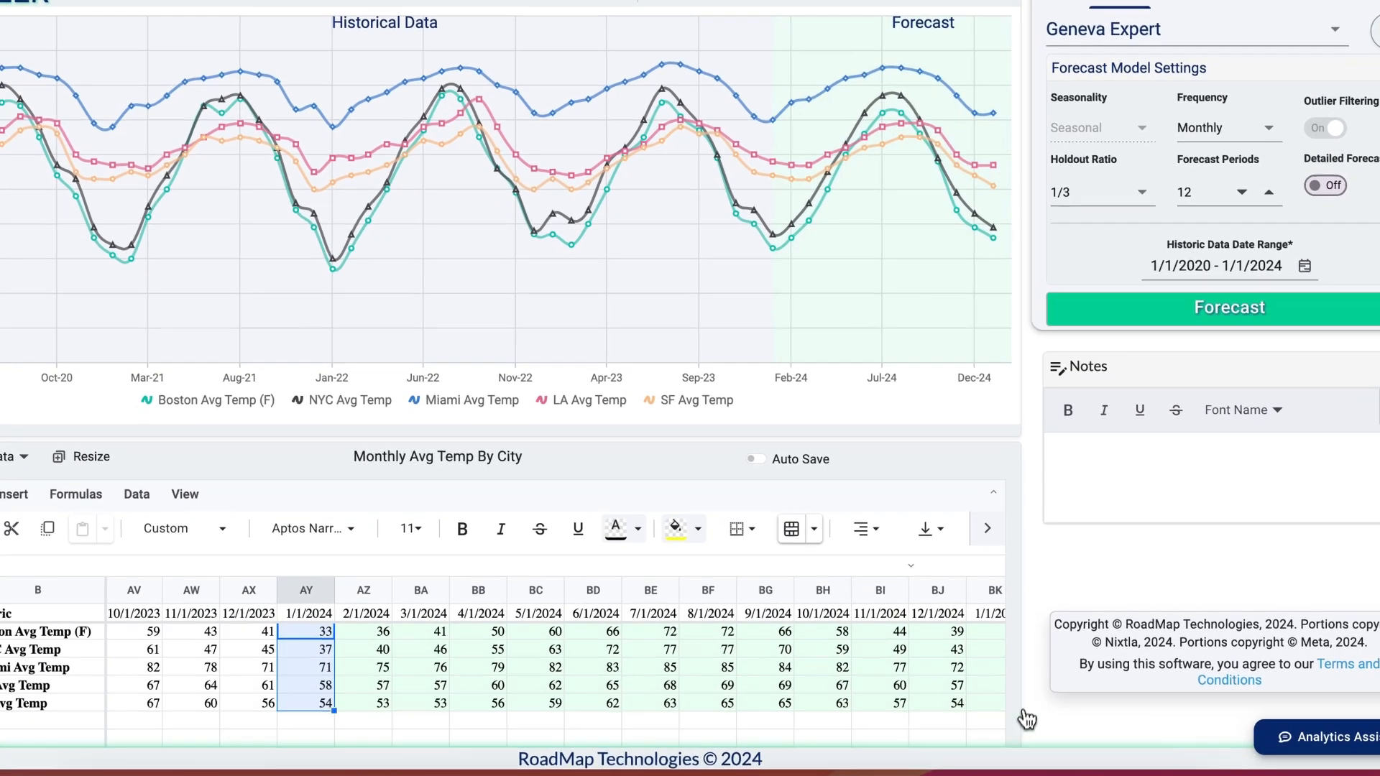
# - Generate an AI analysis of the forecast chart without adding any context
pyautogui.scroll(-1, 1048, 583)
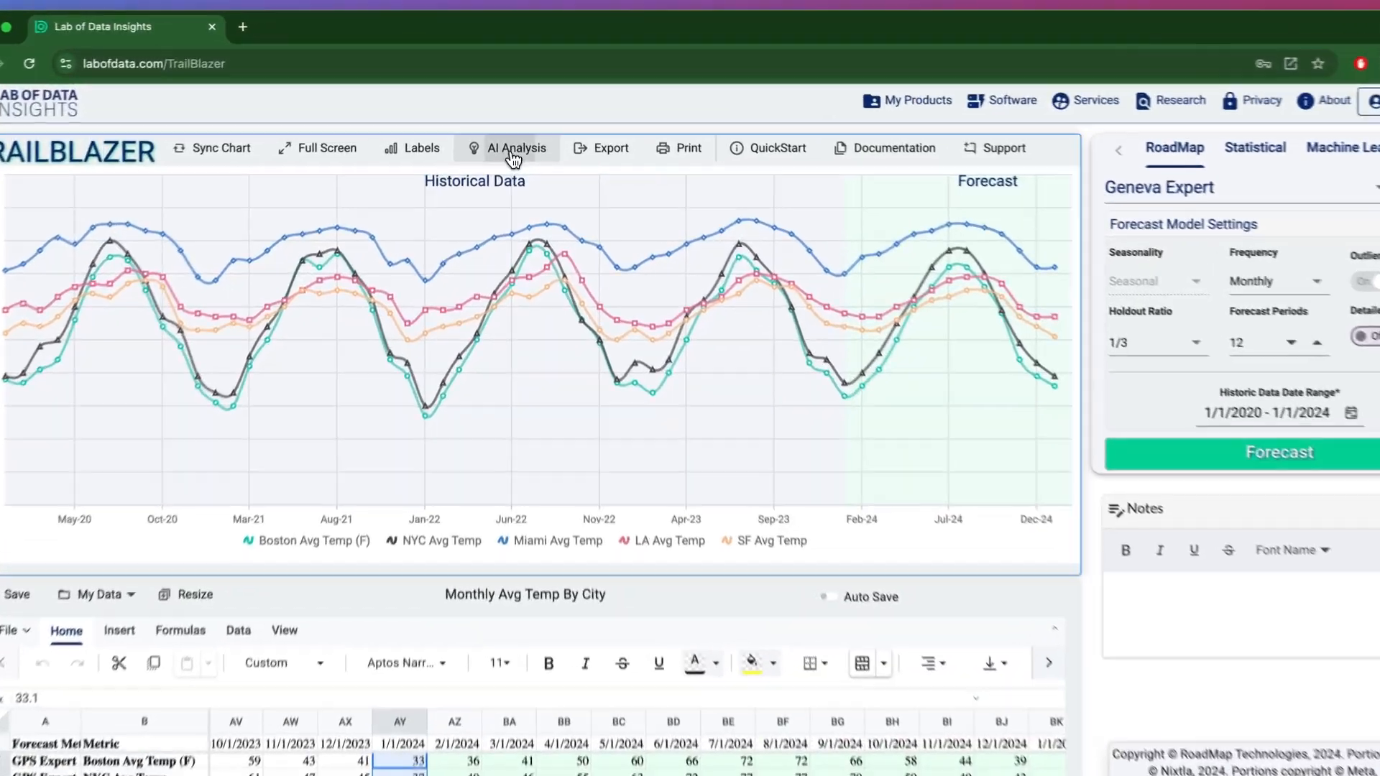
pyautogui.click(514, 138)
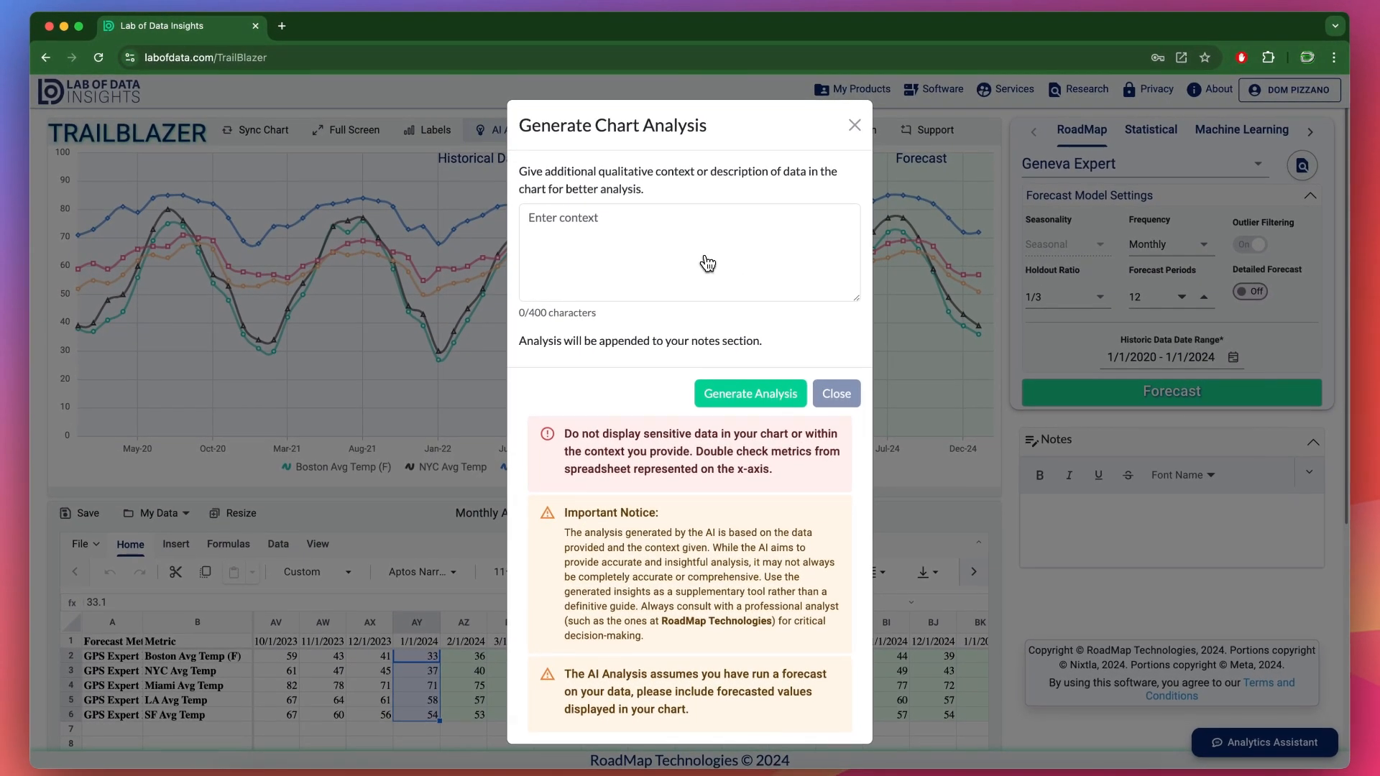
pyautogui.click(743, 401)
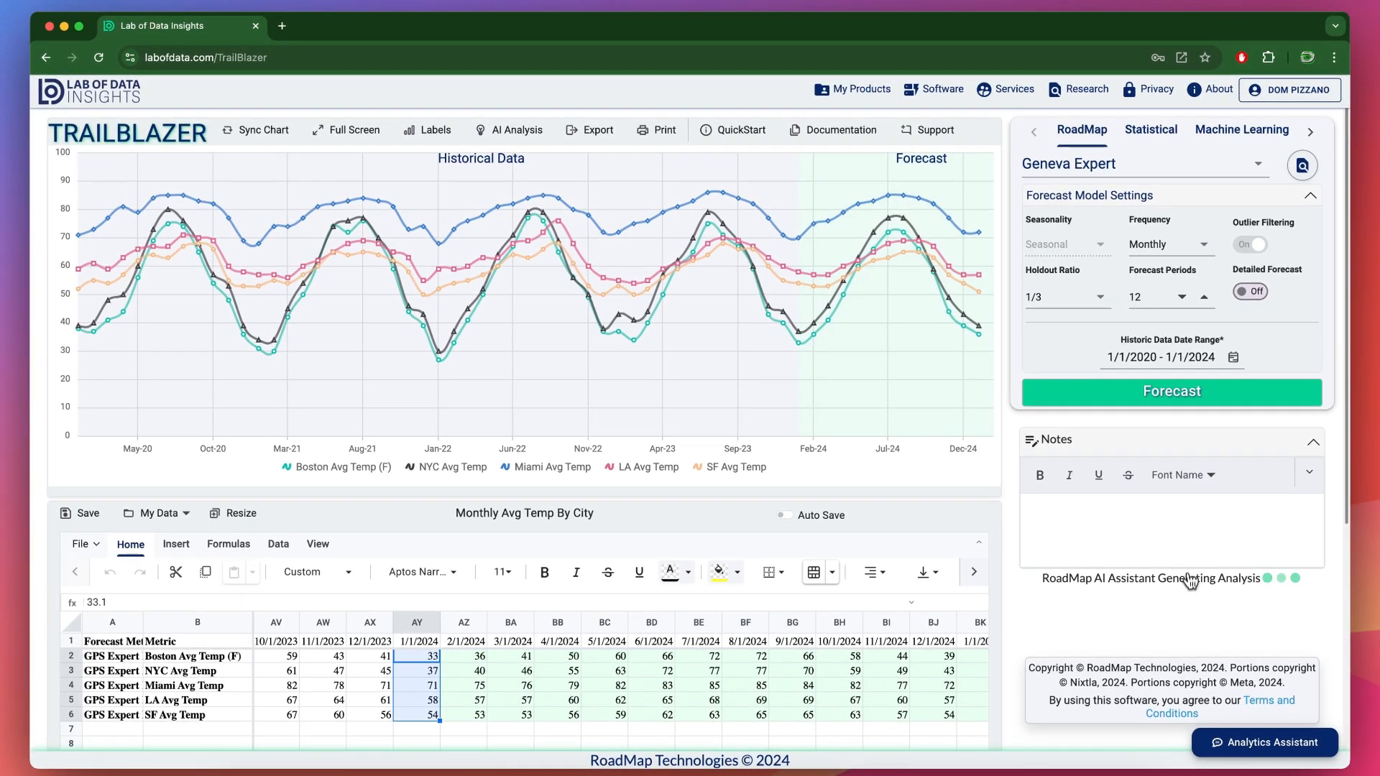
# - Read the AI-generated analysis in the notes, from the general observations through the per-city forecasts to the implications
pyautogui.scroll(-2, 1189, 575)
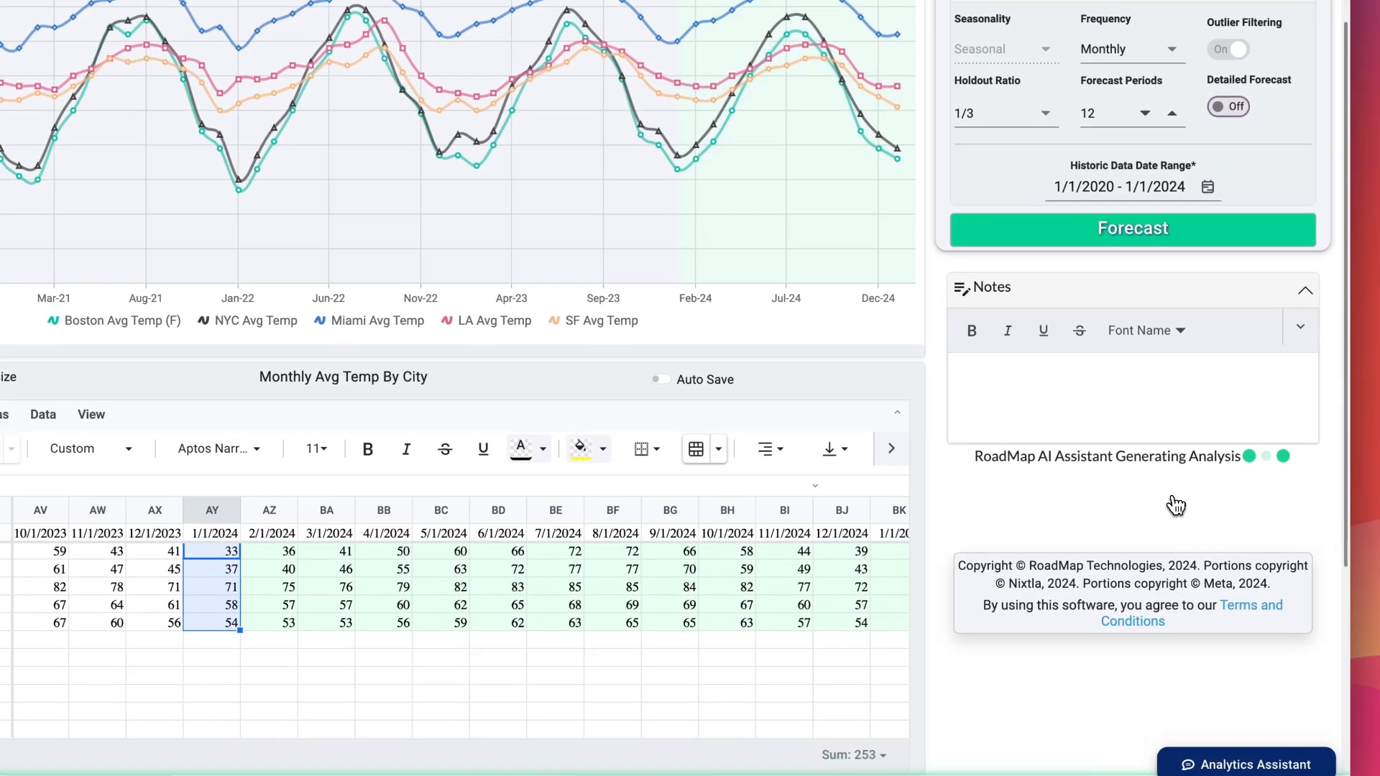
pyautogui.scroll(-1, 1175, 506)
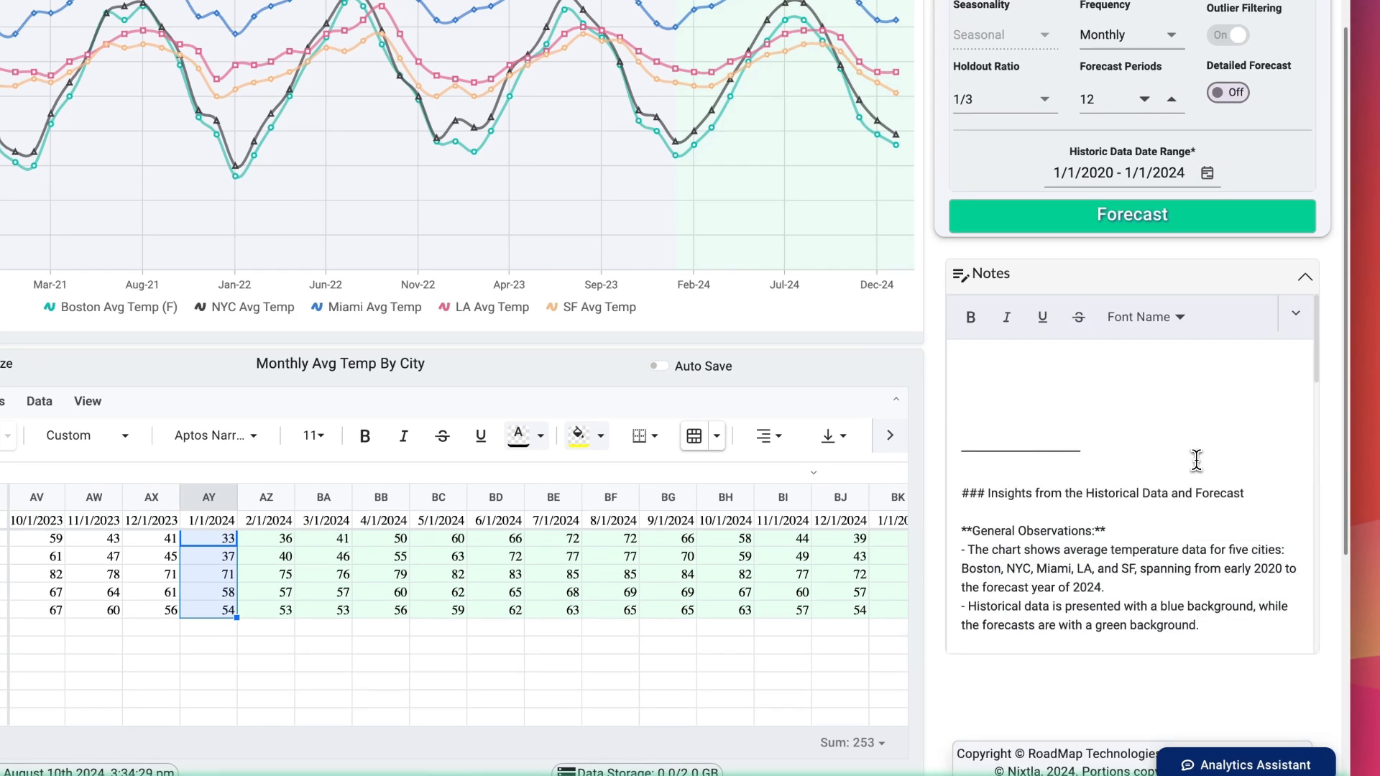
pyautogui.scroll(-2, 1197, 461)
pyautogui.scroll(-1, 1207, 472)
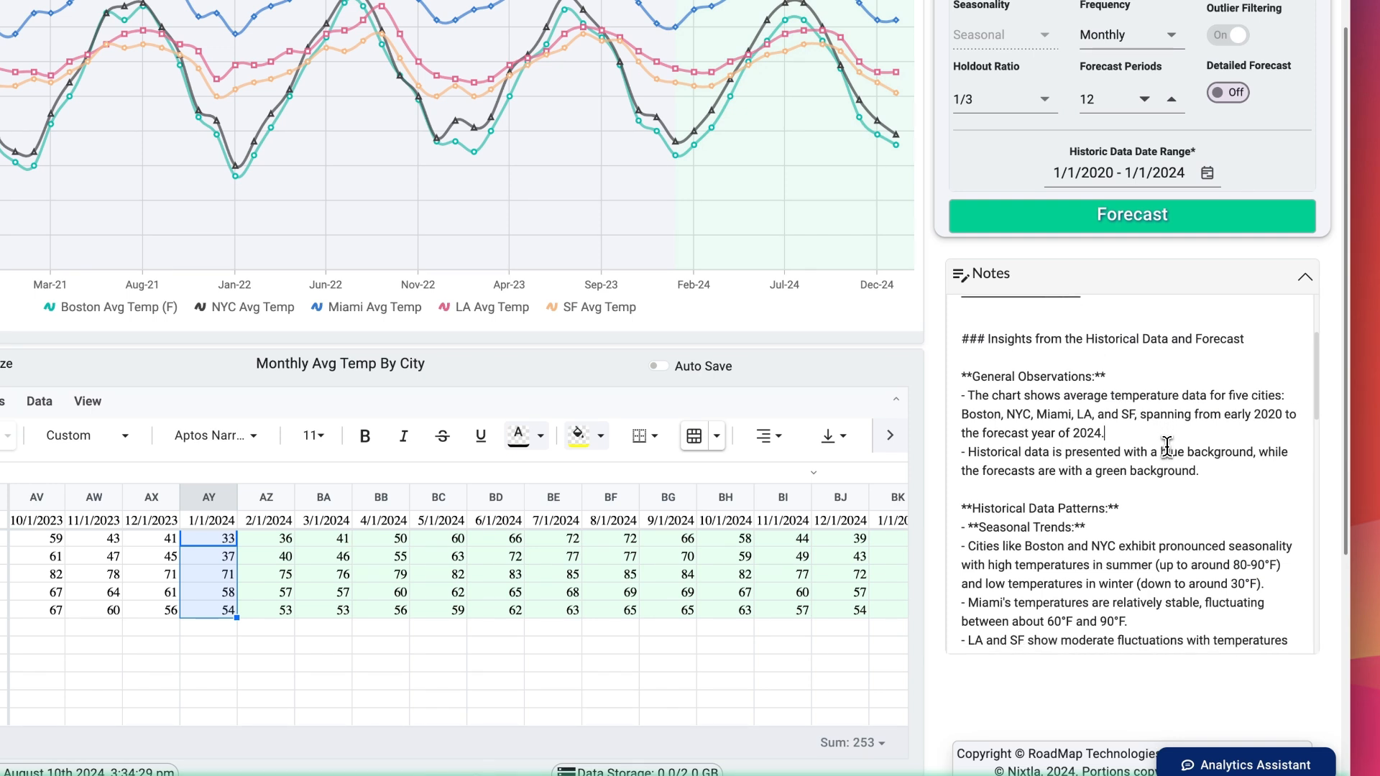
pyautogui.scroll(-1, 1167, 447)
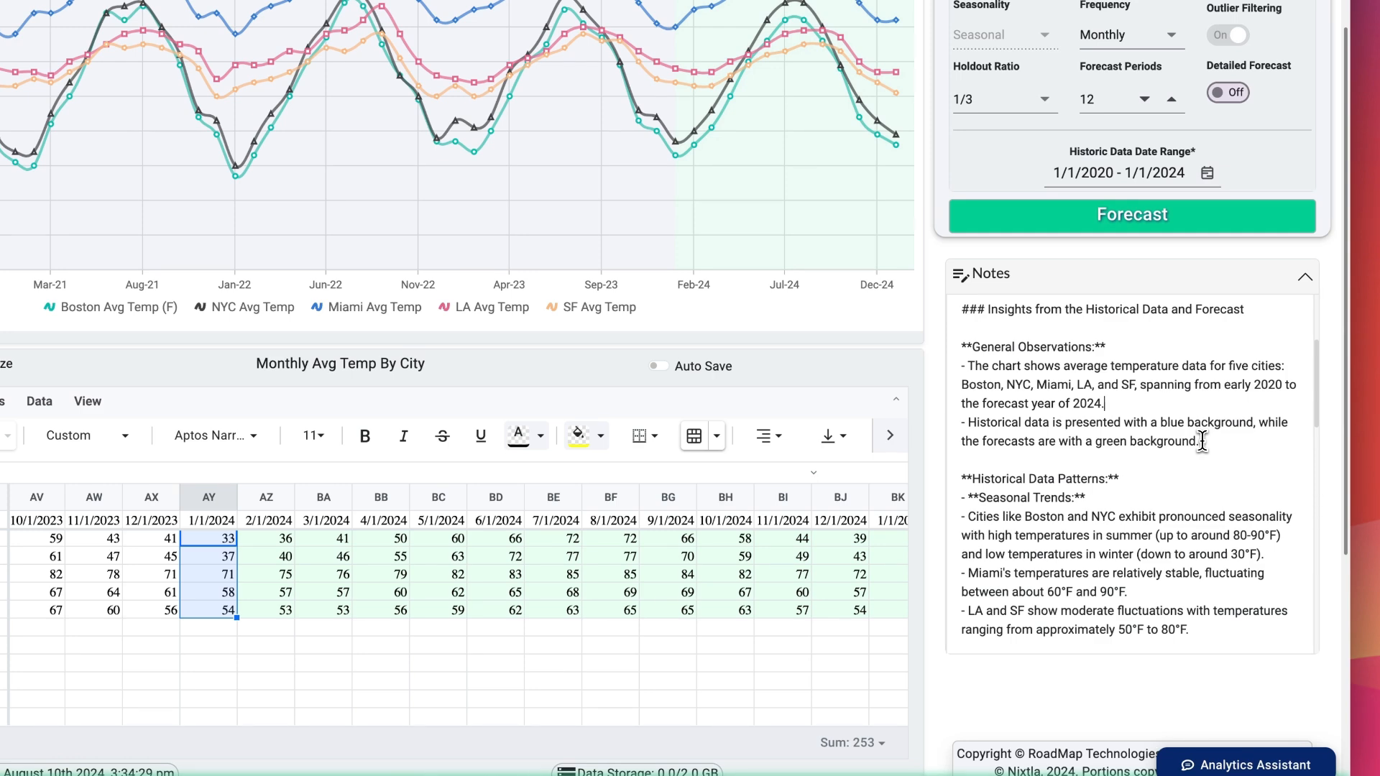
pyautogui.scroll(-1, 1202, 441)
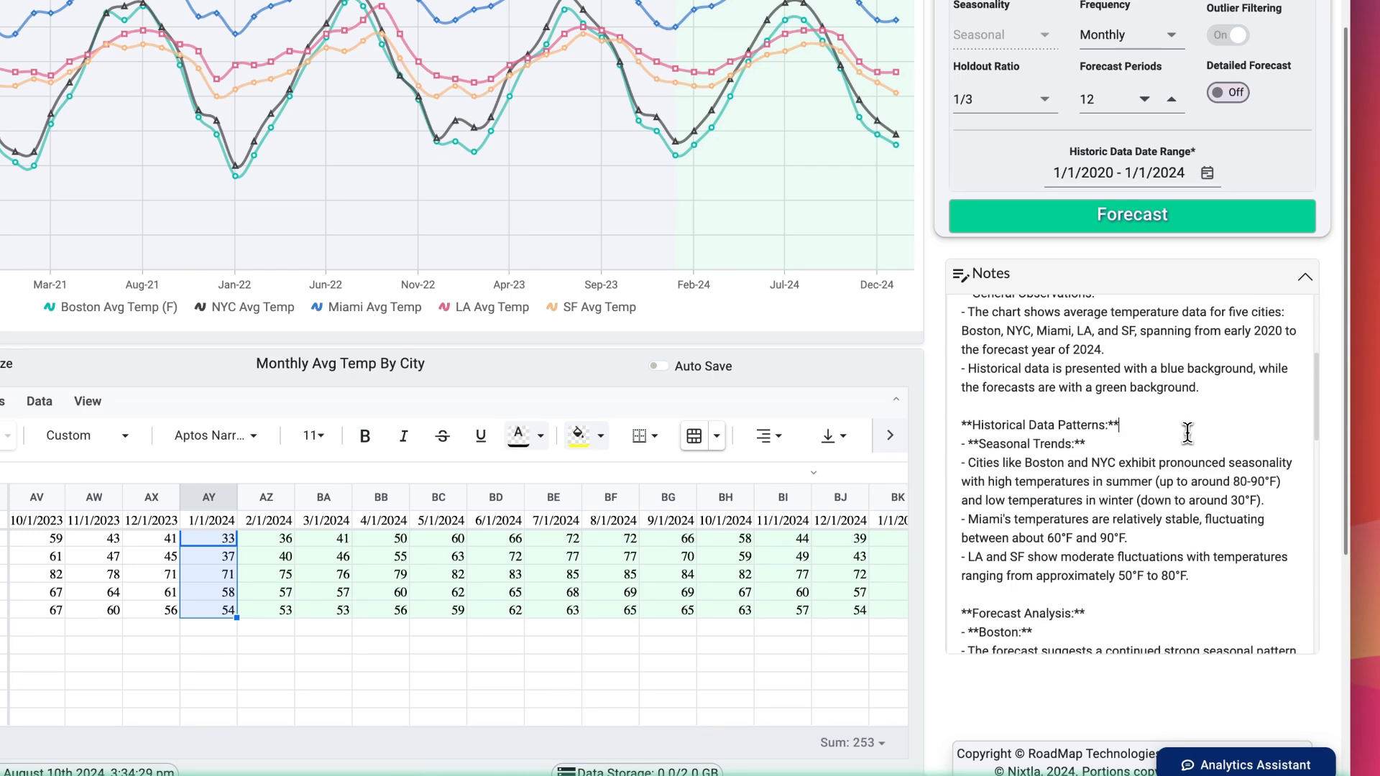
pyautogui.scroll(-1, 1192, 434)
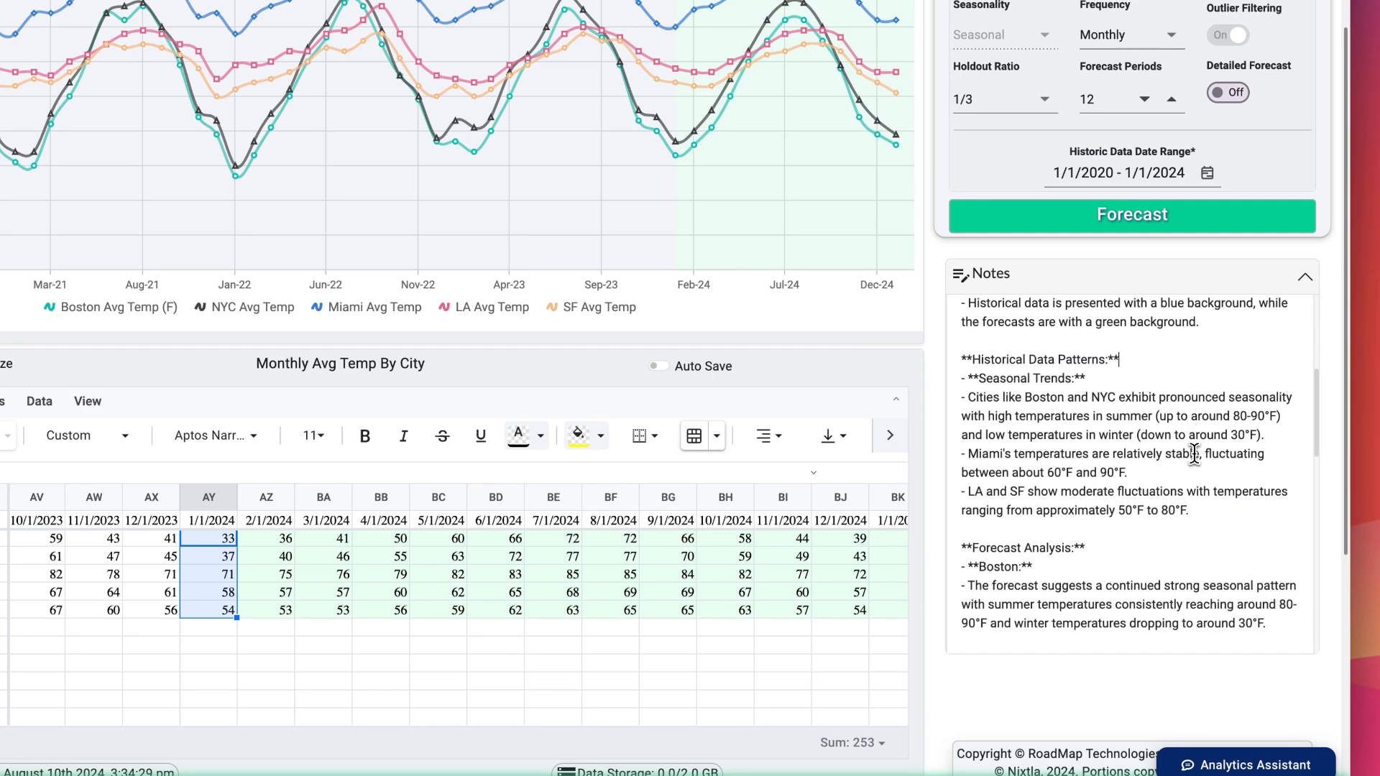
pyautogui.scroll(-1, 1195, 458)
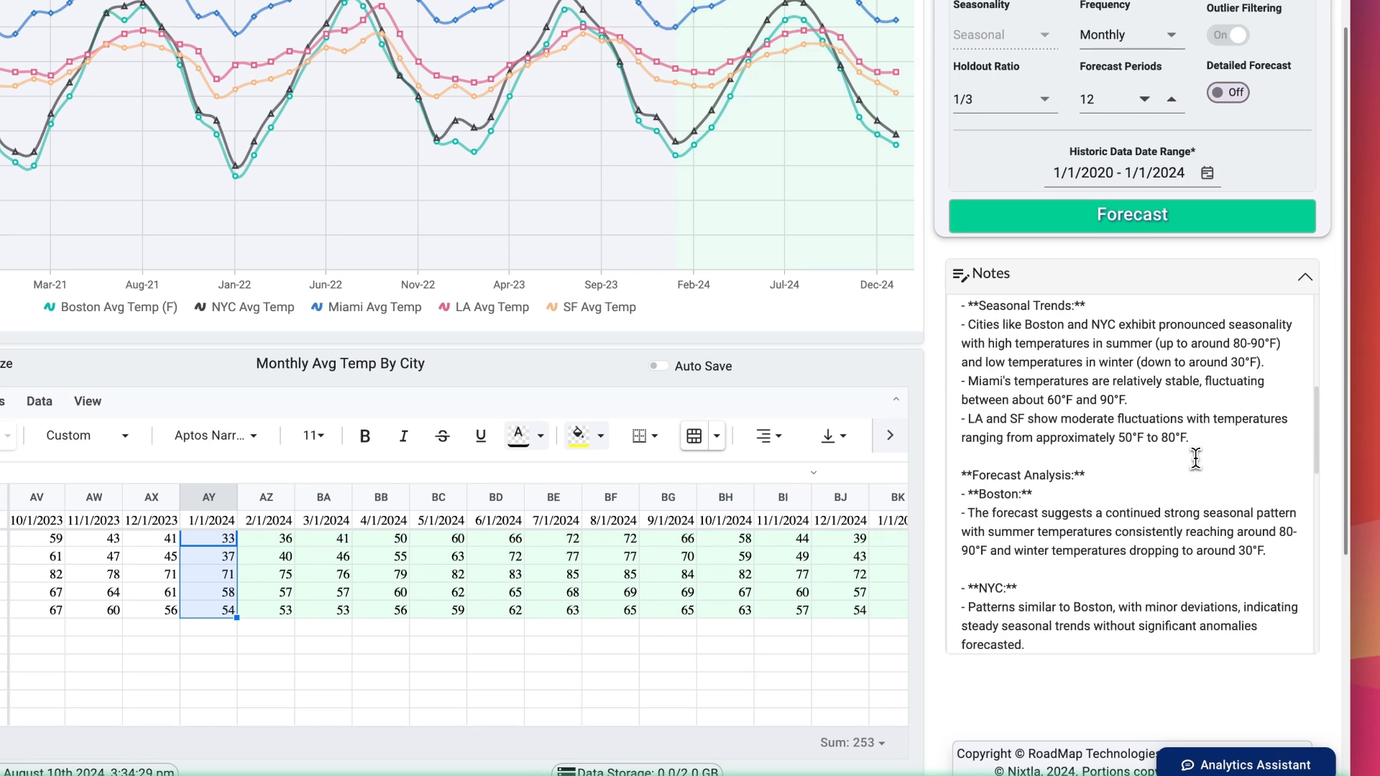
pyautogui.scroll(-1, 1196, 458)
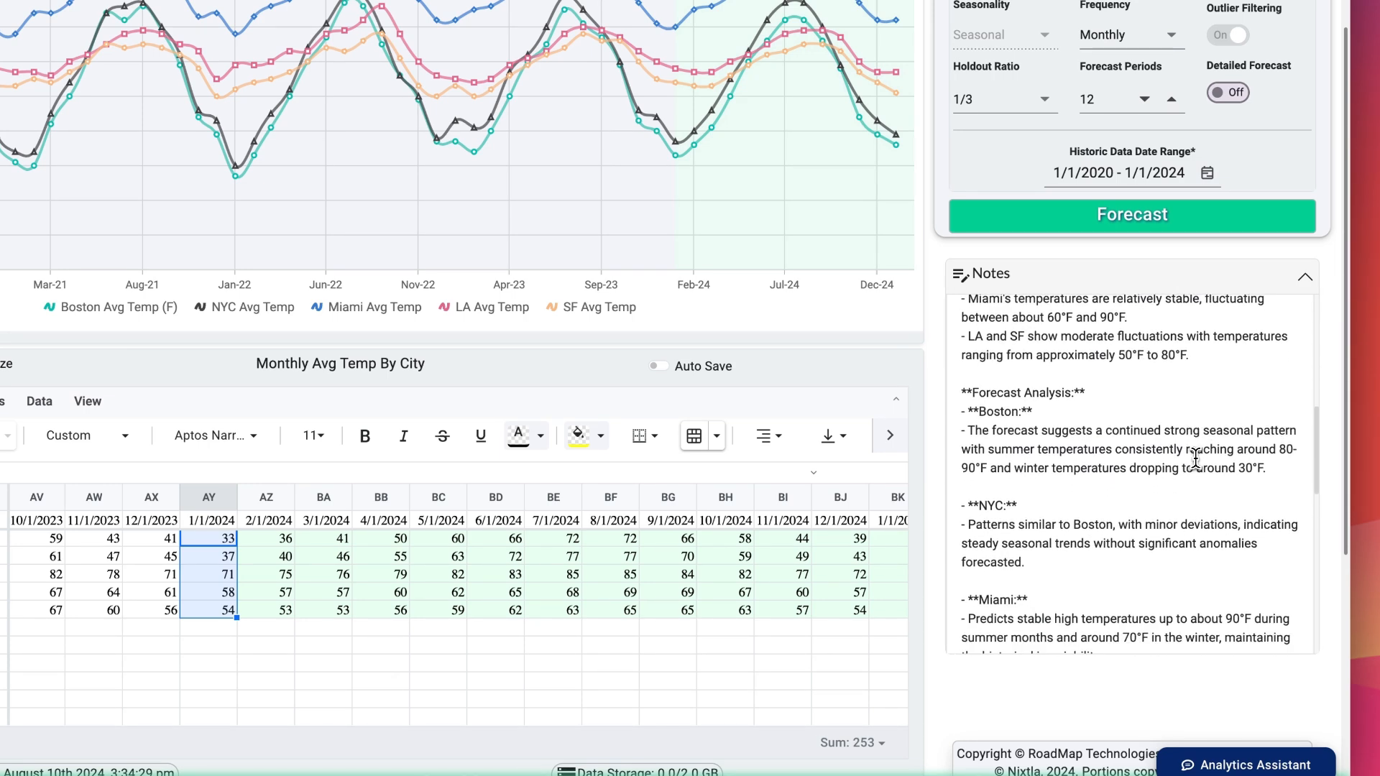
pyautogui.scroll(-1, 1196, 458)
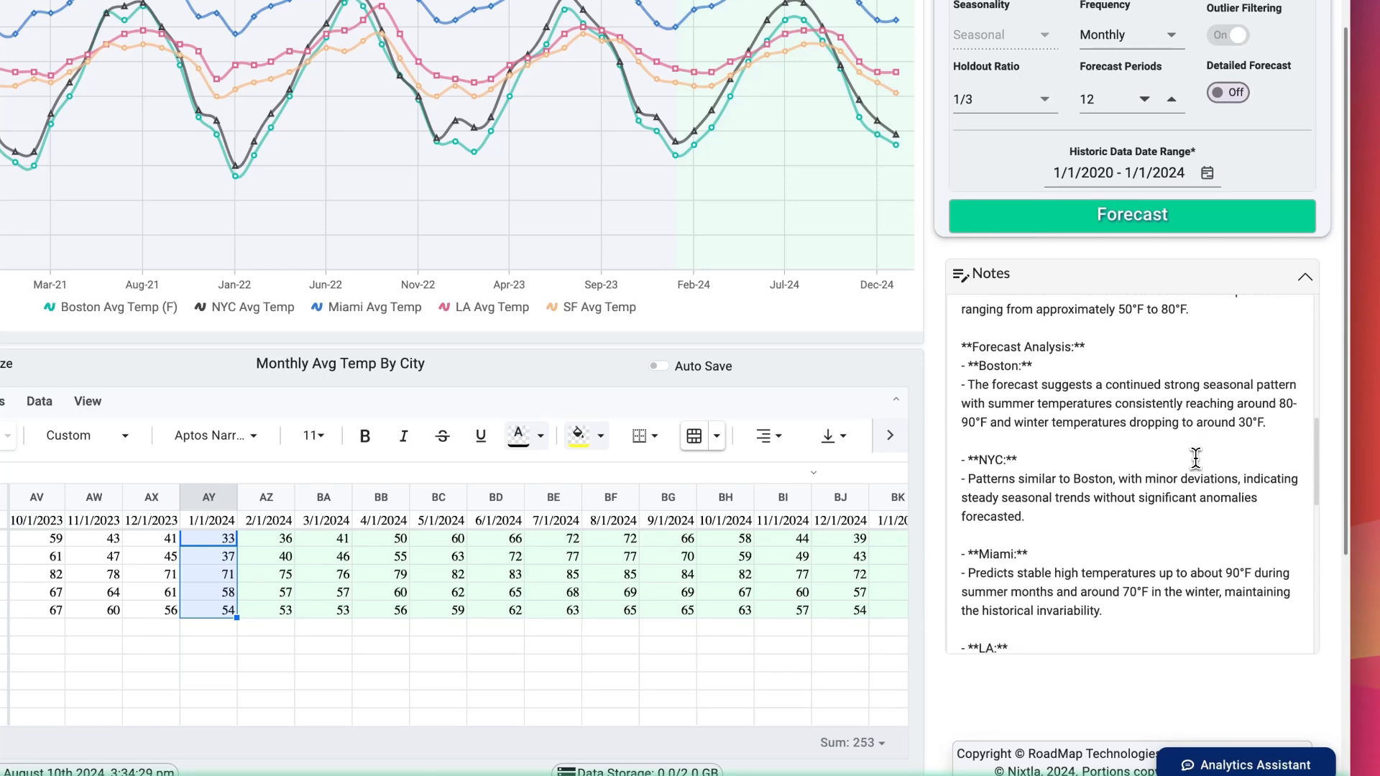
pyautogui.scroll(-1, 1195, 458)
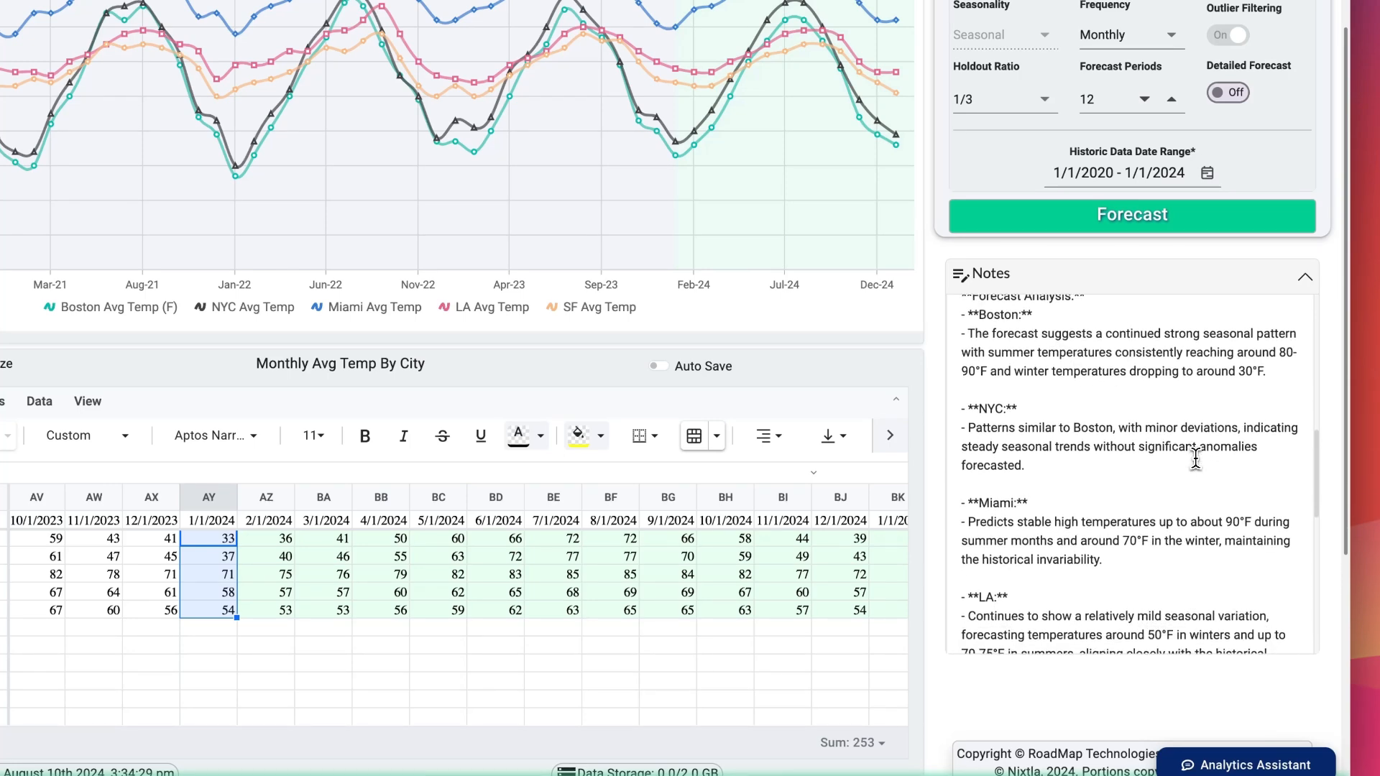
pyautogui.scroll(-1, 1195, 458)
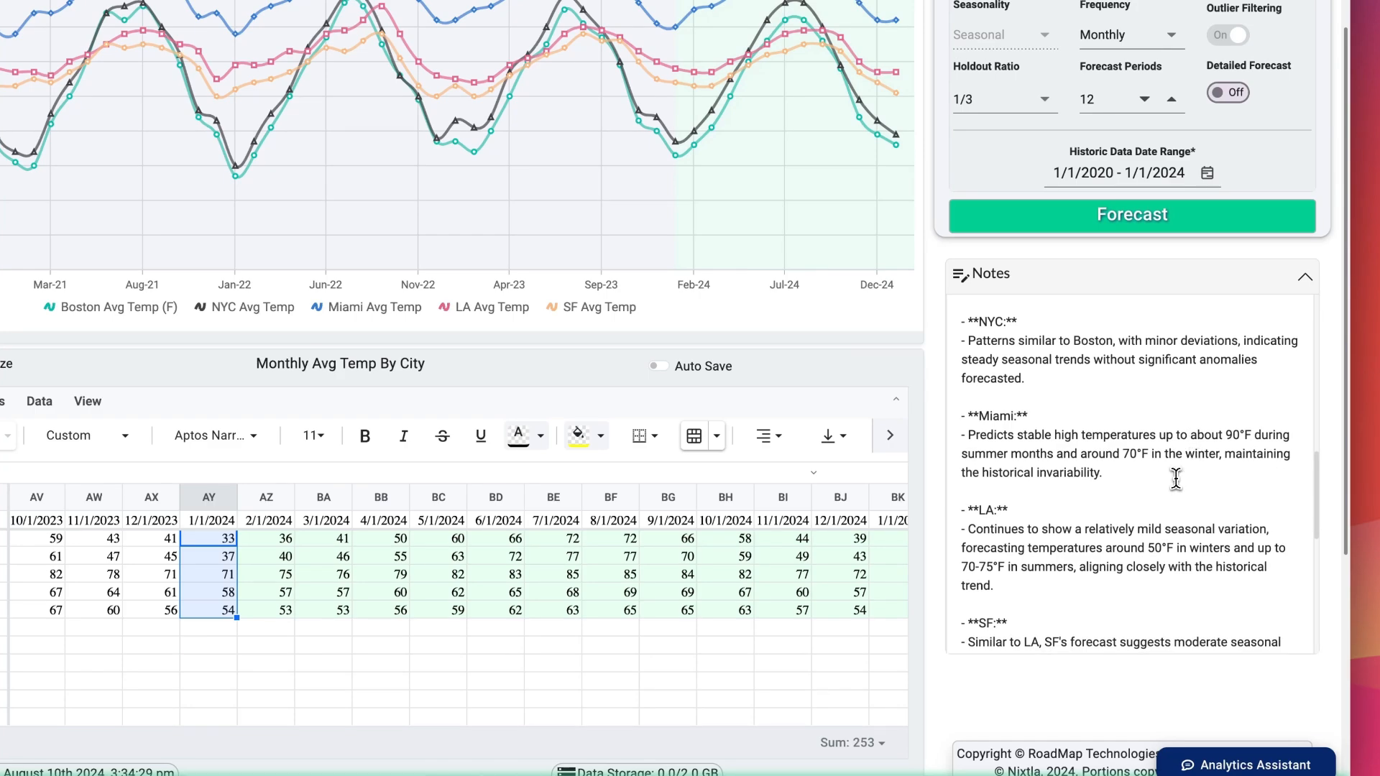
pyautogui.scroll(-1, 1173, 481)
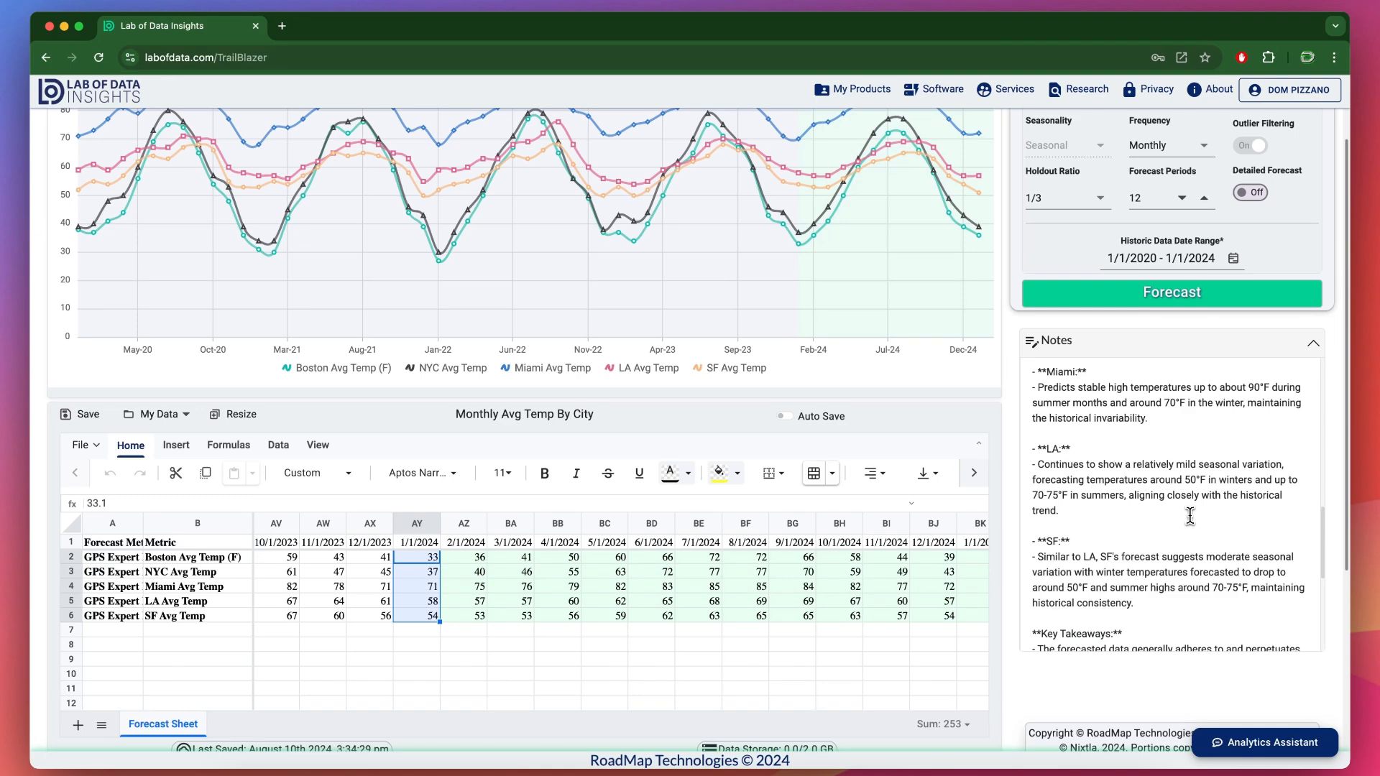
pyautogui.scroll(-2, 1190, 515)
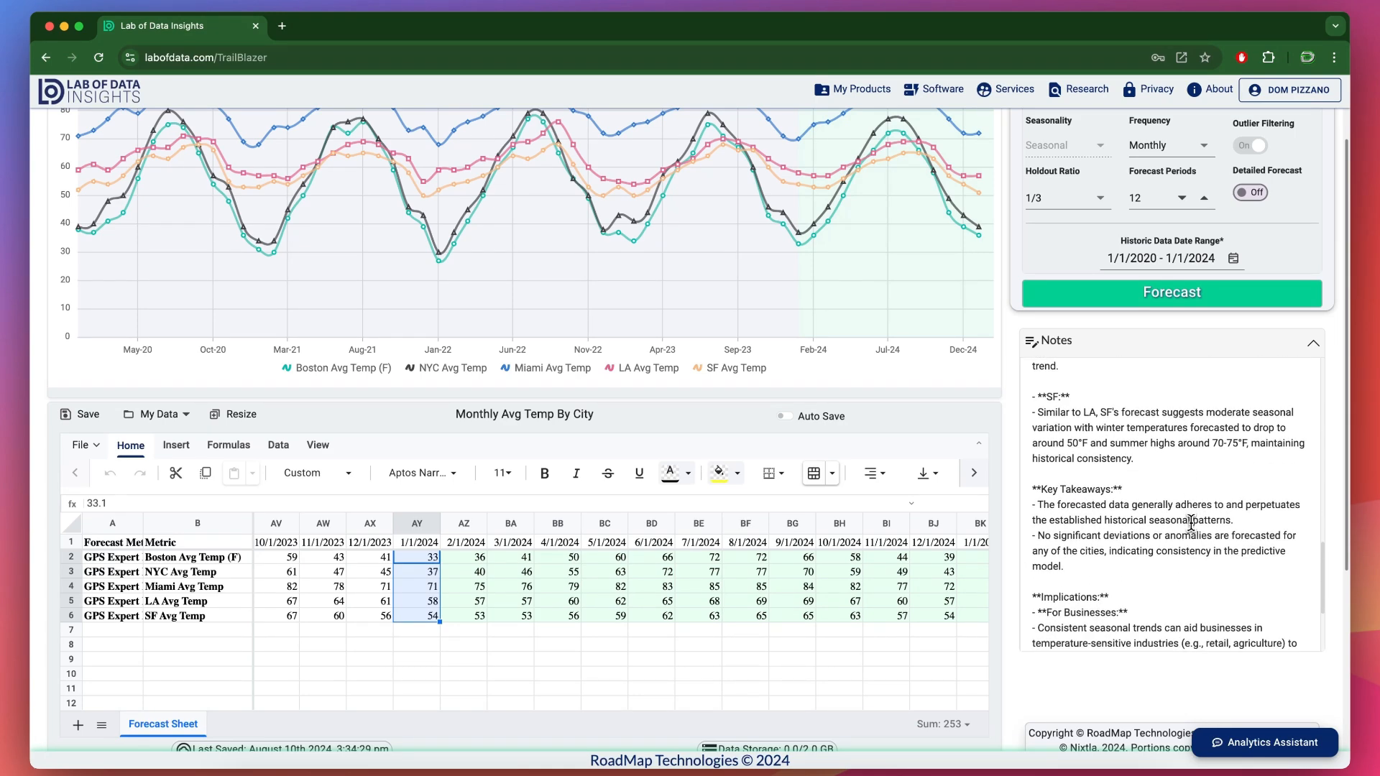
pyautogui.scroll(-1, 1194, 559)
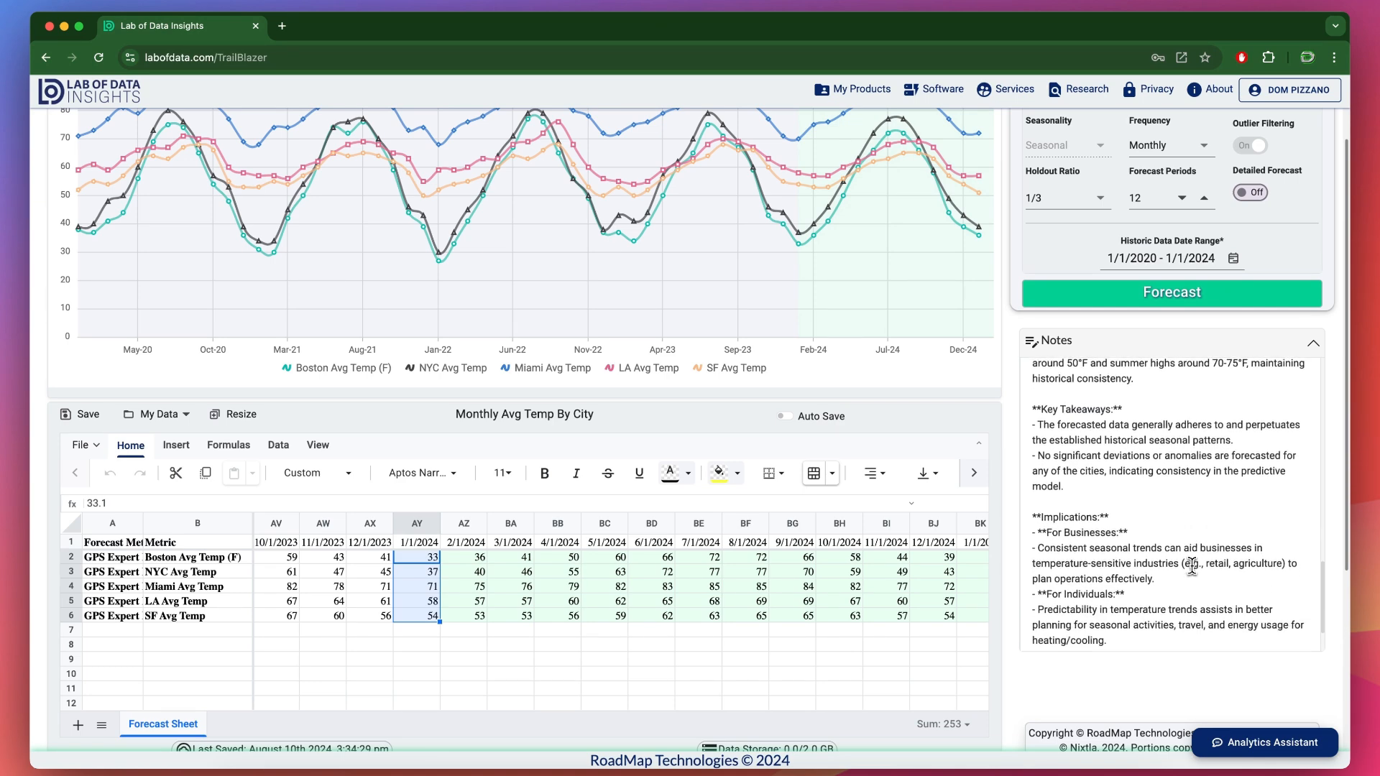
pyautogui.scroll(-1, 1194, 528)
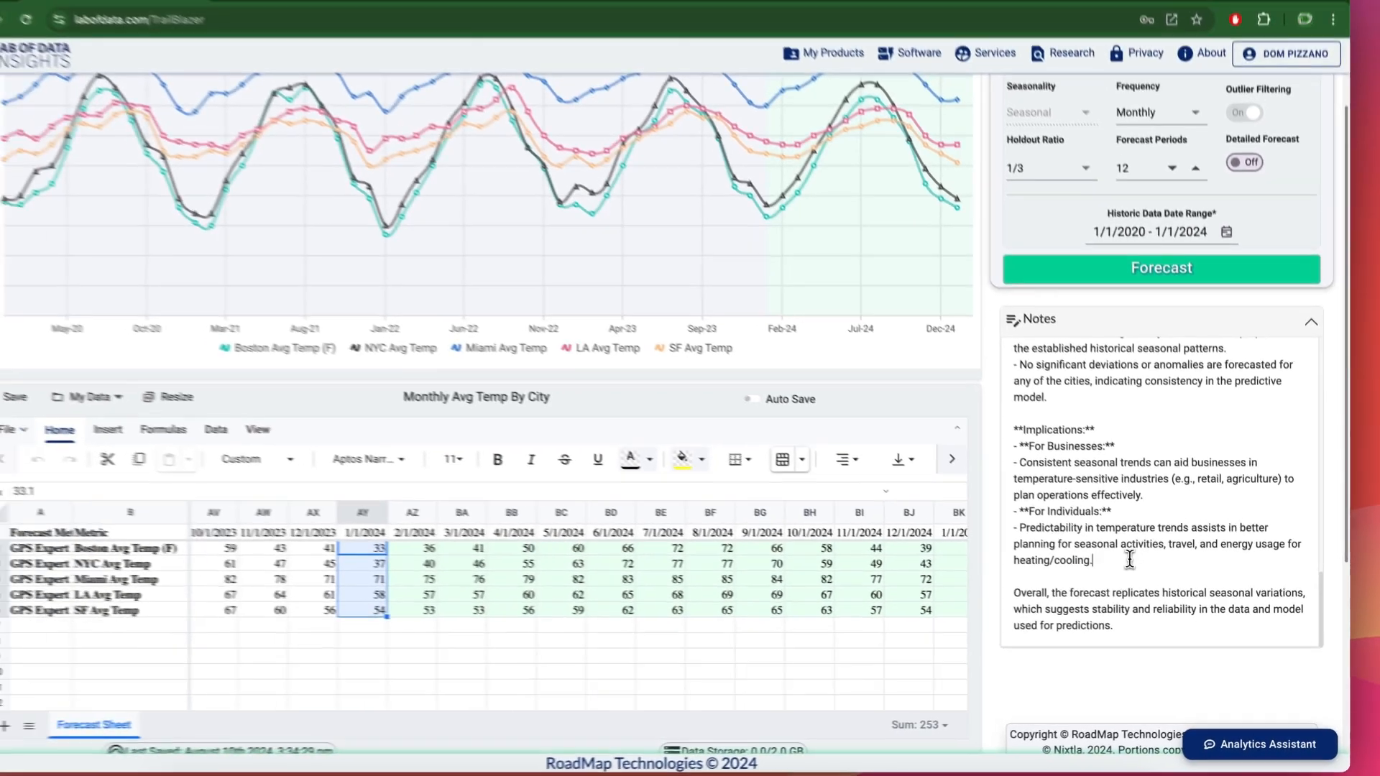
pyautogui.scroll(8, 1105, 496)
pyautogui.scroll(5, 1145, 585)
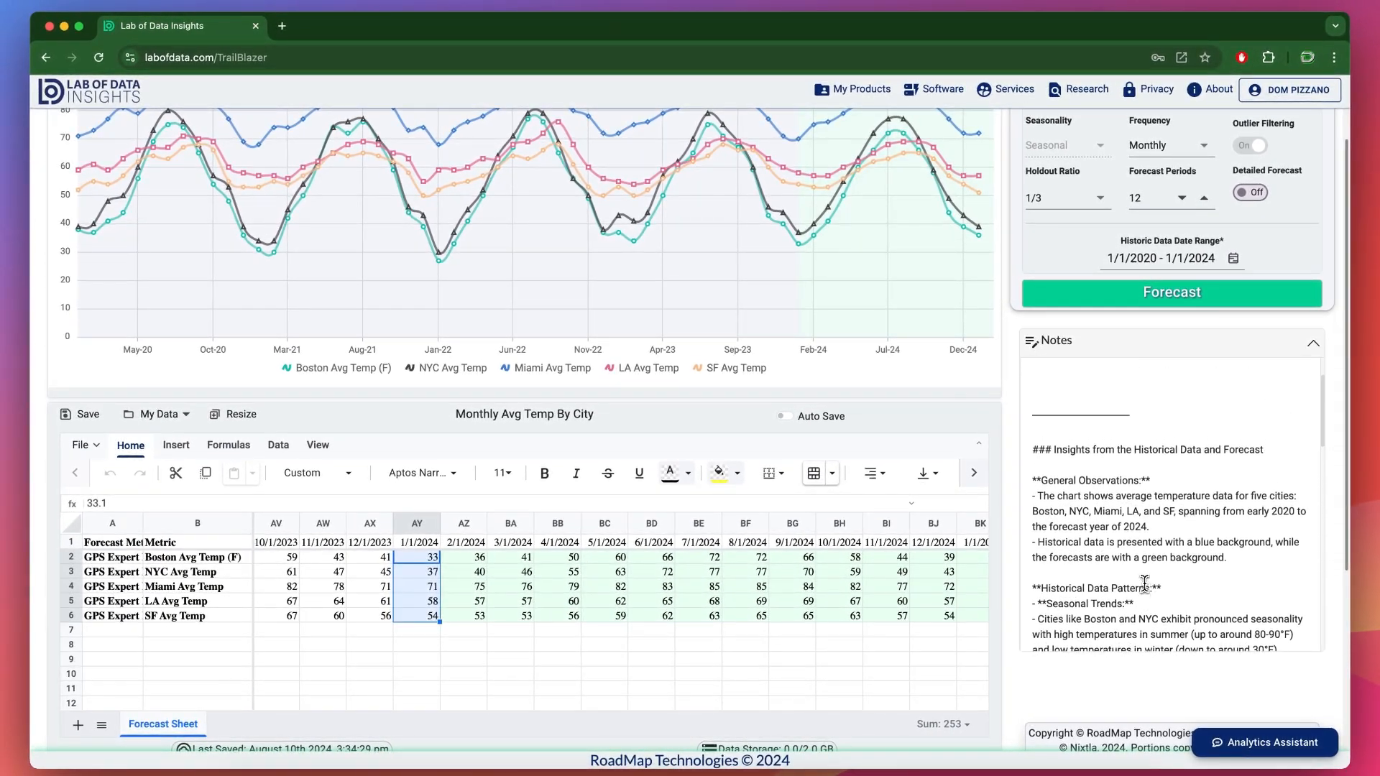
pyautogui.scroll(3, 1175, 676)
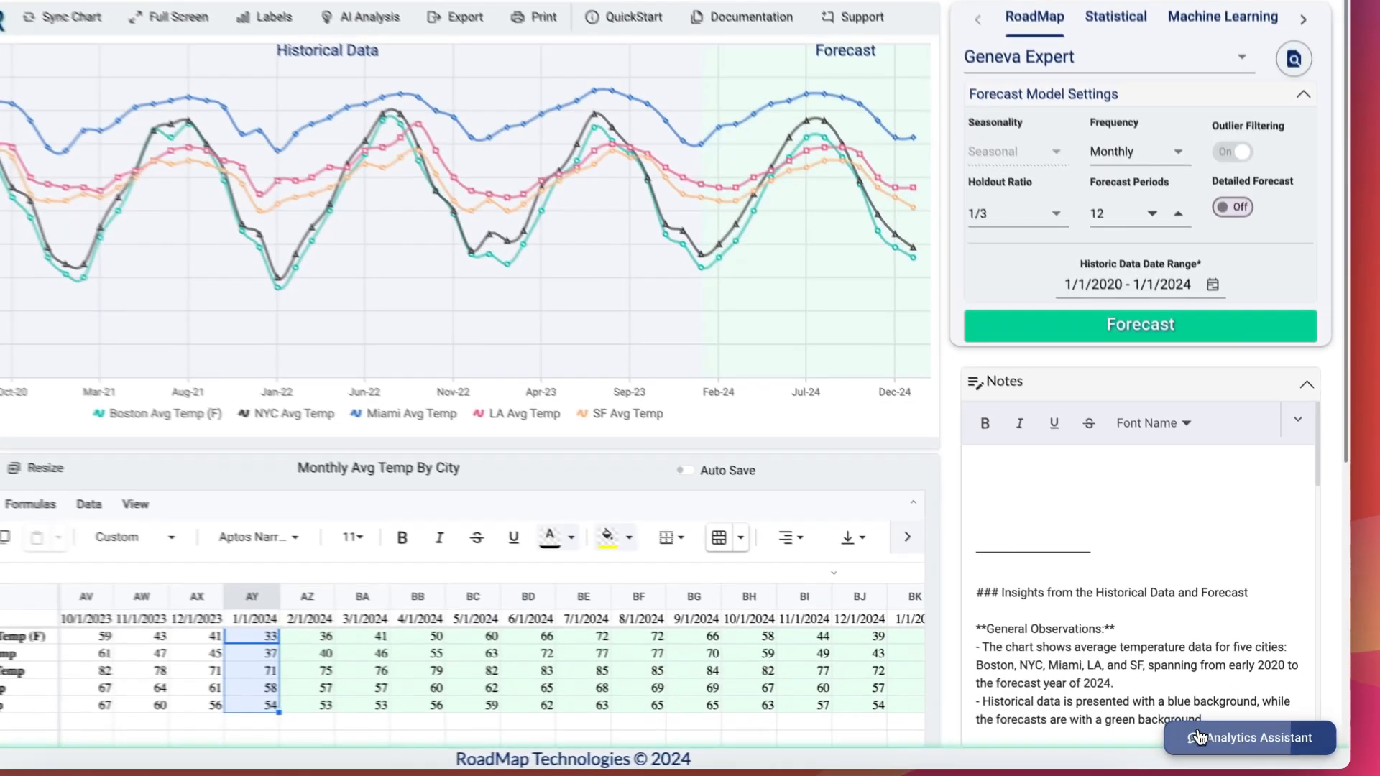
# - Ask the Analytics Assistant "what is the geneva expert algorithm?" and close the chat after reading the answer
pyautogui.click(1222, 743)
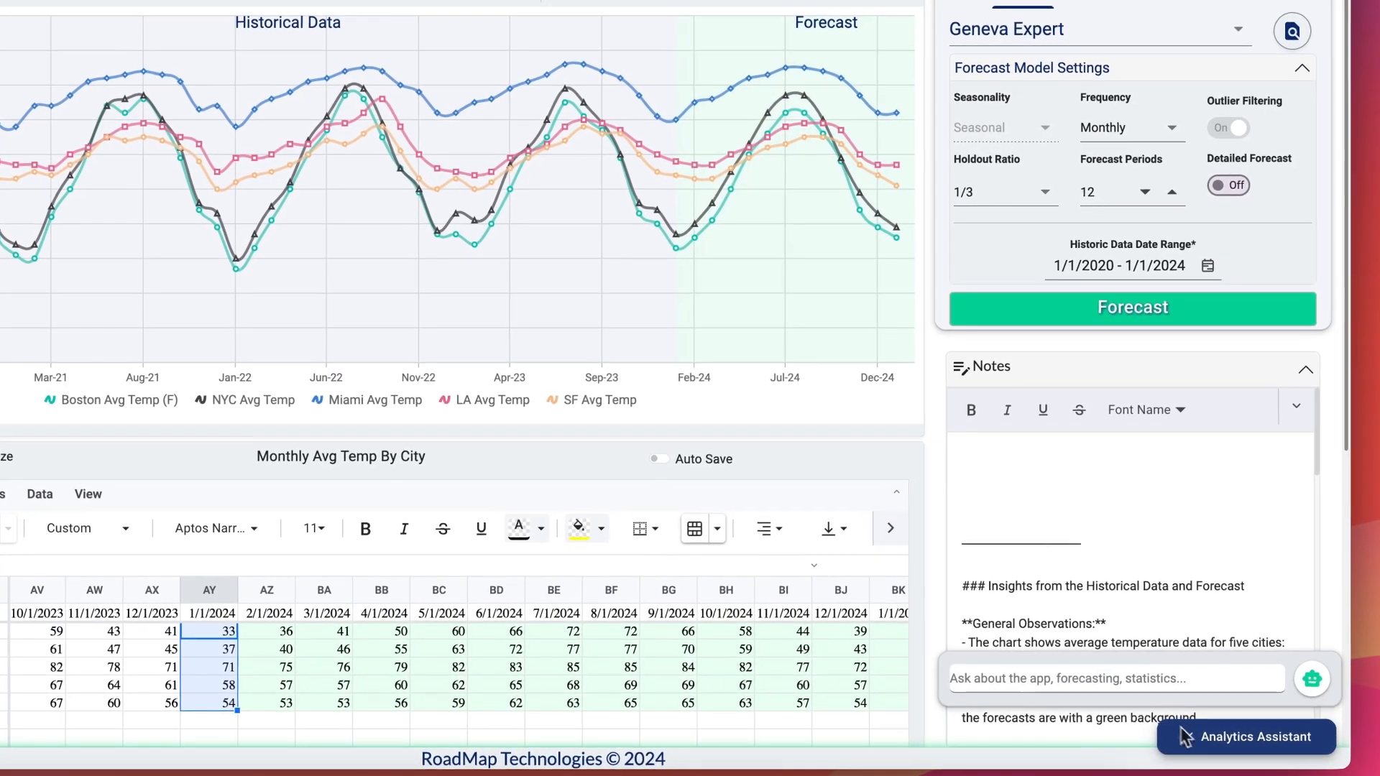
pyautogui.click(1127, 687)
pyautogui.write('what is the geneva expert algorithm?')
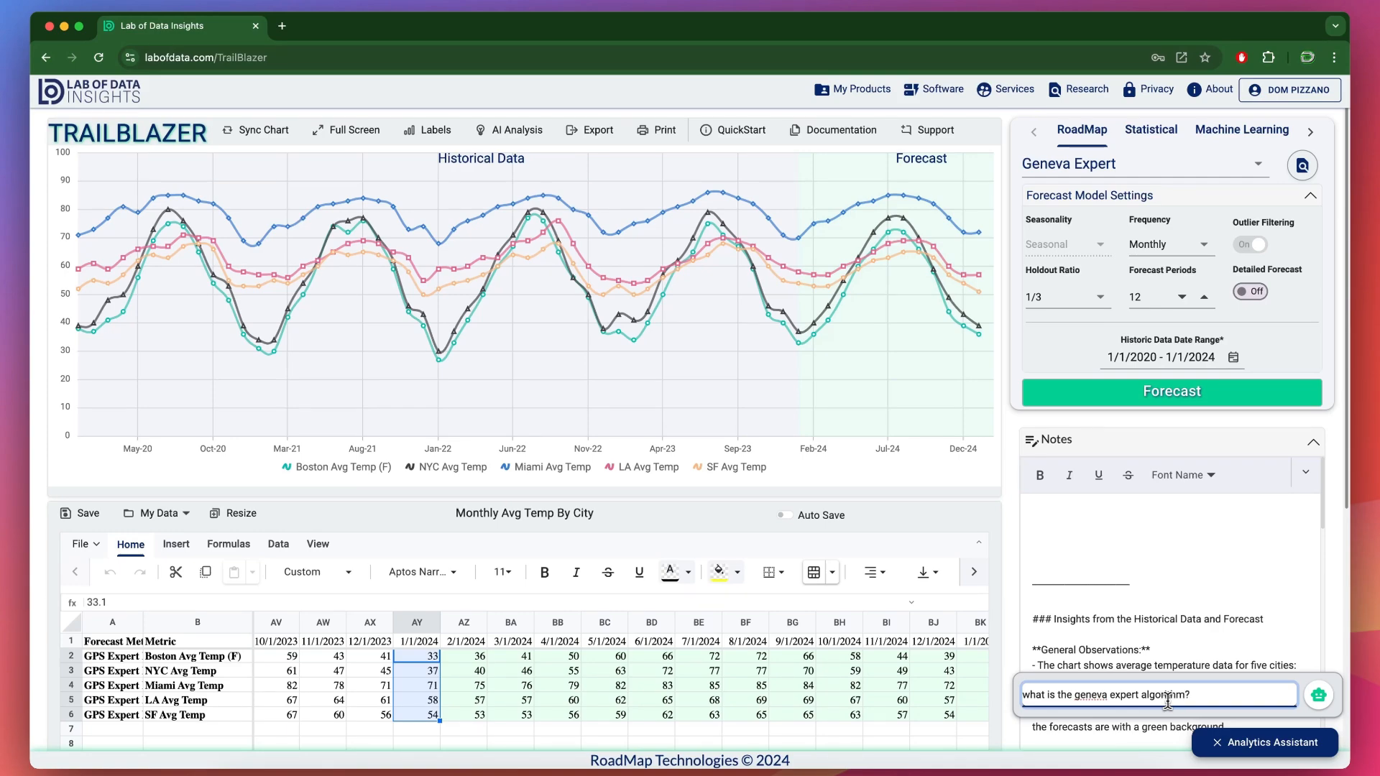
pyautogui.press('Return')
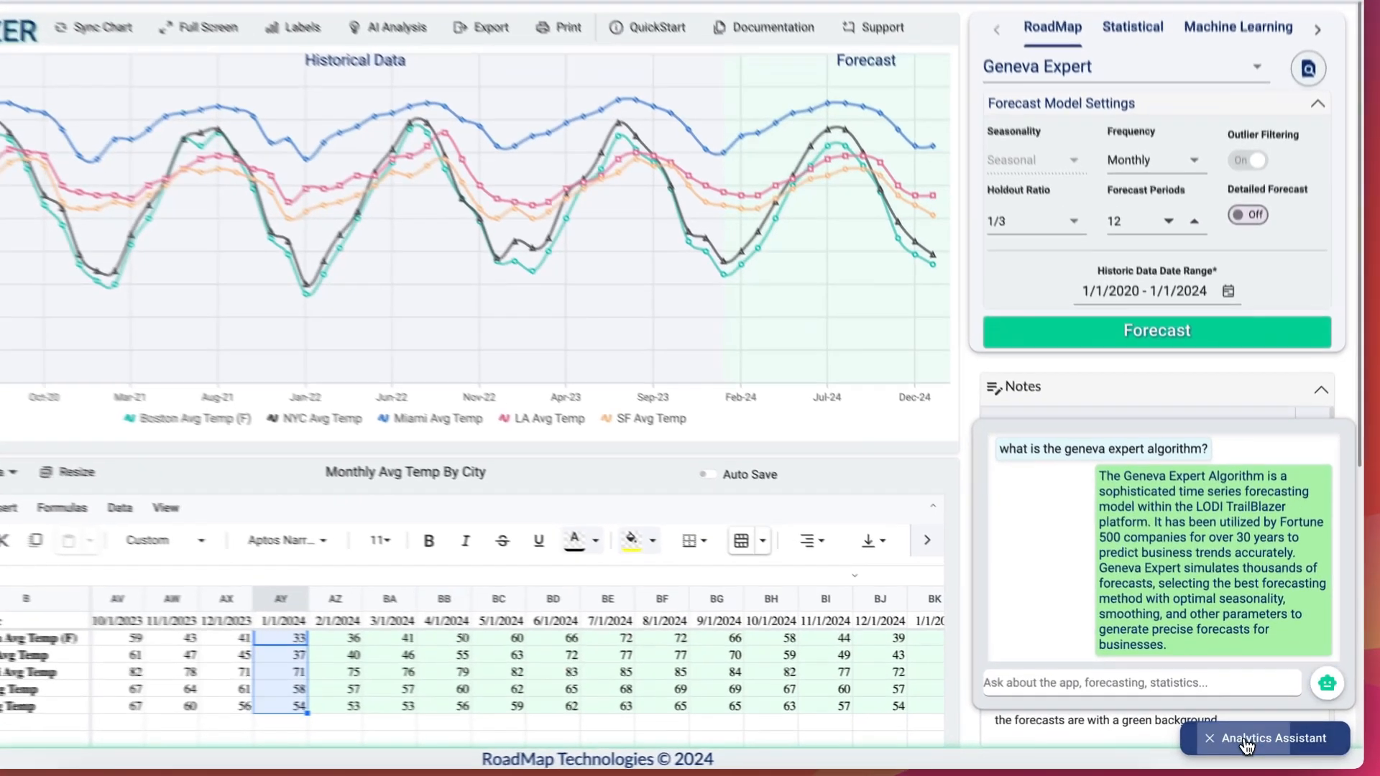
pyautogui.click(1247, 745)
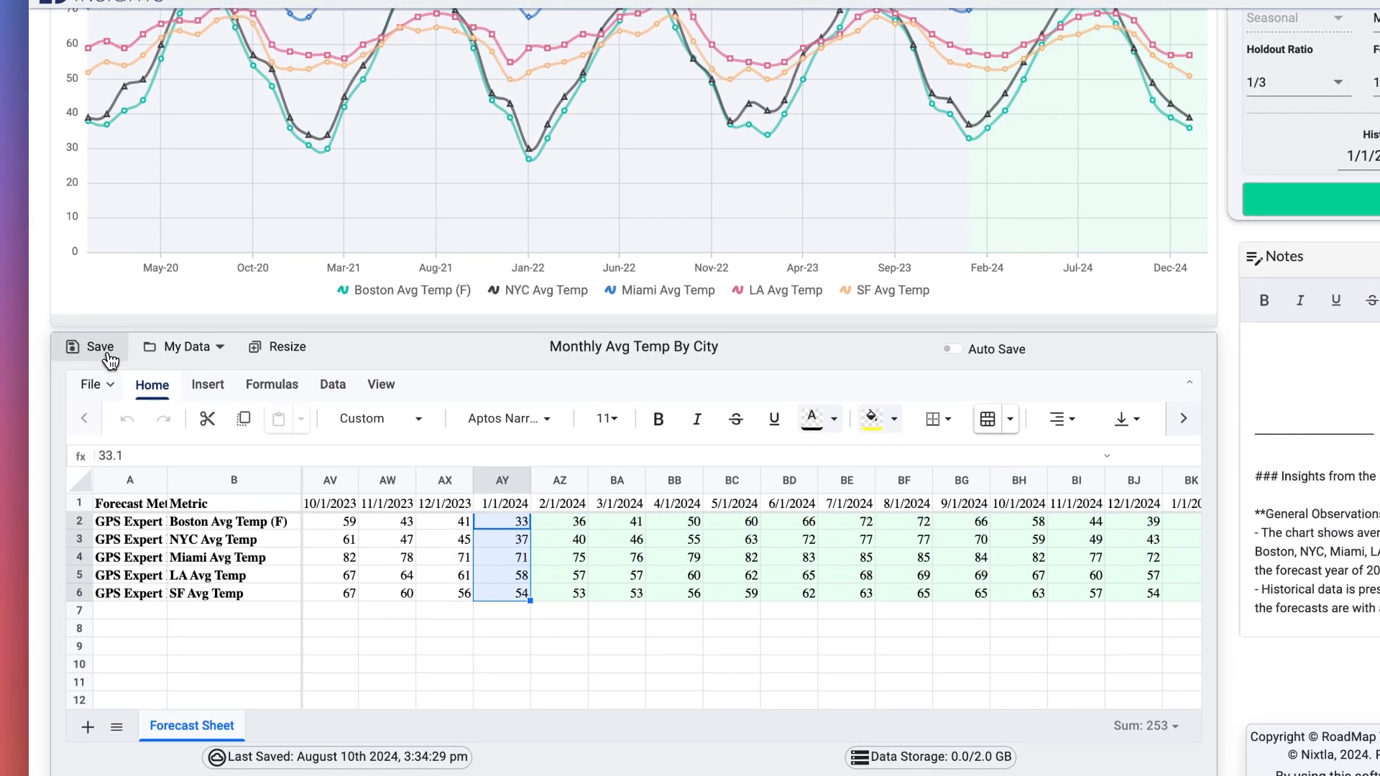
# - Save the Monthly Avg Temp By City spreadsheet with its notes and forecast, and dismiss the save notice
pyautogui.click(104, 351)
pyautogui.click(185, 346)
pyautogui.moveTo(154, 379)
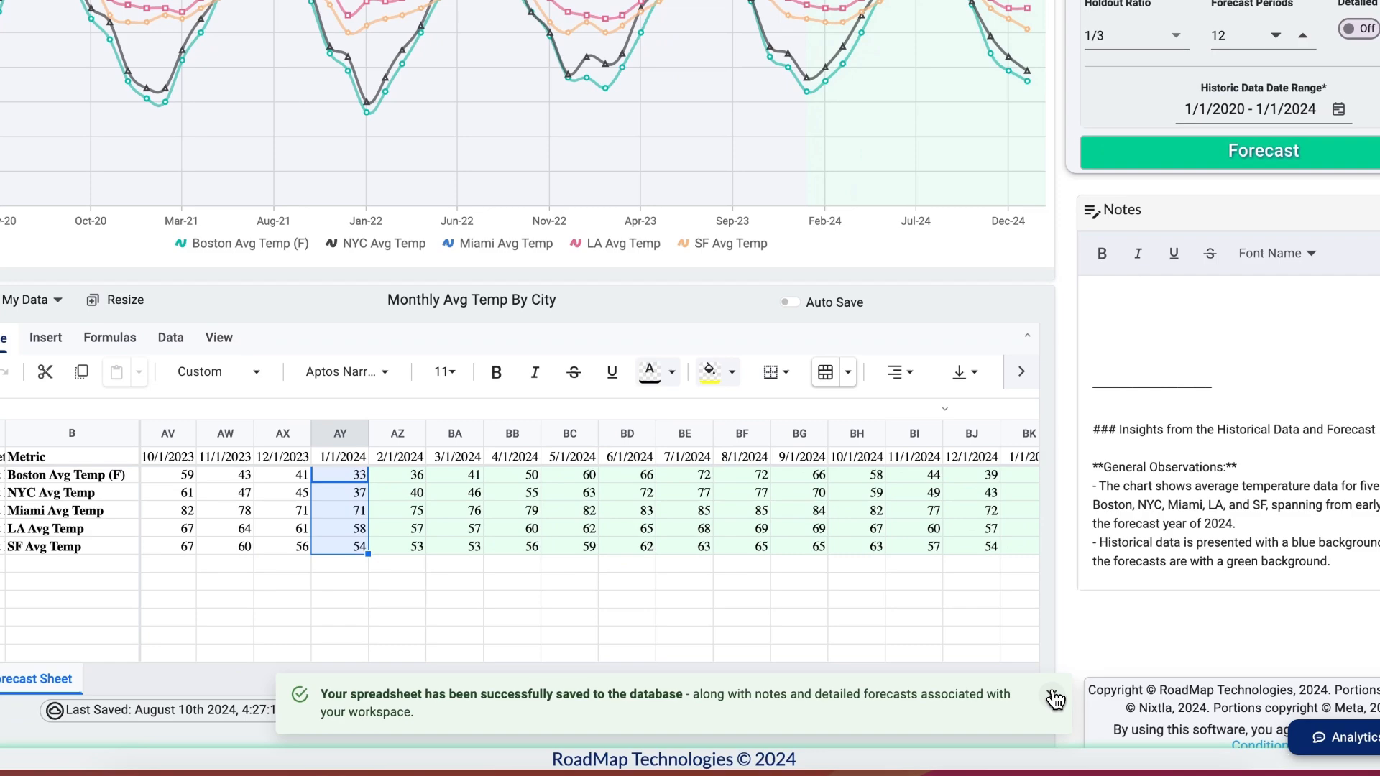
pyautogui.click(1215, 743)
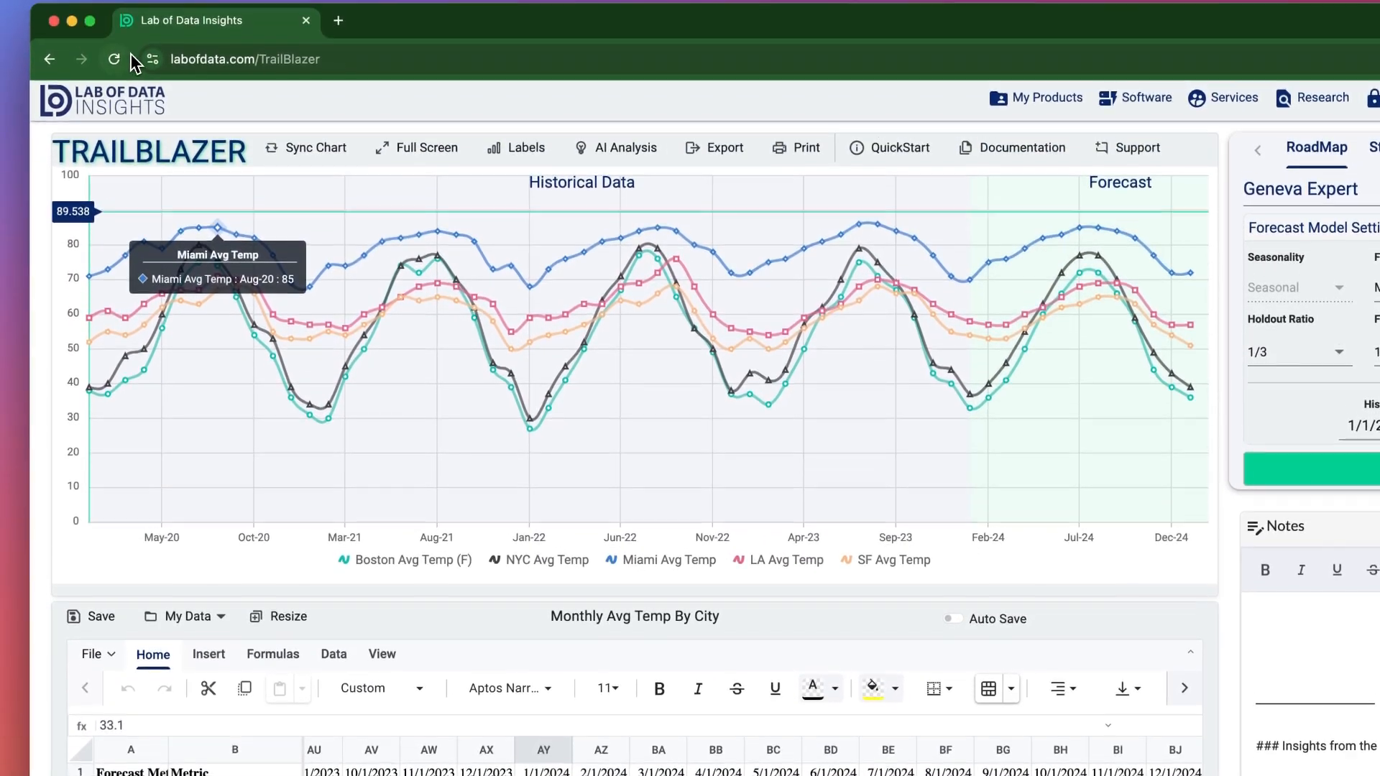
# - Reload the page and look through the monthly columns of the saved city temperature sheet
pyautogui.click(114, 12)
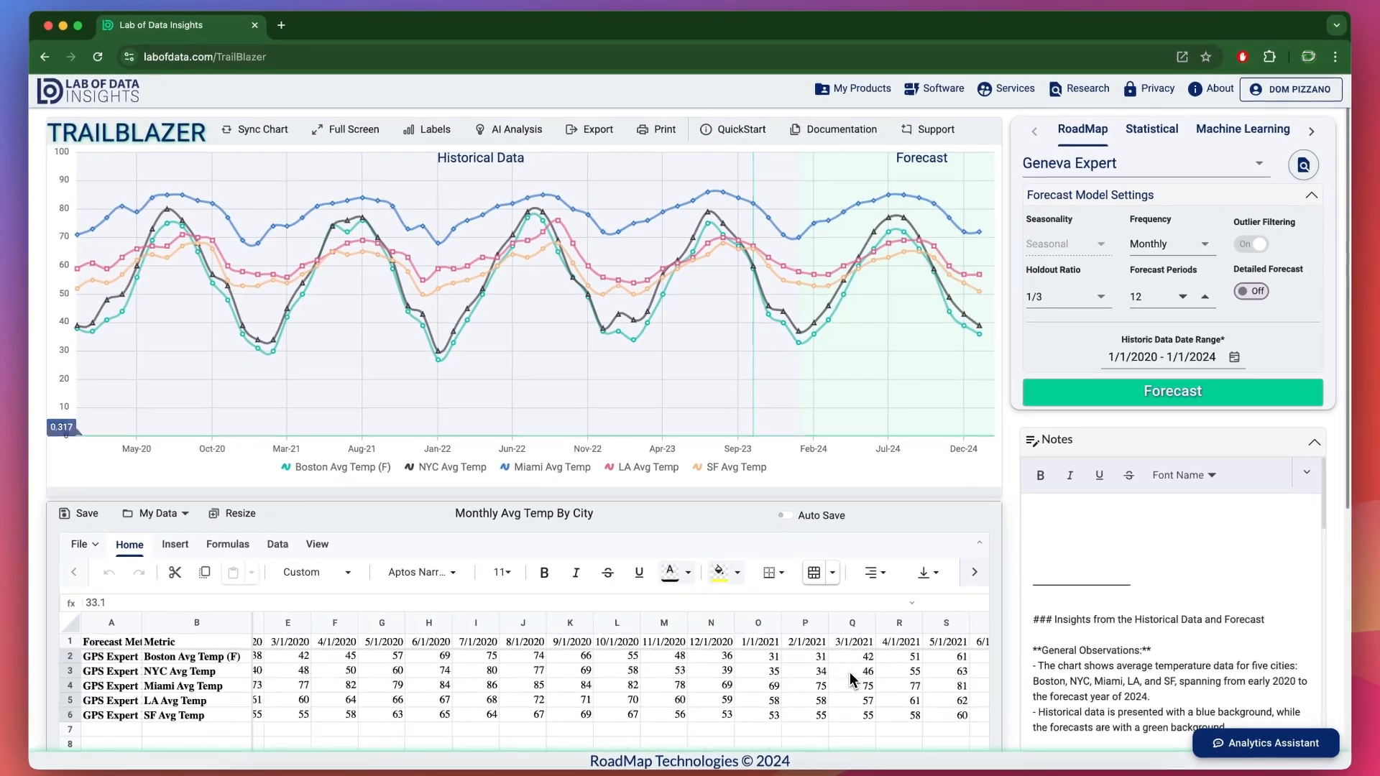
pyautogui.hscroll(12, 841, 661)
pyautogui.hscroll(5, 850, 679)
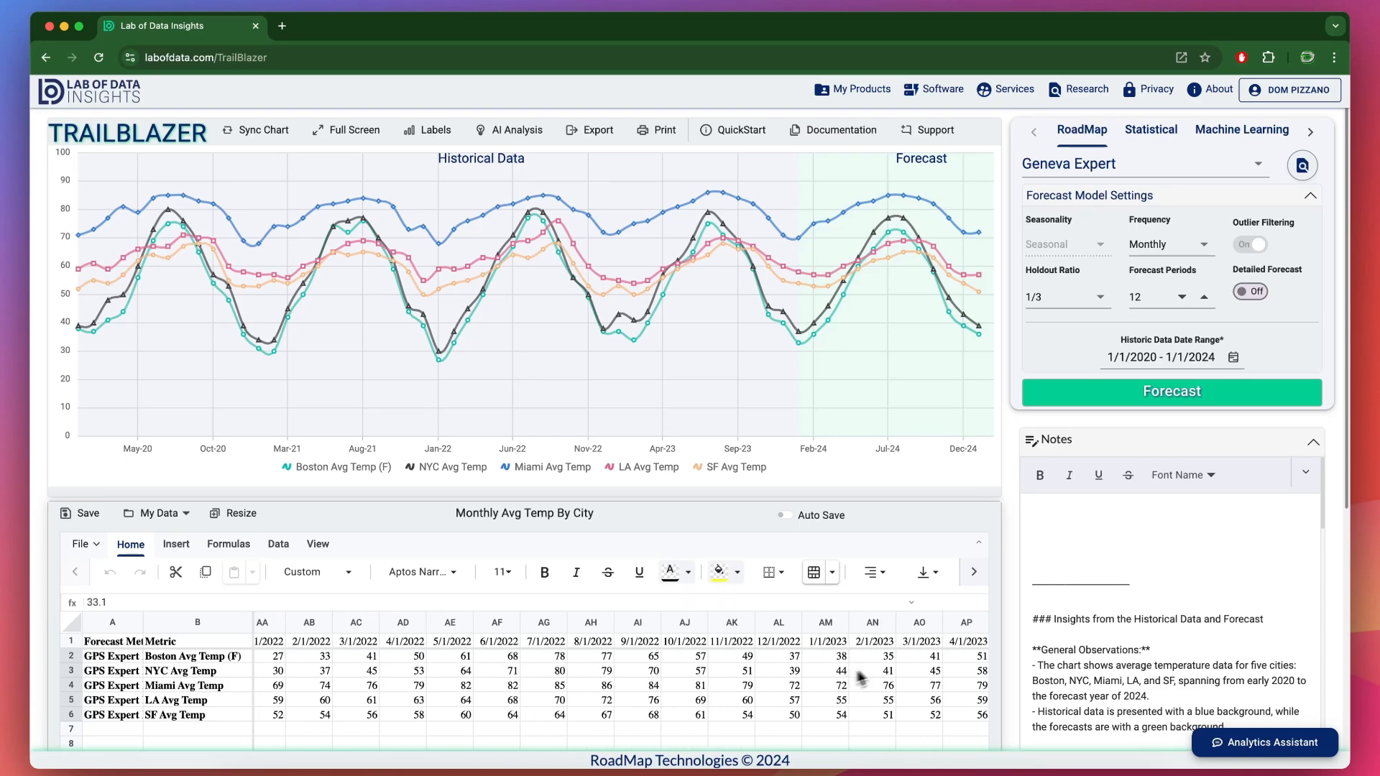
# - Load the saved forecast PharmaMonthlySalesExample from My Forecasts
pyautogui.scroll(-4, 1027, 562)
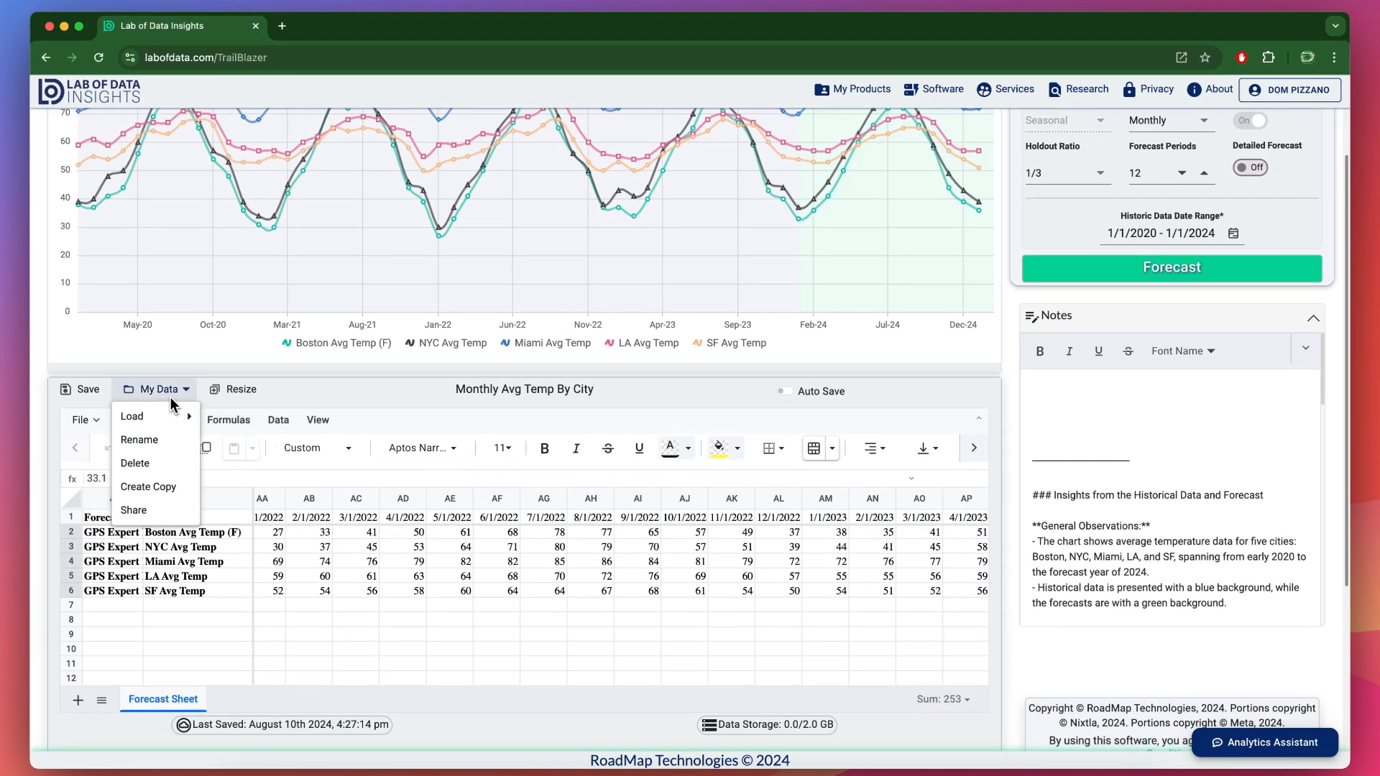
pyautogui.moveTo(176, 420)
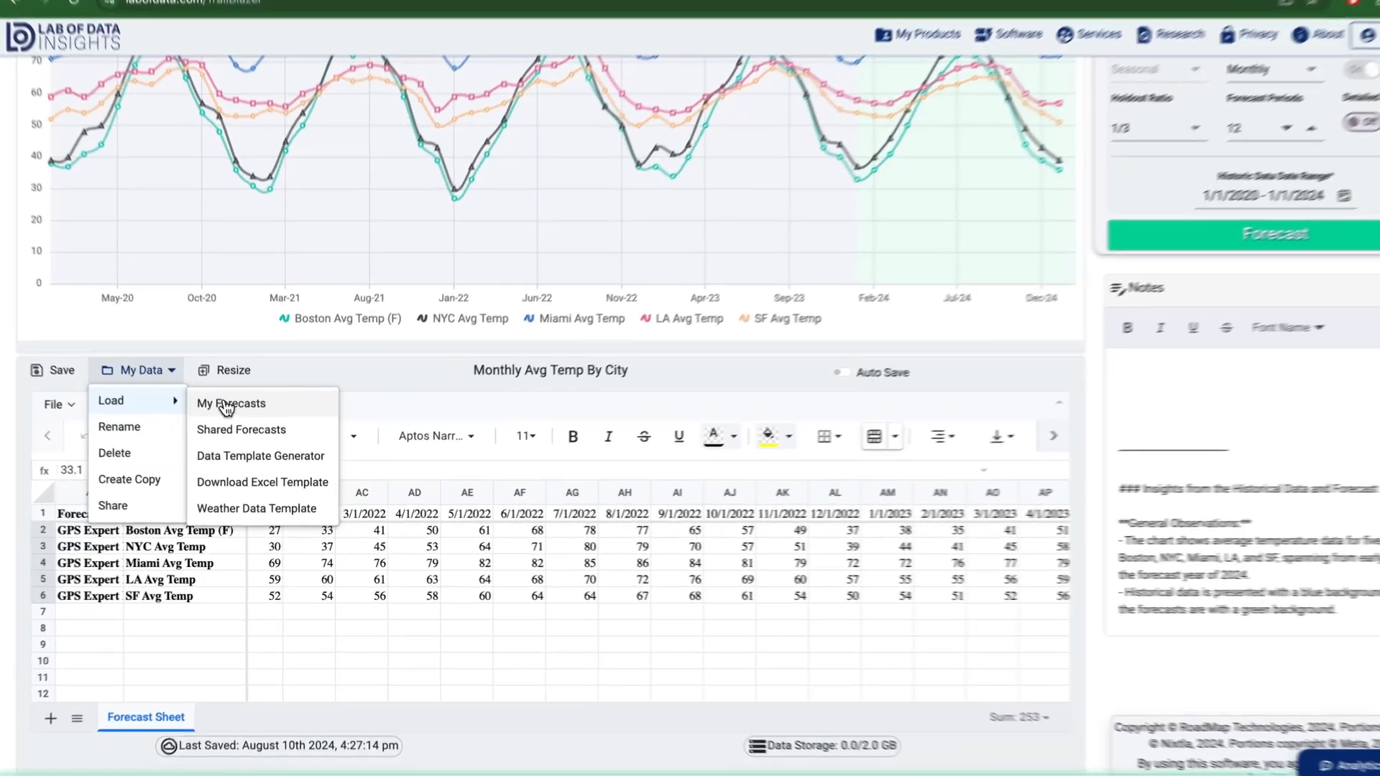
pyautogui.click(224, 419)
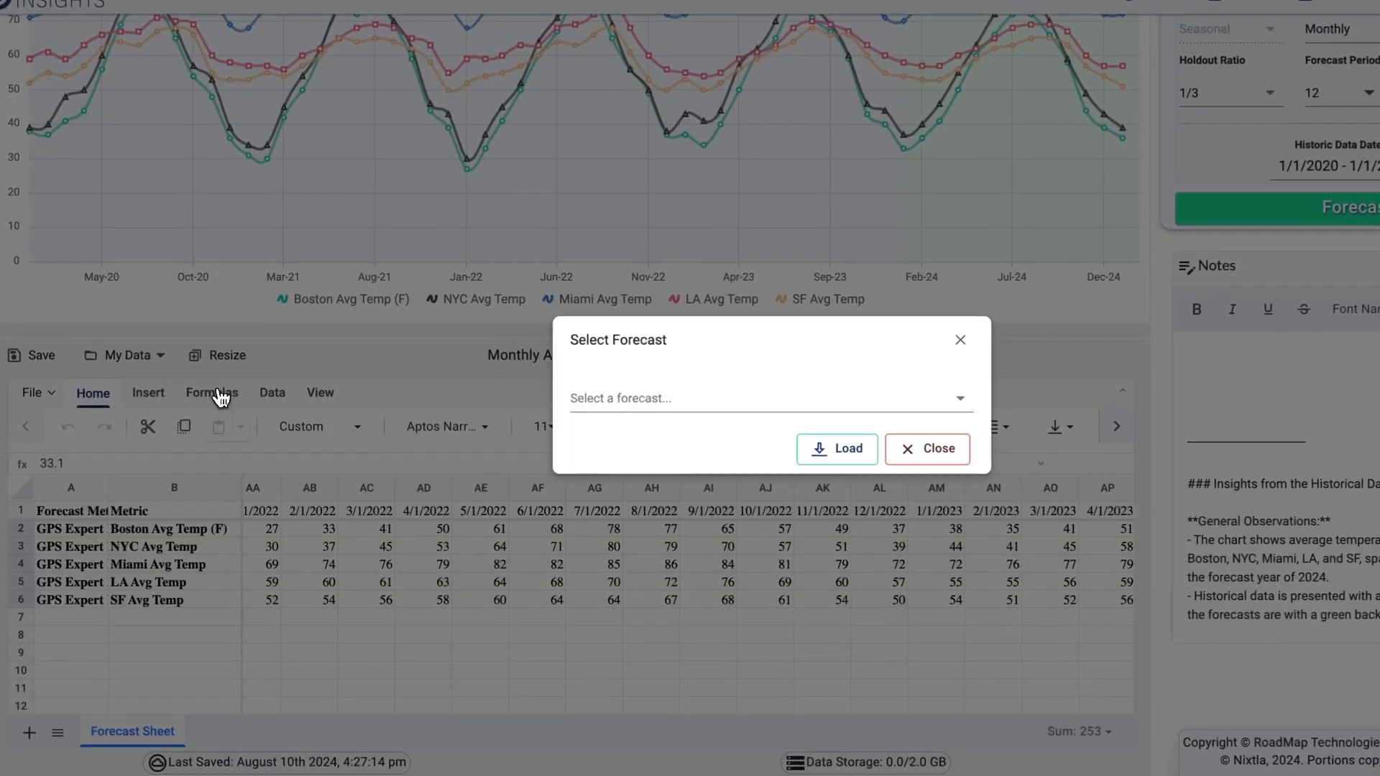
pyautogui.click(571, 425)
pyautogui.click(651, 490)
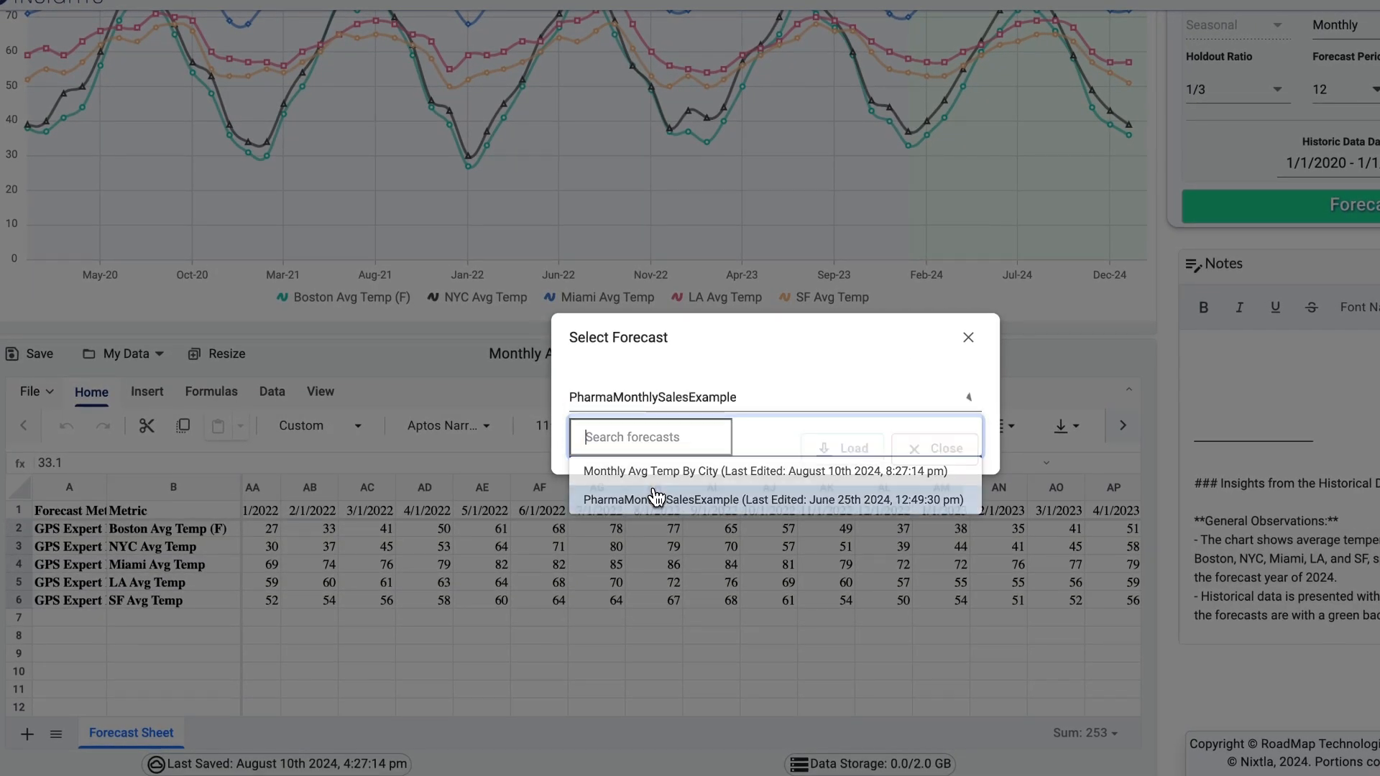
pyautogui.click(844, 450)
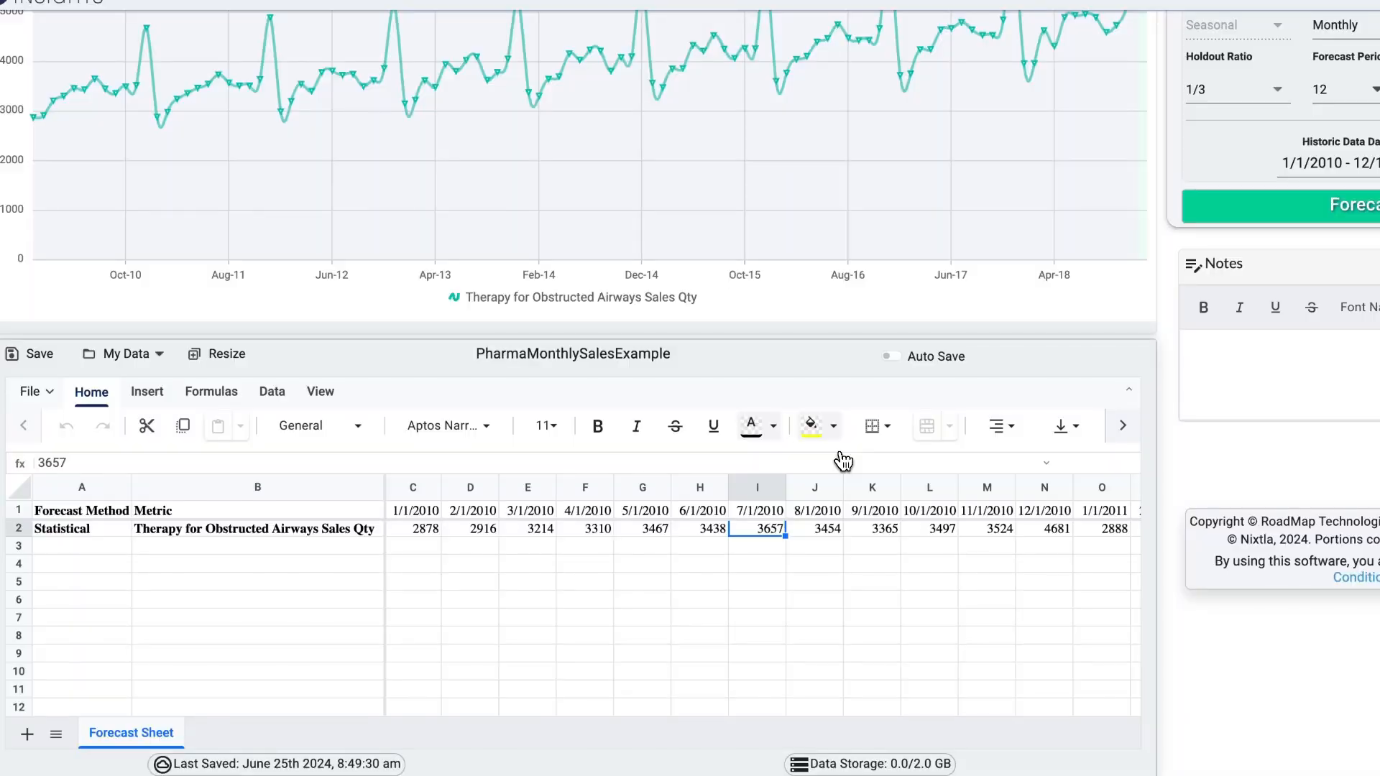
# - Enlarge the pharma sales spreadsheet and reposition the floating forecast settings panel over the empty rows to inspect the data up to 12/1/2018
pyautogui.hscroll(10, 870, 546)
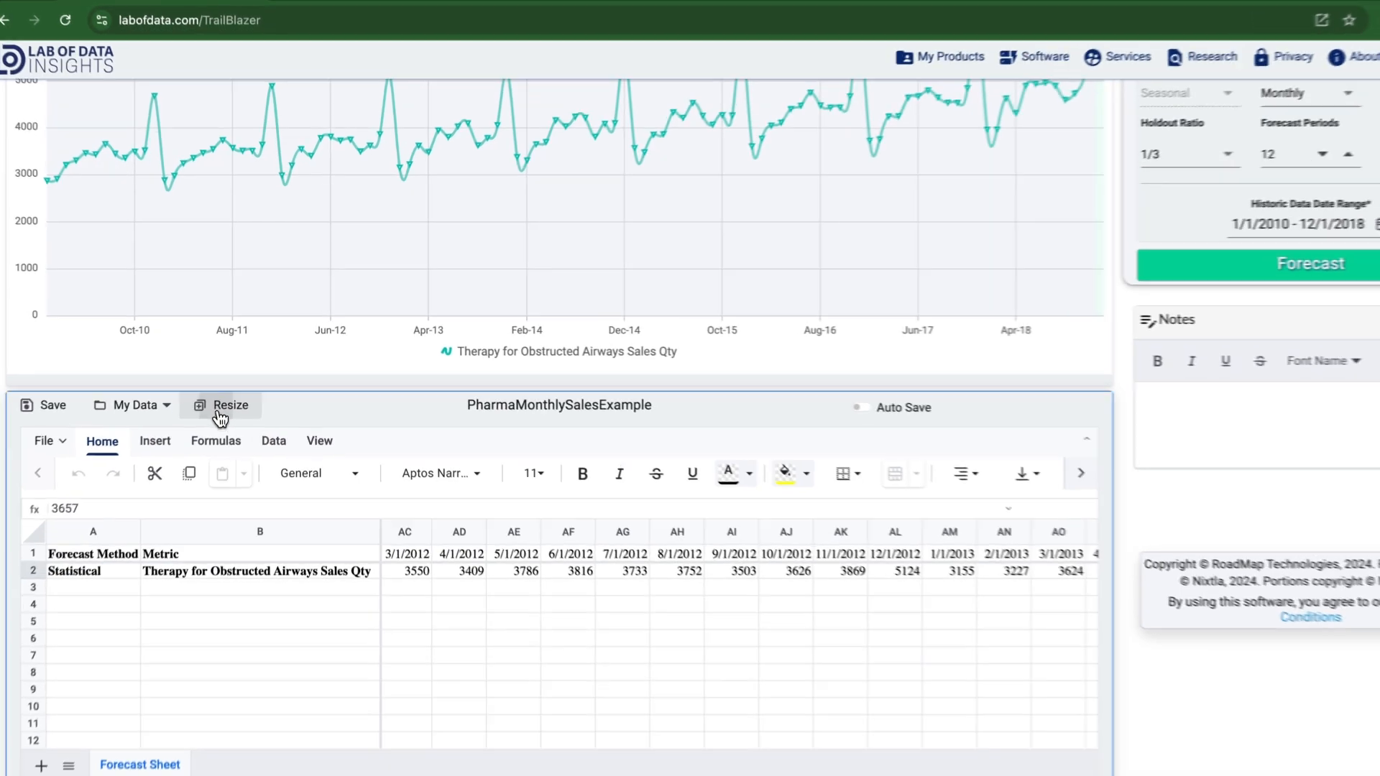
pyautogui.click(231, 392)
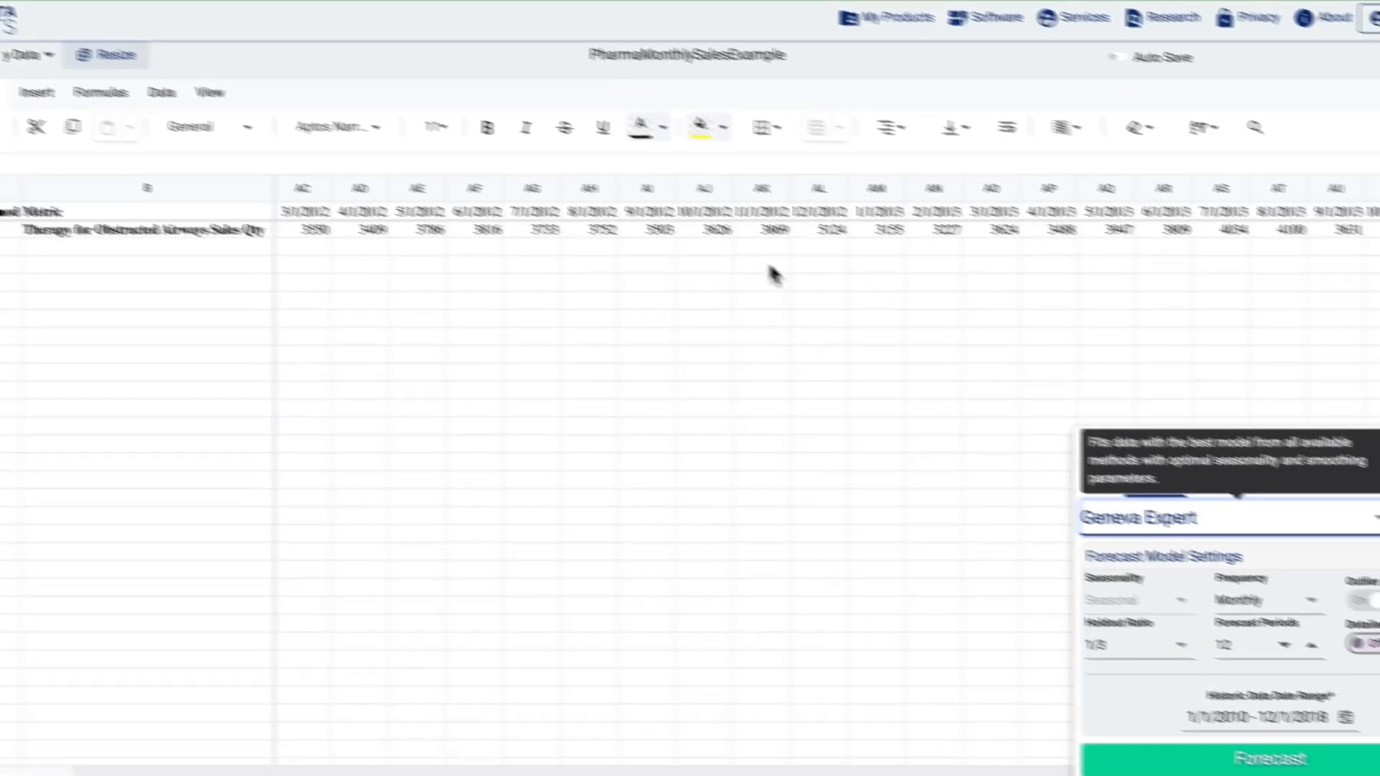
pyautogui.click(1222, 336)
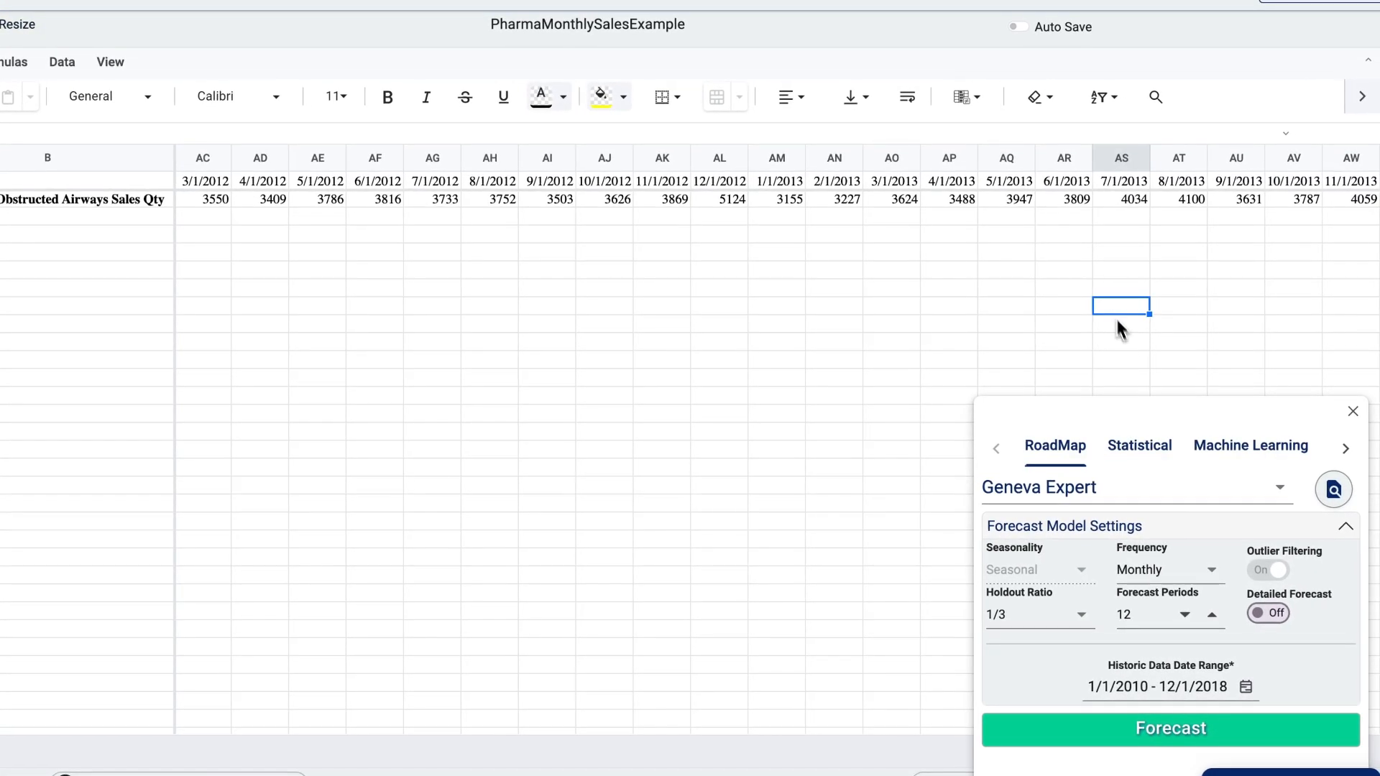
pyautogui.moveTo(1148, 421); pyautogui.dragTo(619, 267)
pyautogui.hscroll(10, 922, 208)
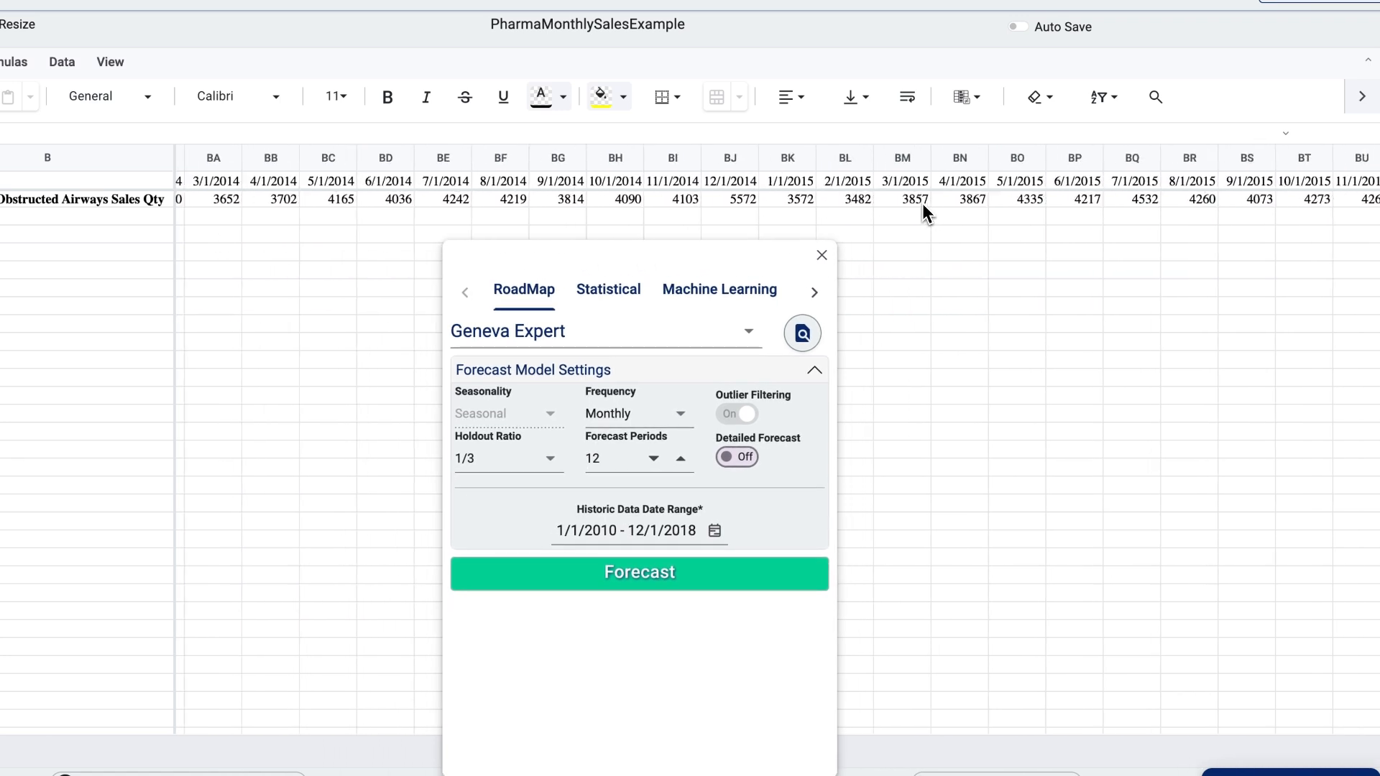
pyautogui.hscroll(7, 922, 204)
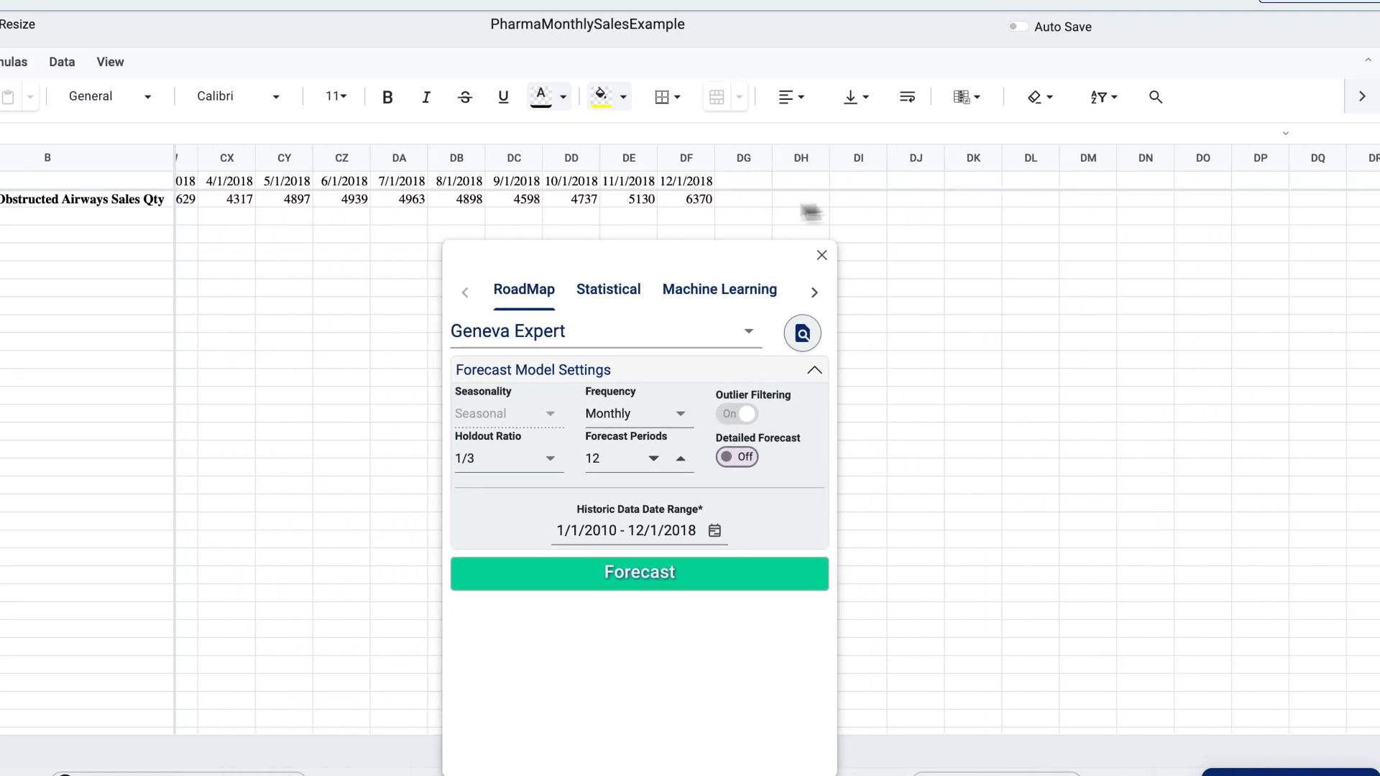
# - Run a 12-period monthly Neural Prophet forecast on the pharma sales data and dismiss the notices
pyautogui.click(679, 206)
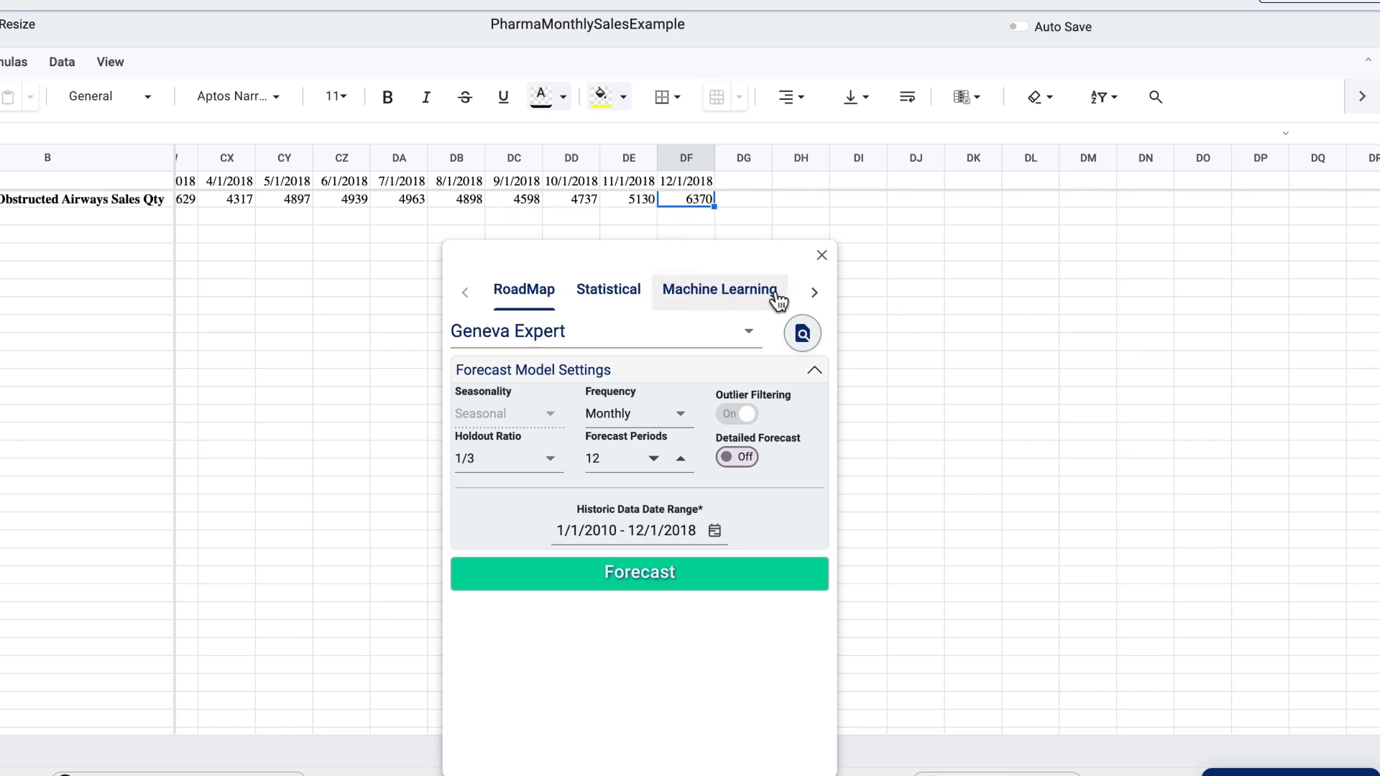
pyautogui.click(805, 297)
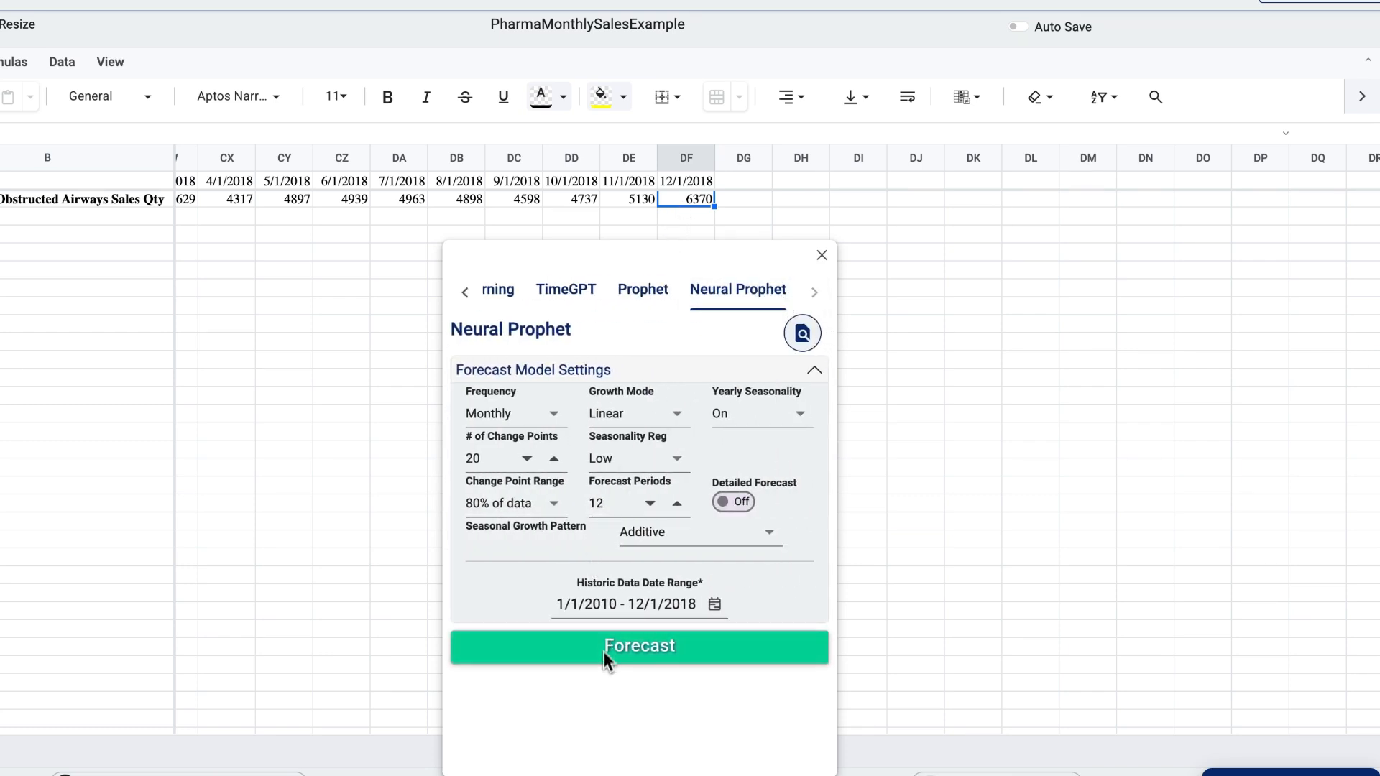
pyautogui.click(618, 661)
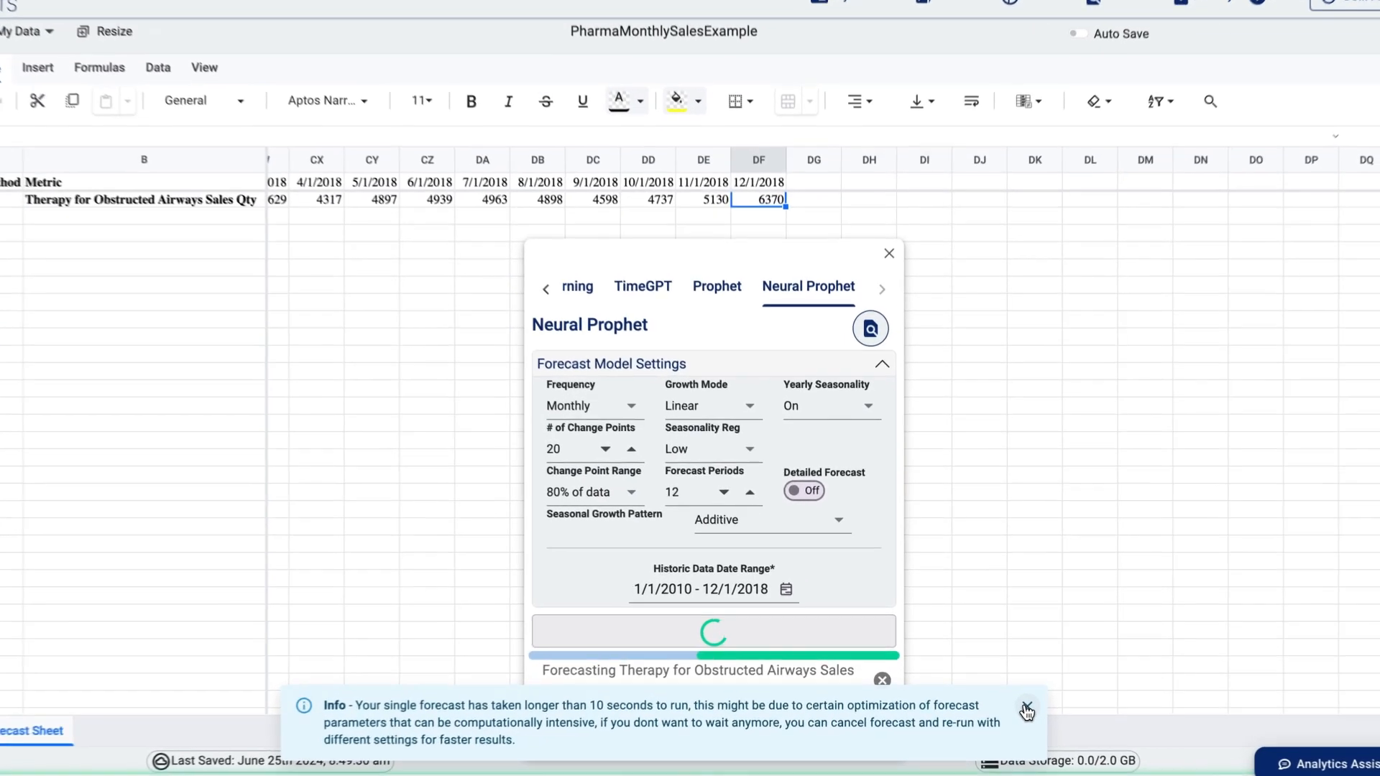
pyautogui.click(998, 696)
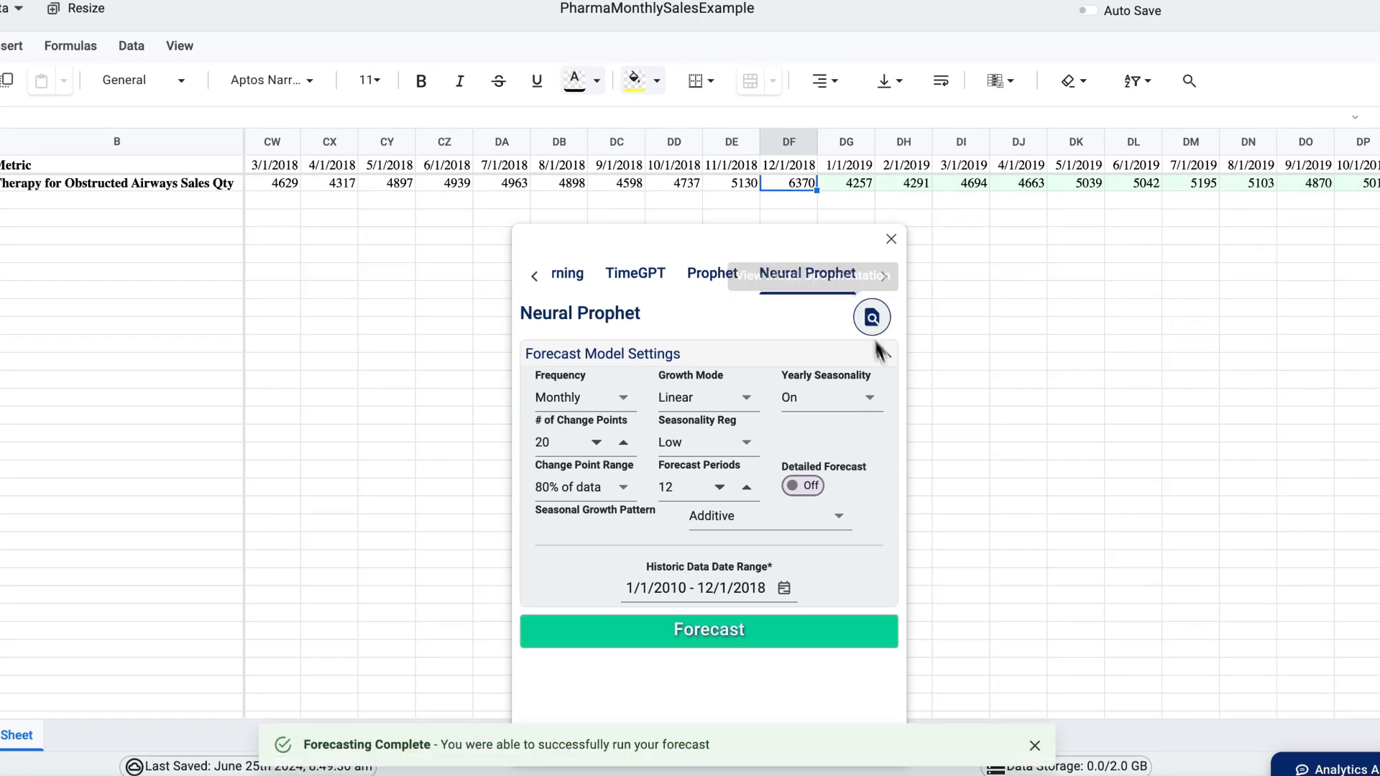
pyautogui.click(1035, 746)
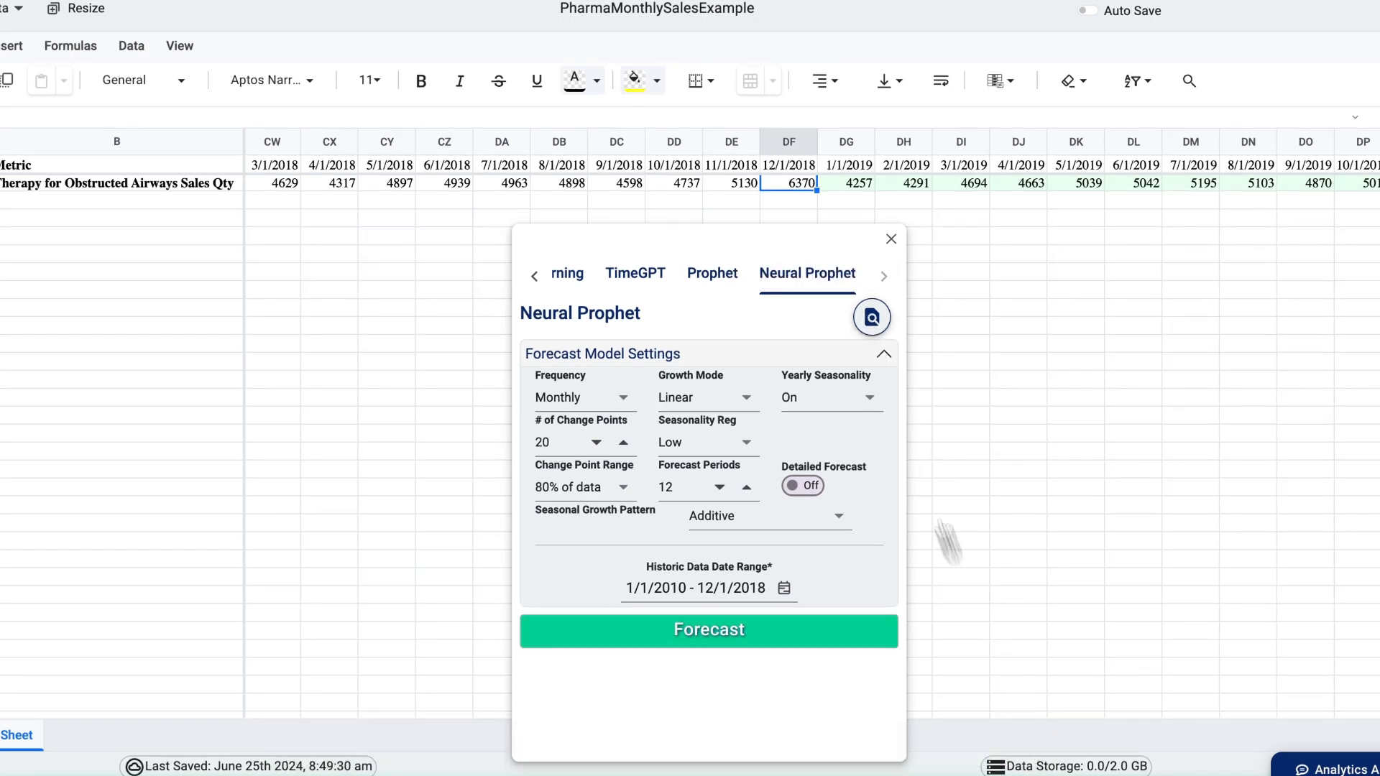
# - Inspect the 2019 forecast columns and chart, return to the normal layout, and save the spreadsheet with its Neural Prophet forecast
pyautogui.click(890, 241)
pyautogui.hscroll(5, 928, 255)
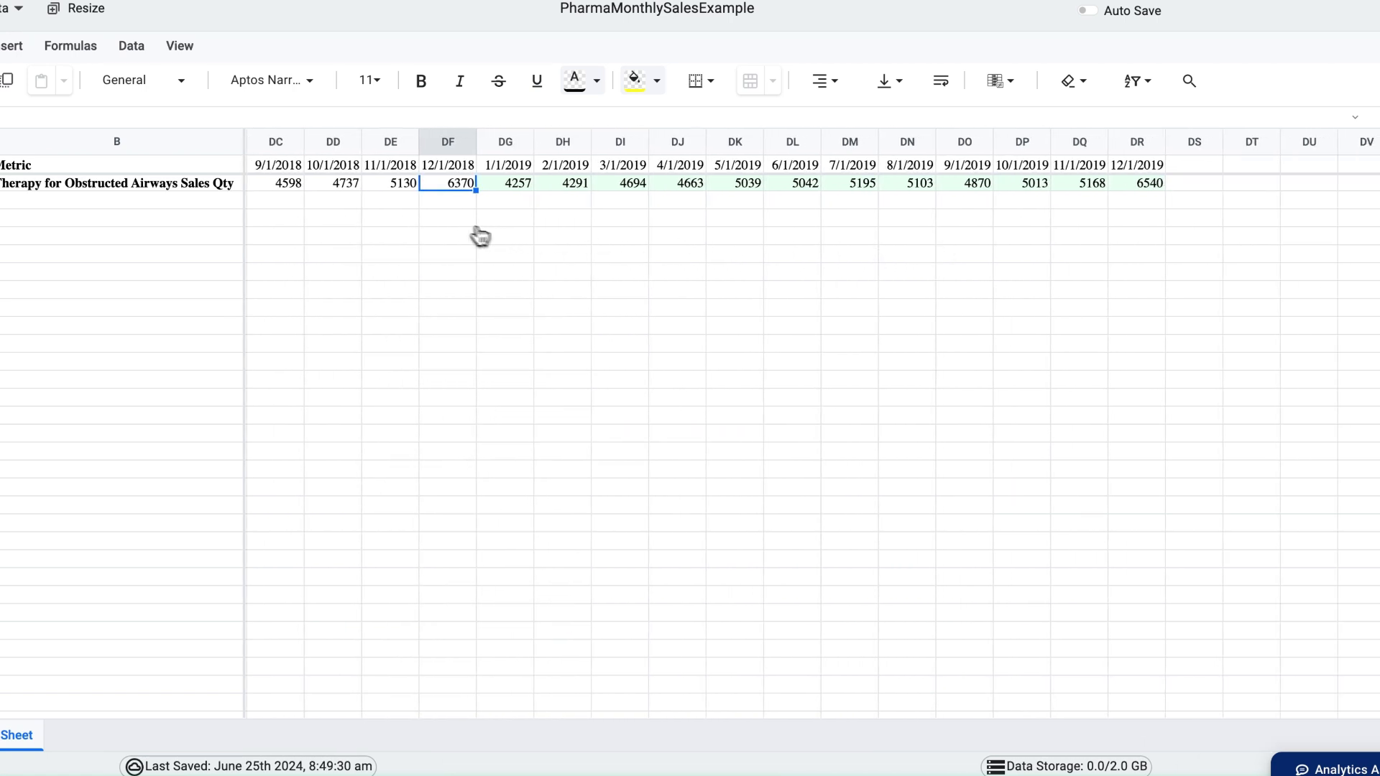
pyautogui.scroll(5, 122, 27)
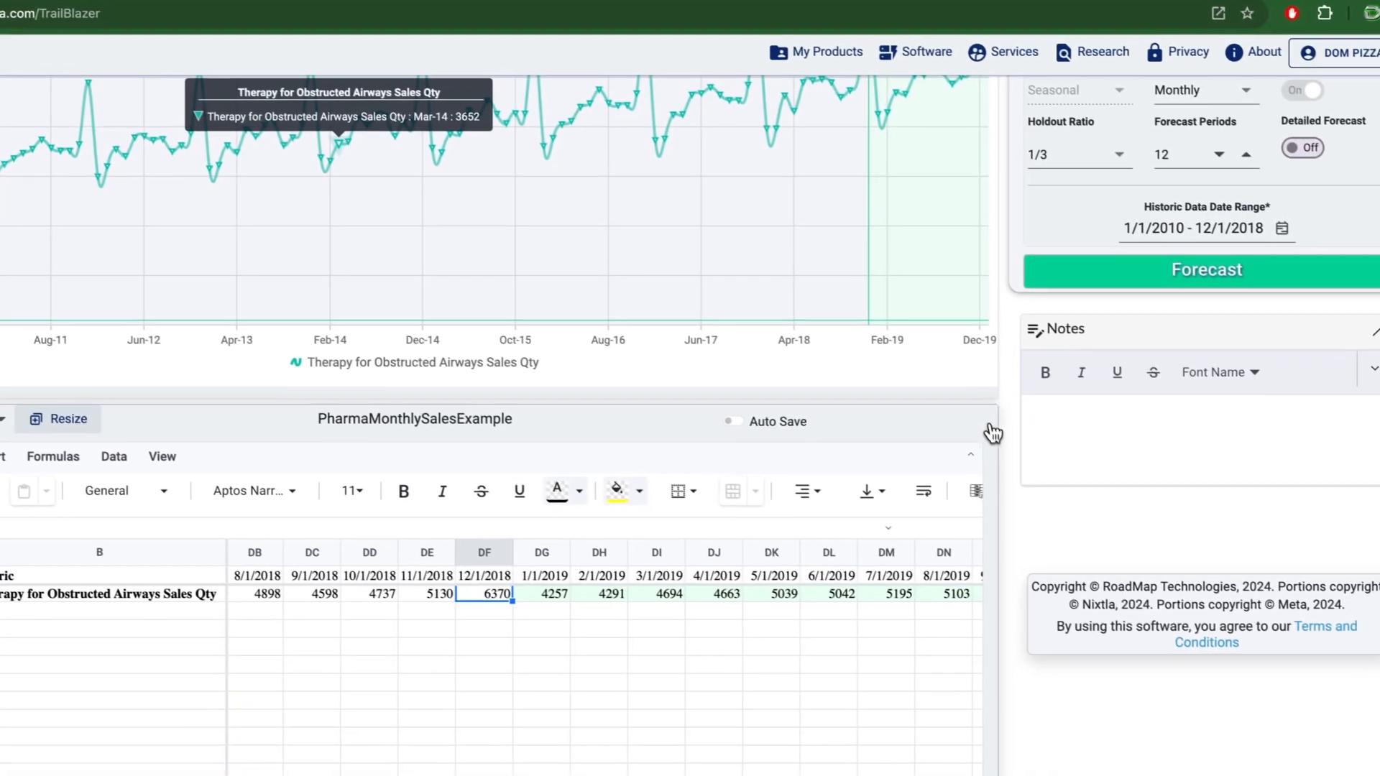
pyautogui.scroll(3, 1175, 503)
pyautogui.scroll(1, 1004, 431)
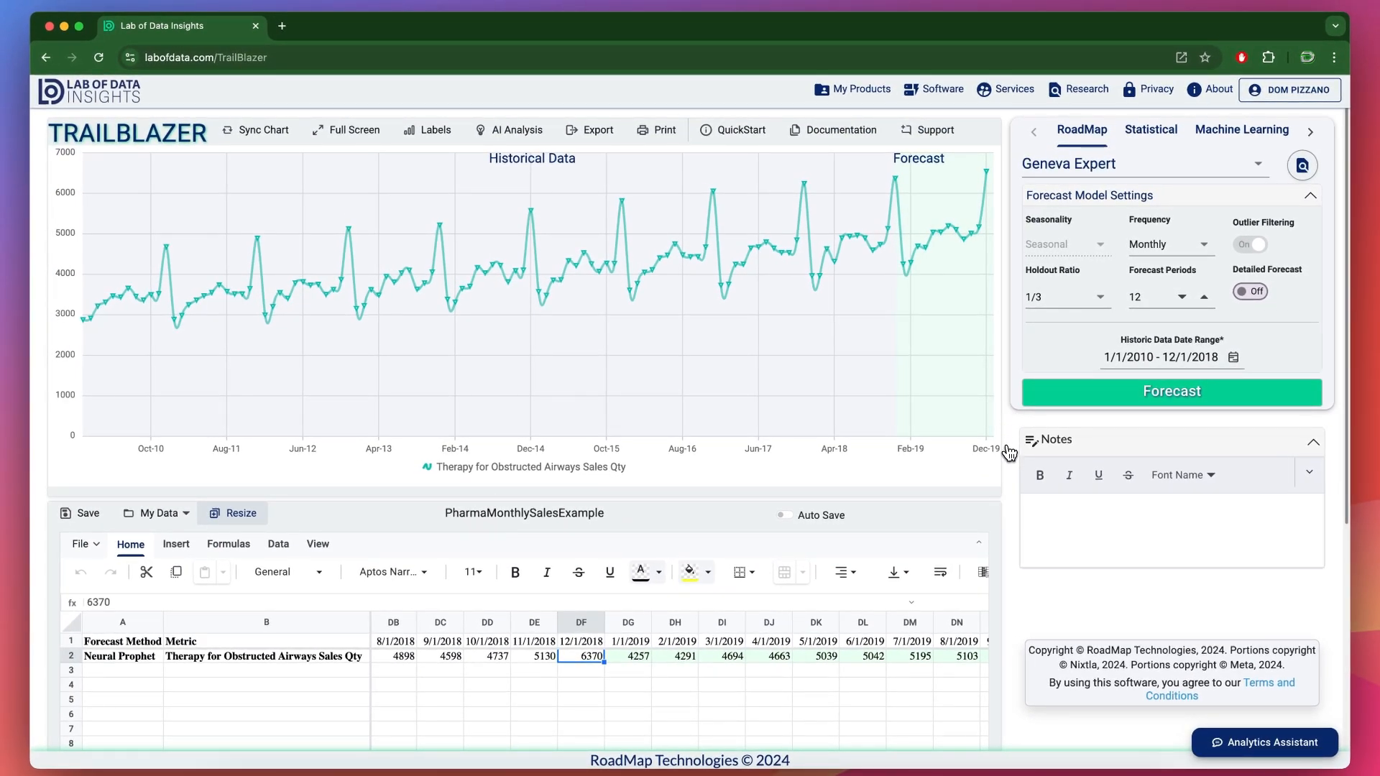
pyautogui.scroll(-2, 1009, 451)
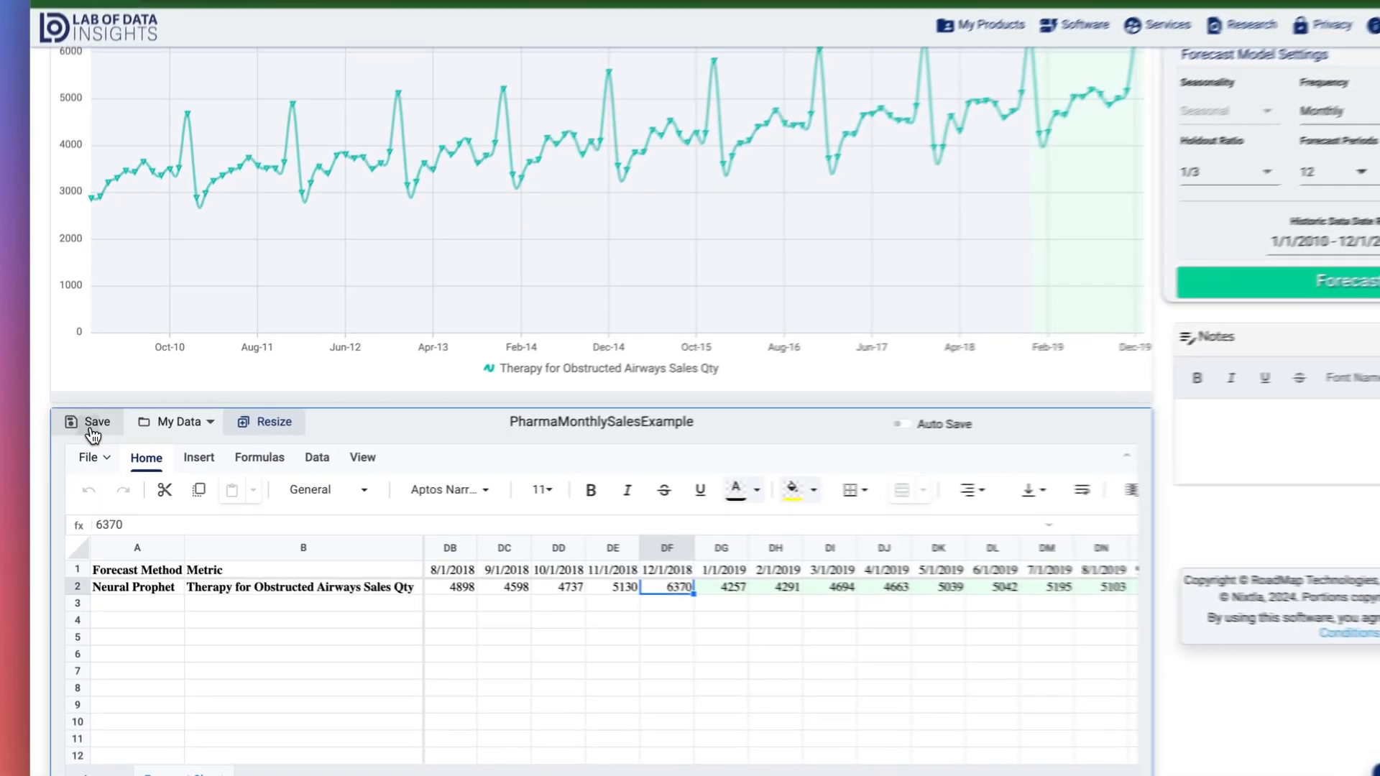
pyautogui.click(83, 432)
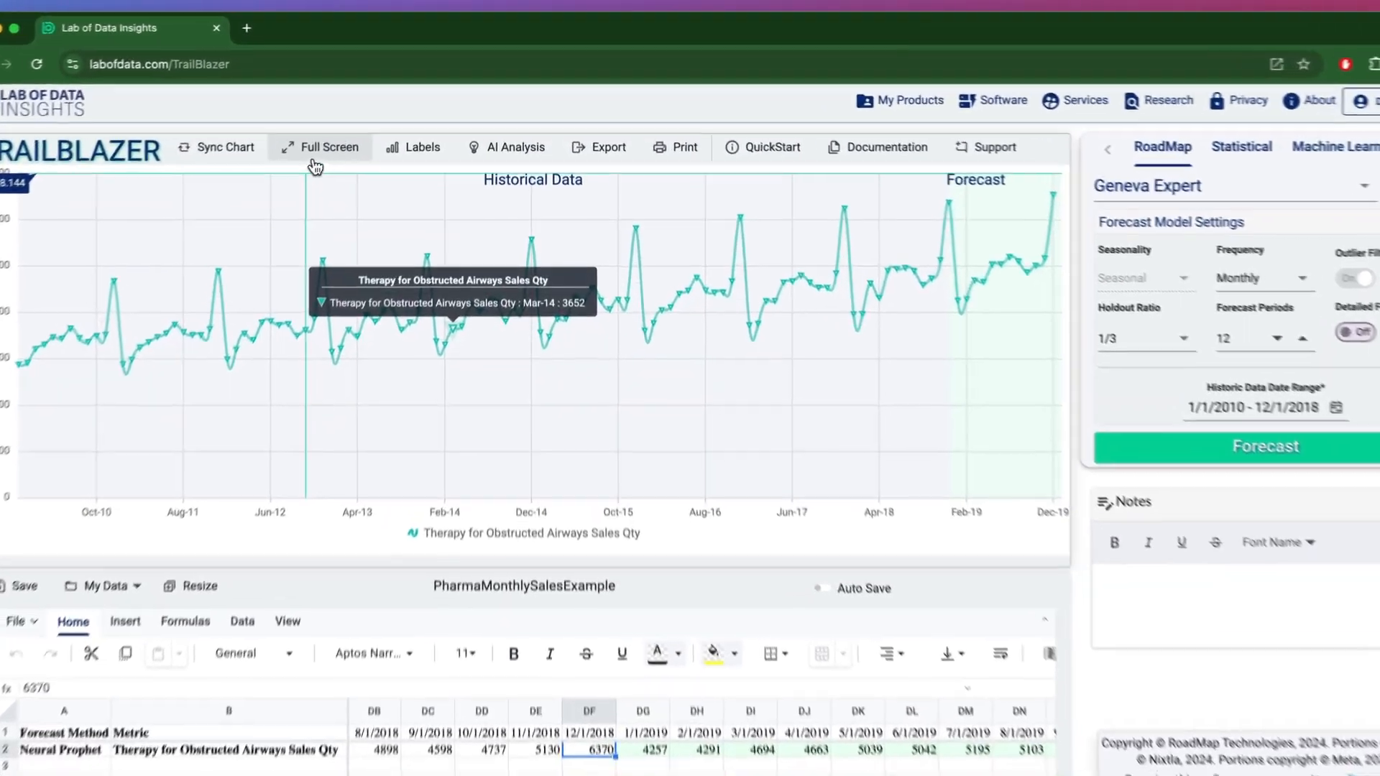
# - View the sales chart in full screen, zoom in on the latest history and forecast, then reset the zoom and exit
pyautogui.click(345, 129)
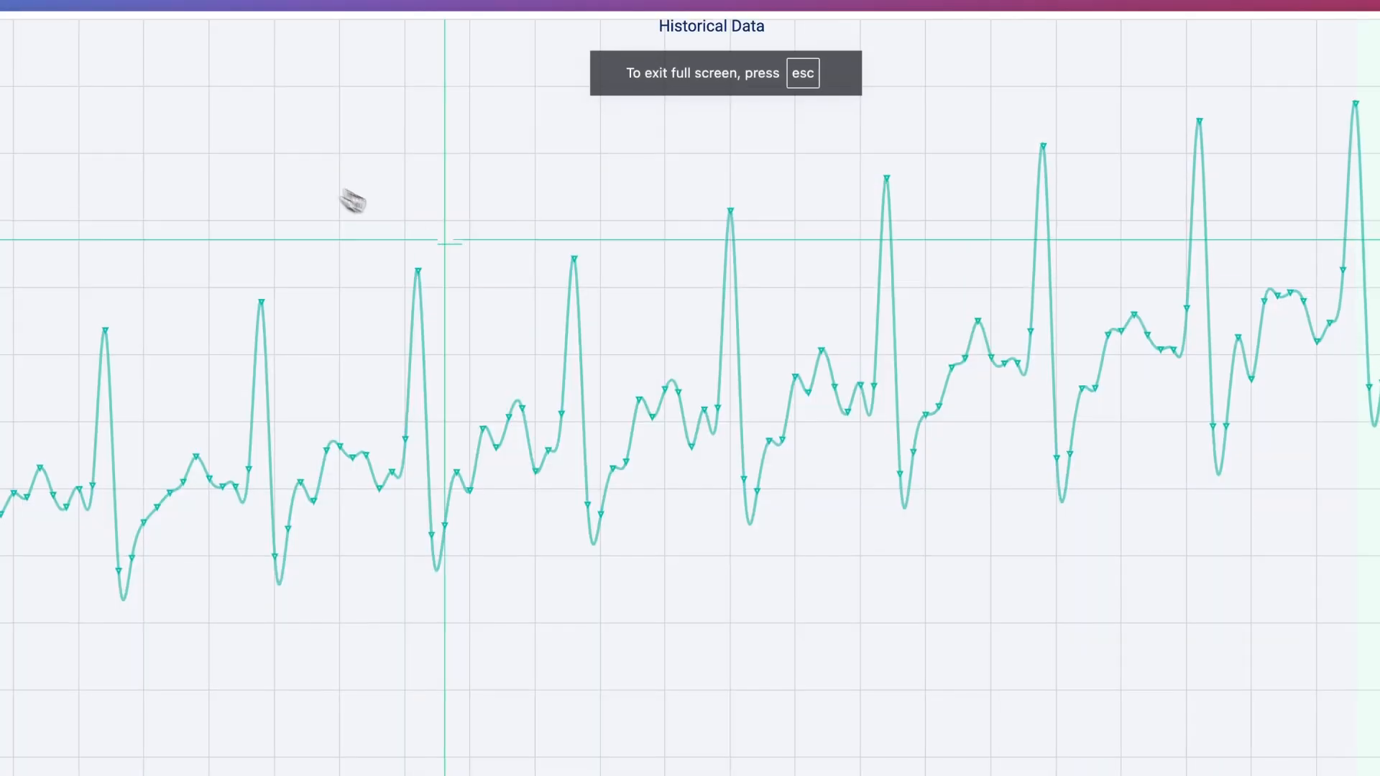
pyautogui.moveTo(955, 59); pyautogui.dragTo(1379, 501)
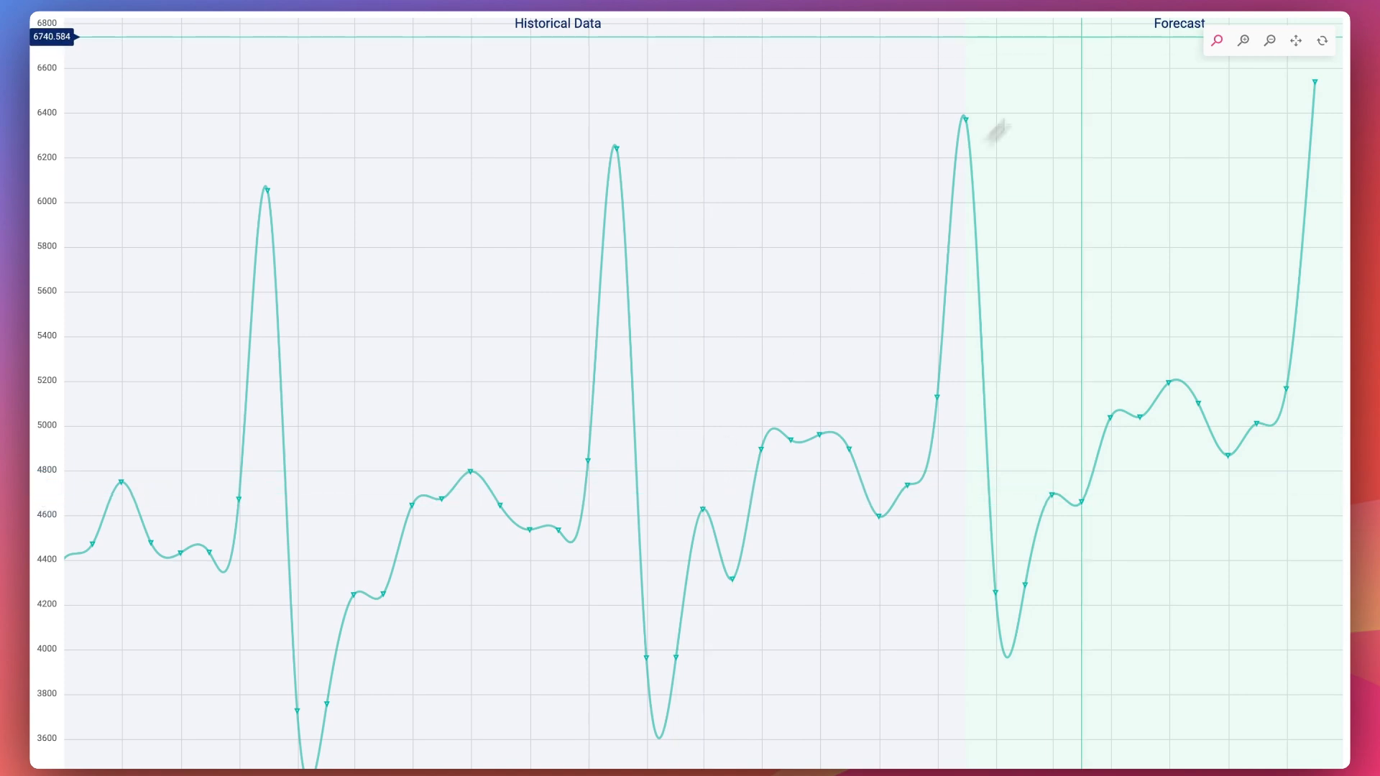
pyautogui.click(1322, 41)
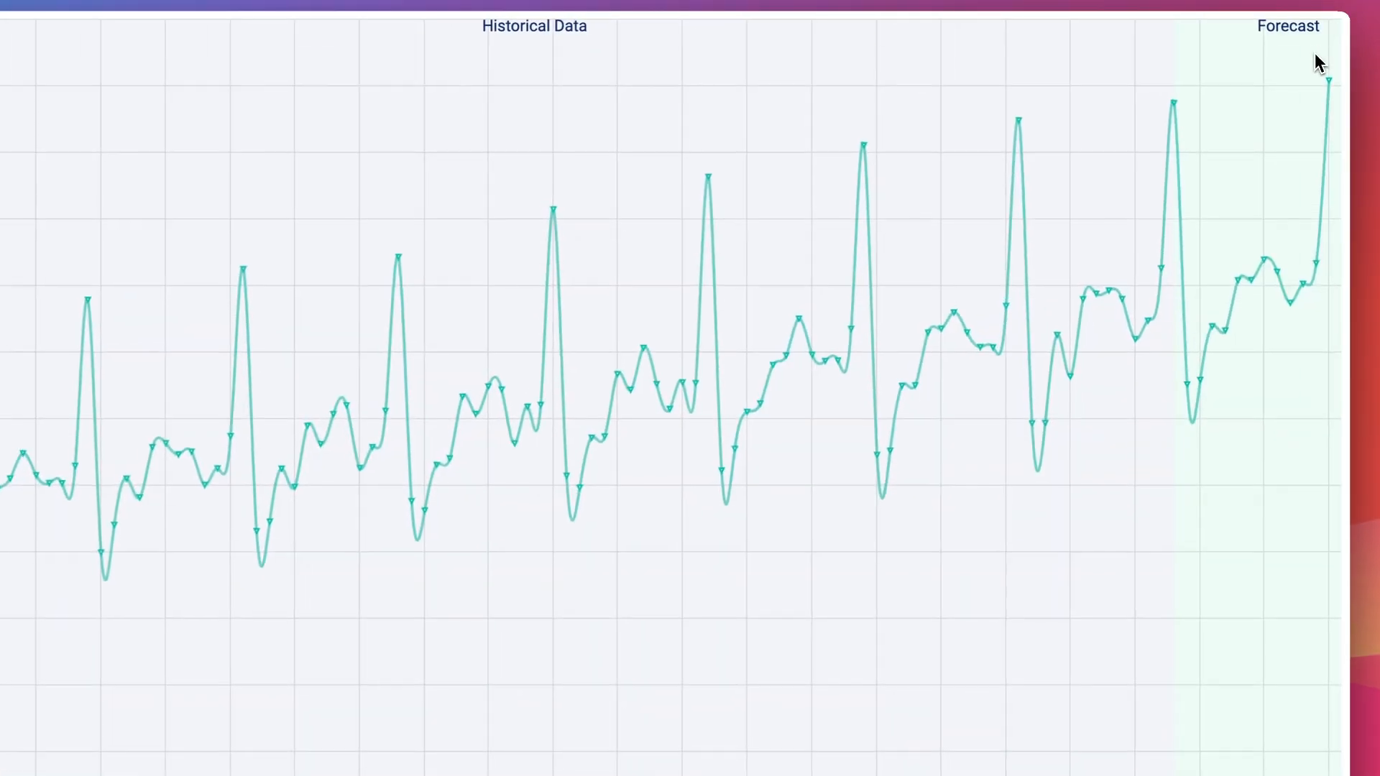
pyautogui.moveTo(1165, 8)
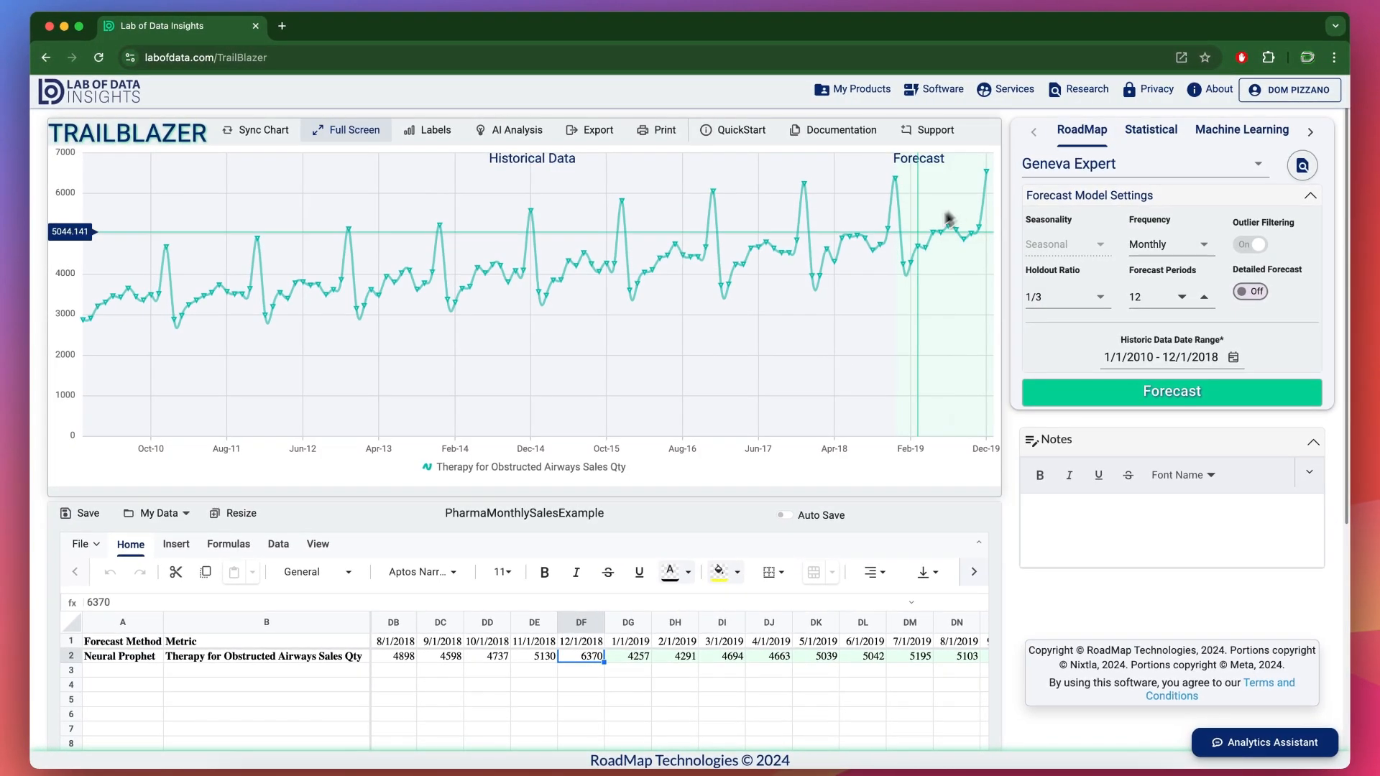
pyautogui.moveTo(919, 249)
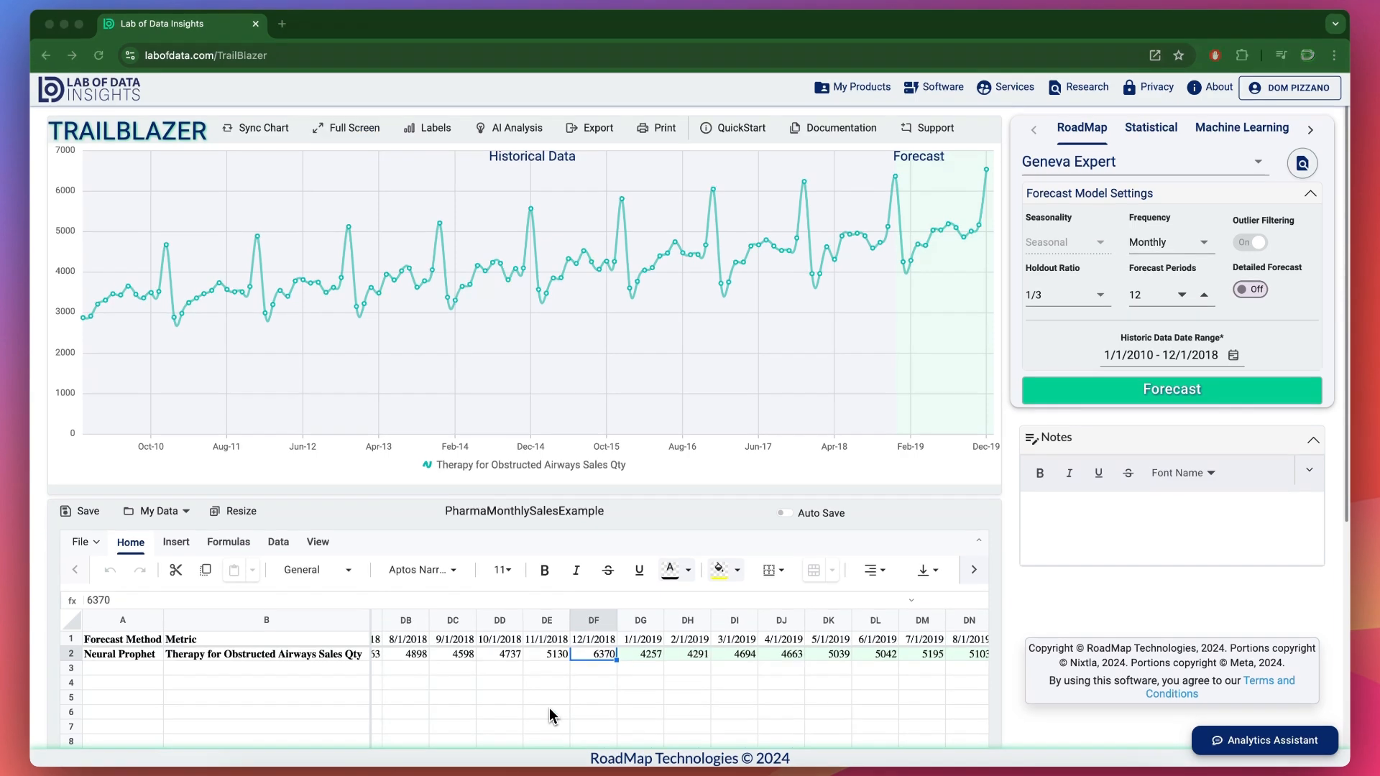
# - Set the forecast periods to 36 and run the Geneva Expert forecast on the monthly pharma sales
pyautogui.doubleClick(1144, 294)
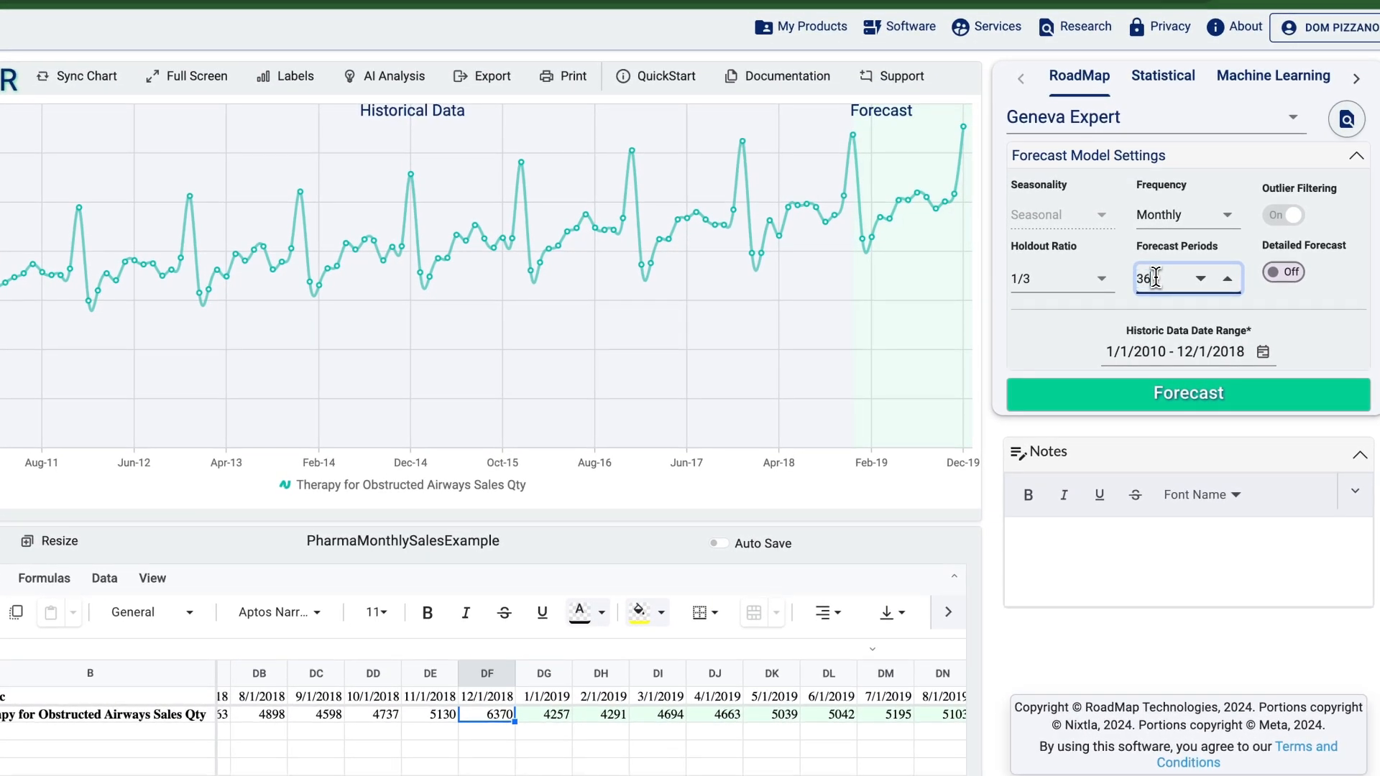
pyautogui.write('36')
pyautogui.click(1118, 403)
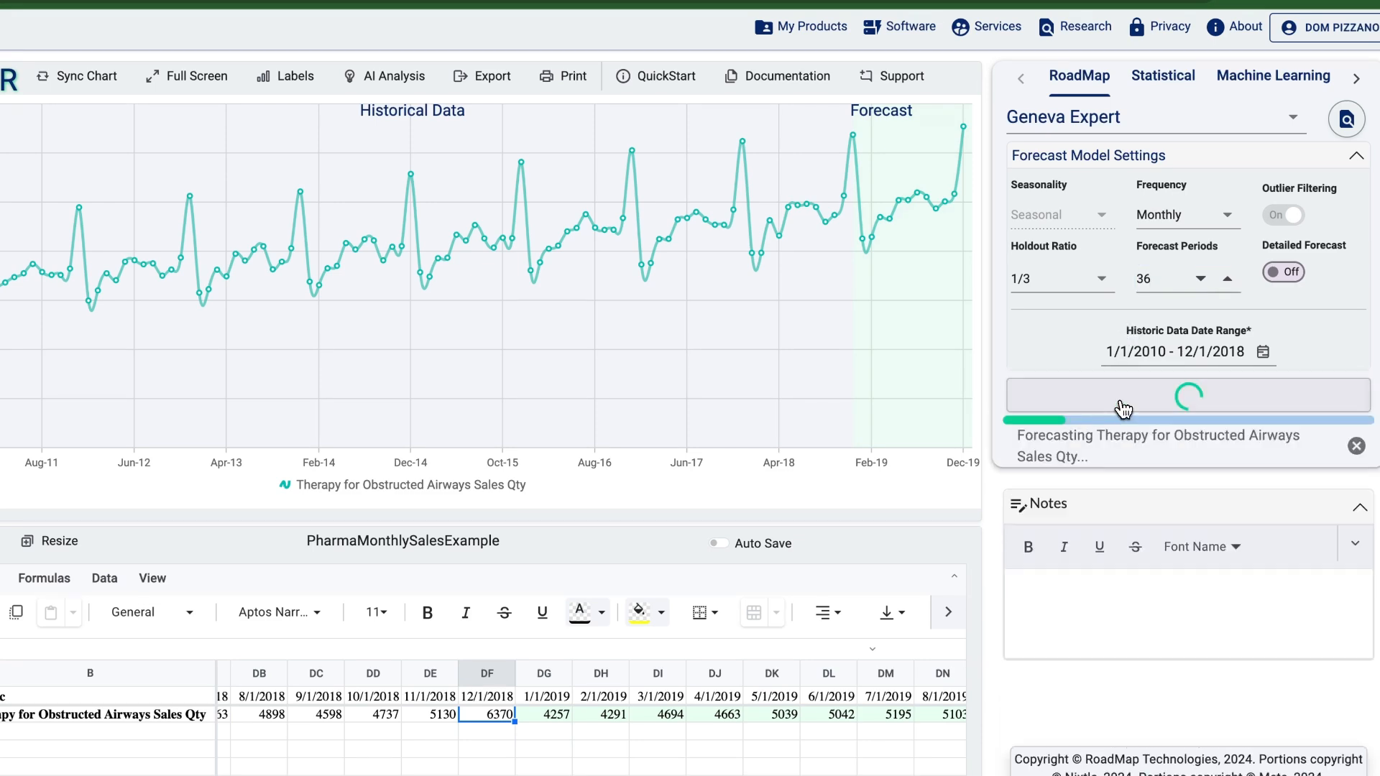
pyautogui.scroll(-1, 997, 539)
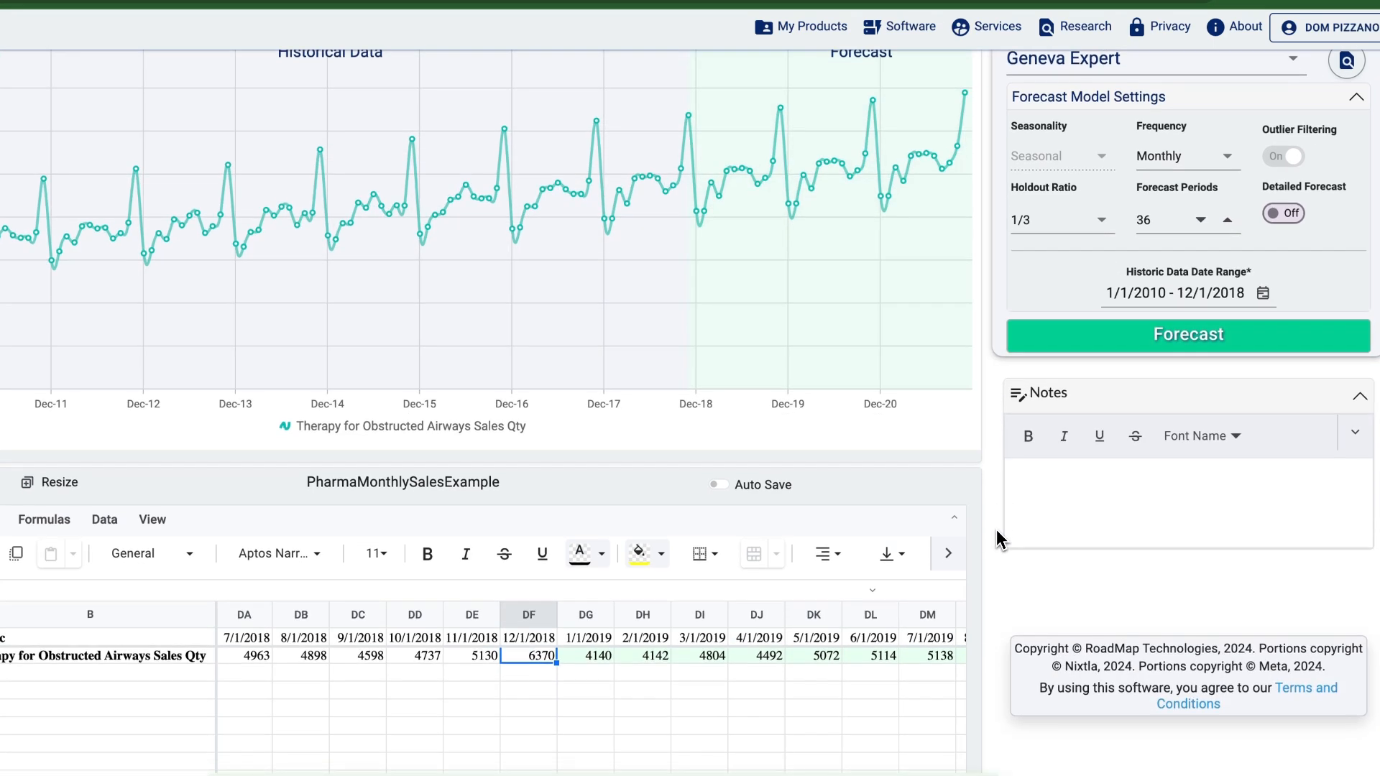
pyautogui.scroll(1, 996, 529)
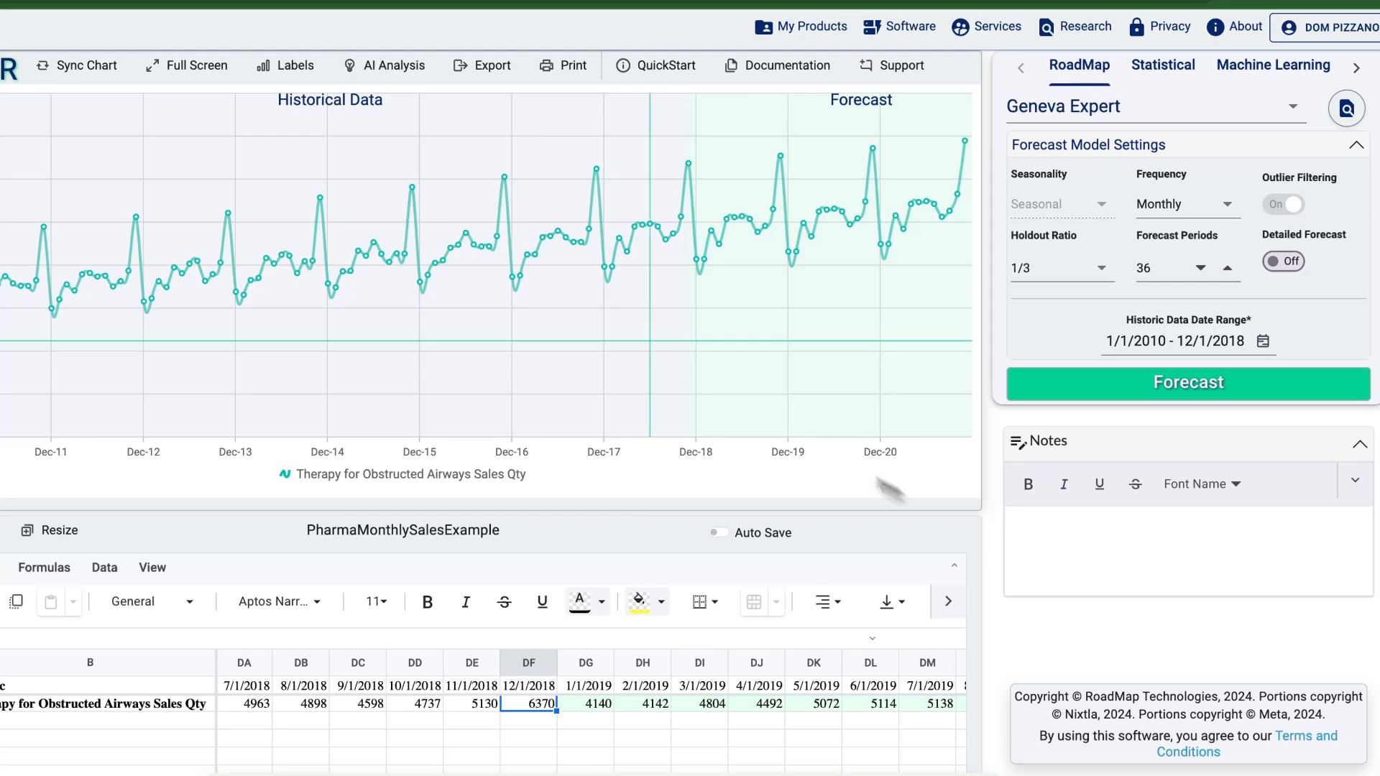
# - Zoom the chart in on the 36-month forecast region and check the forecast performance metrics
pyautogui.moveTo(602, 248); pyautogui.dragTo(987, 368)
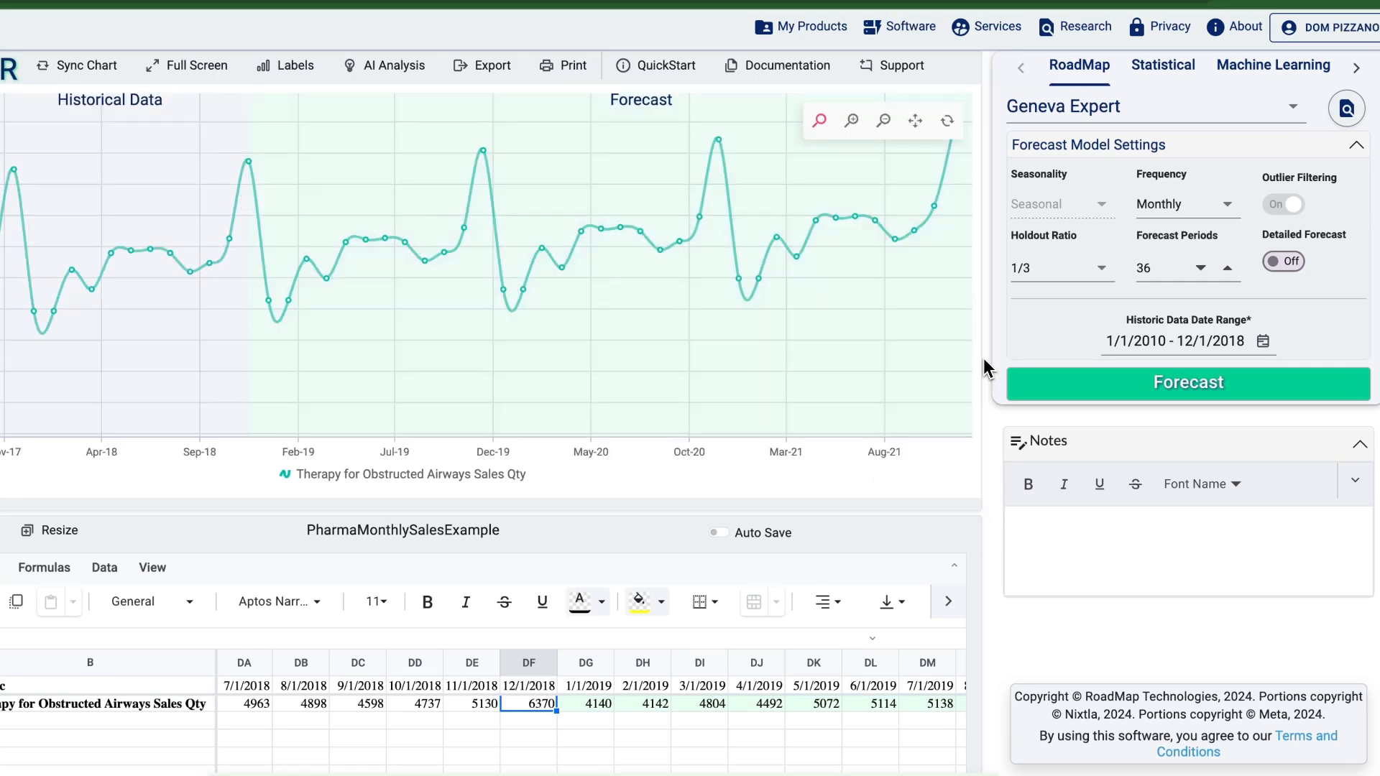
pyautogui.scroll(-6, 1016, 632)
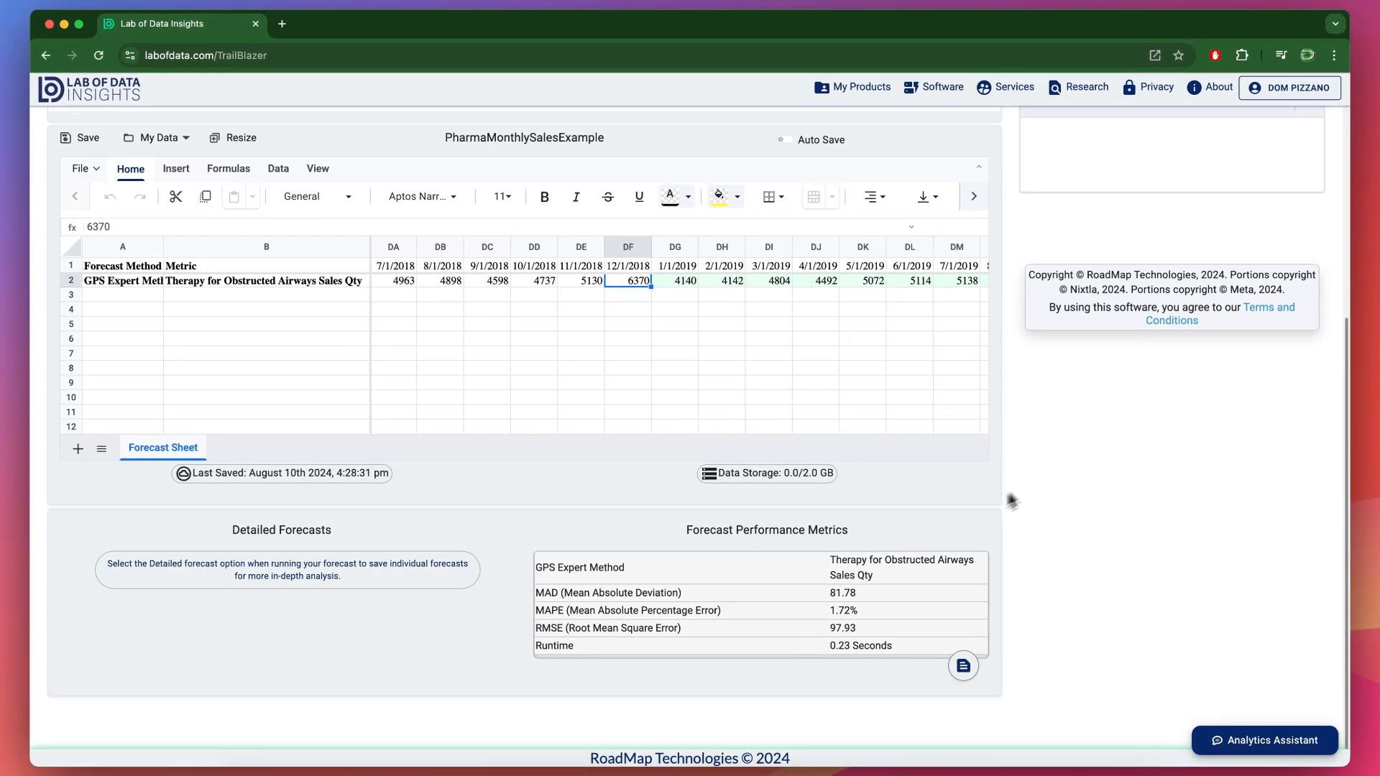
pyautogui.scroll(5, 999, 501)
# - Run a 36-period TimeGPT forecast with Detailed Forecast turned on and dismiss the completion notice
pyautogui.click(1310, 130)
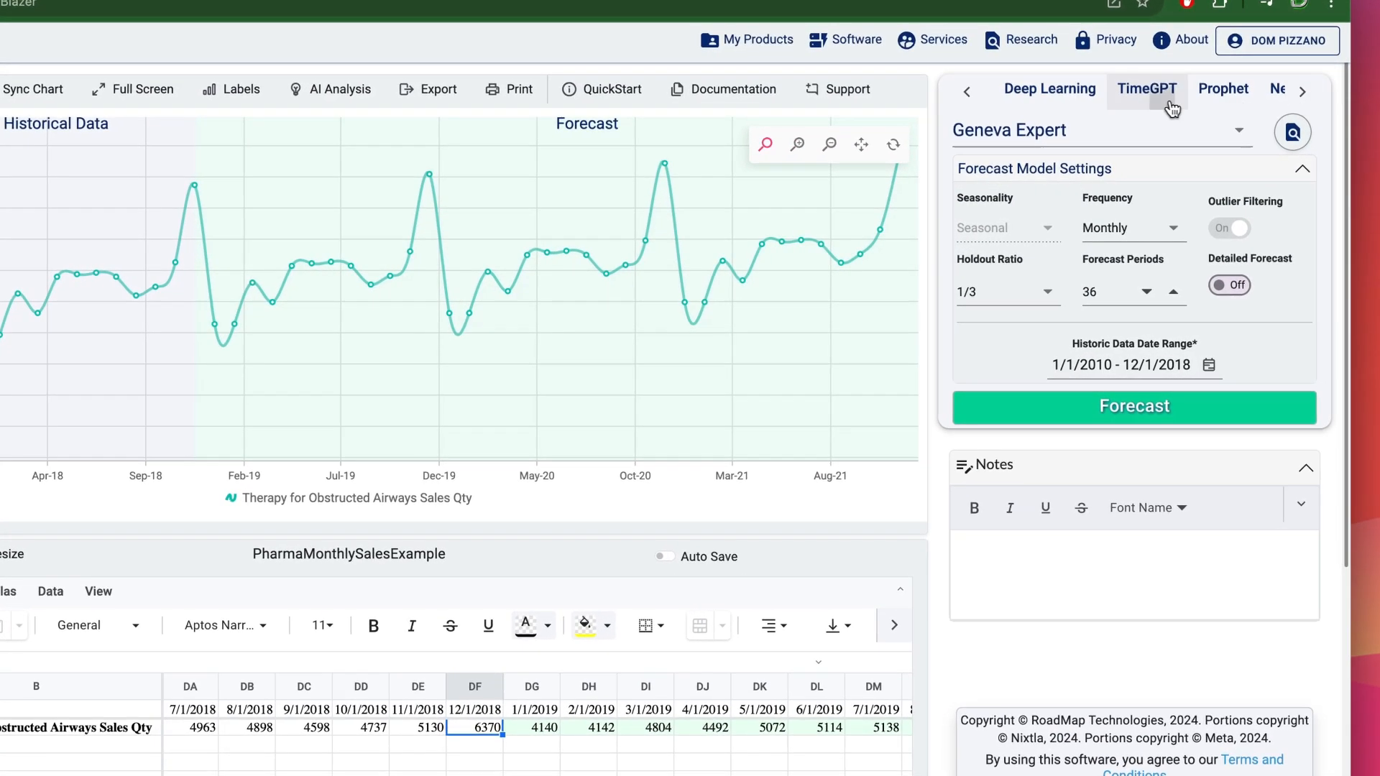
pyautogui.click(1170, 107)
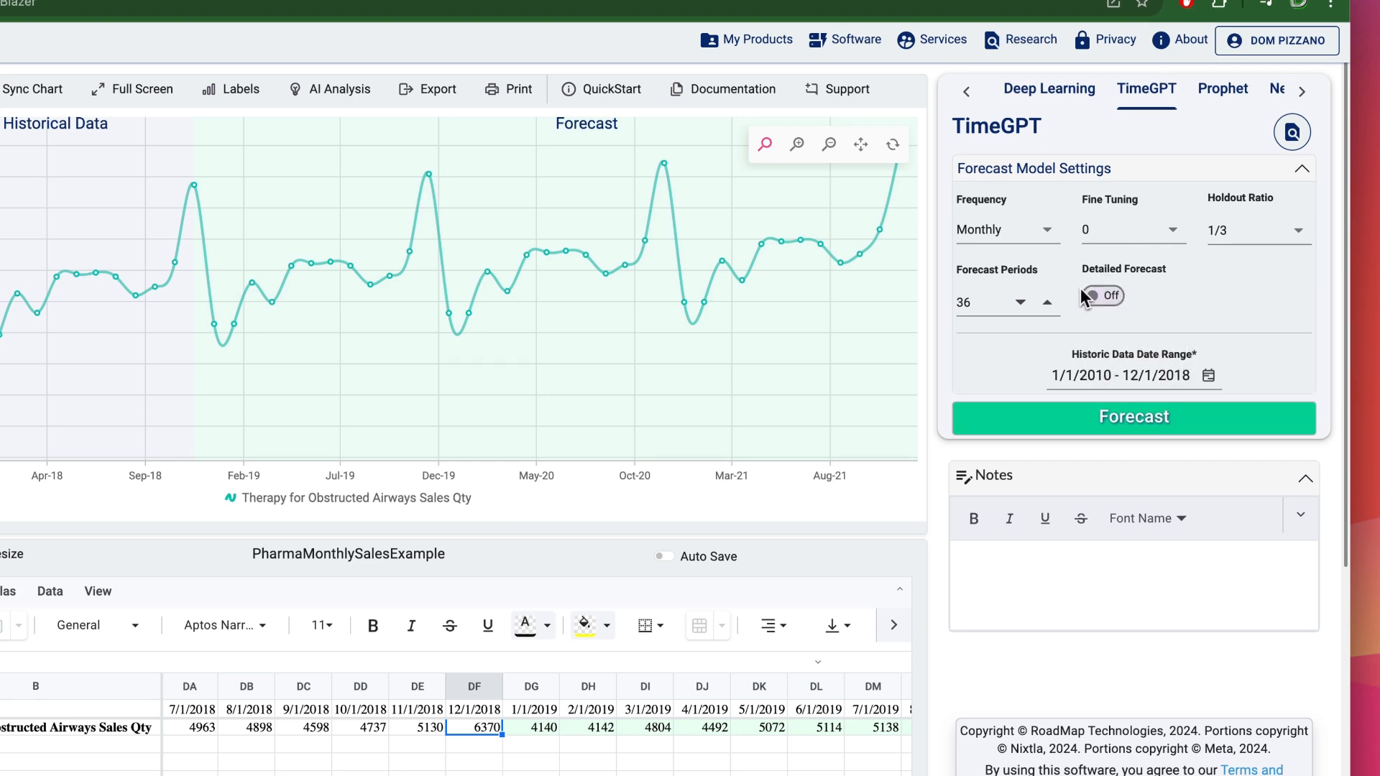
pyautogui.click(1098, 297)
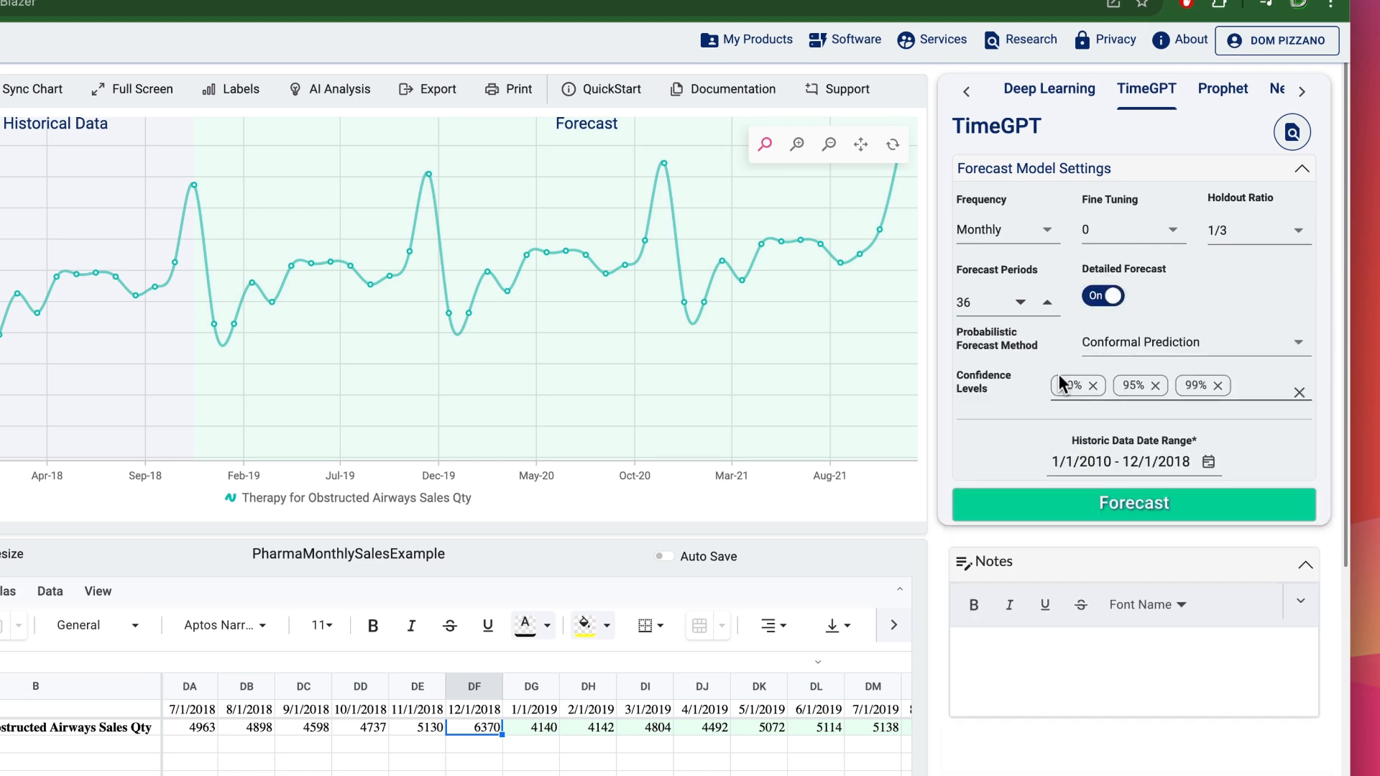
pyautogui.click(1001, 505)
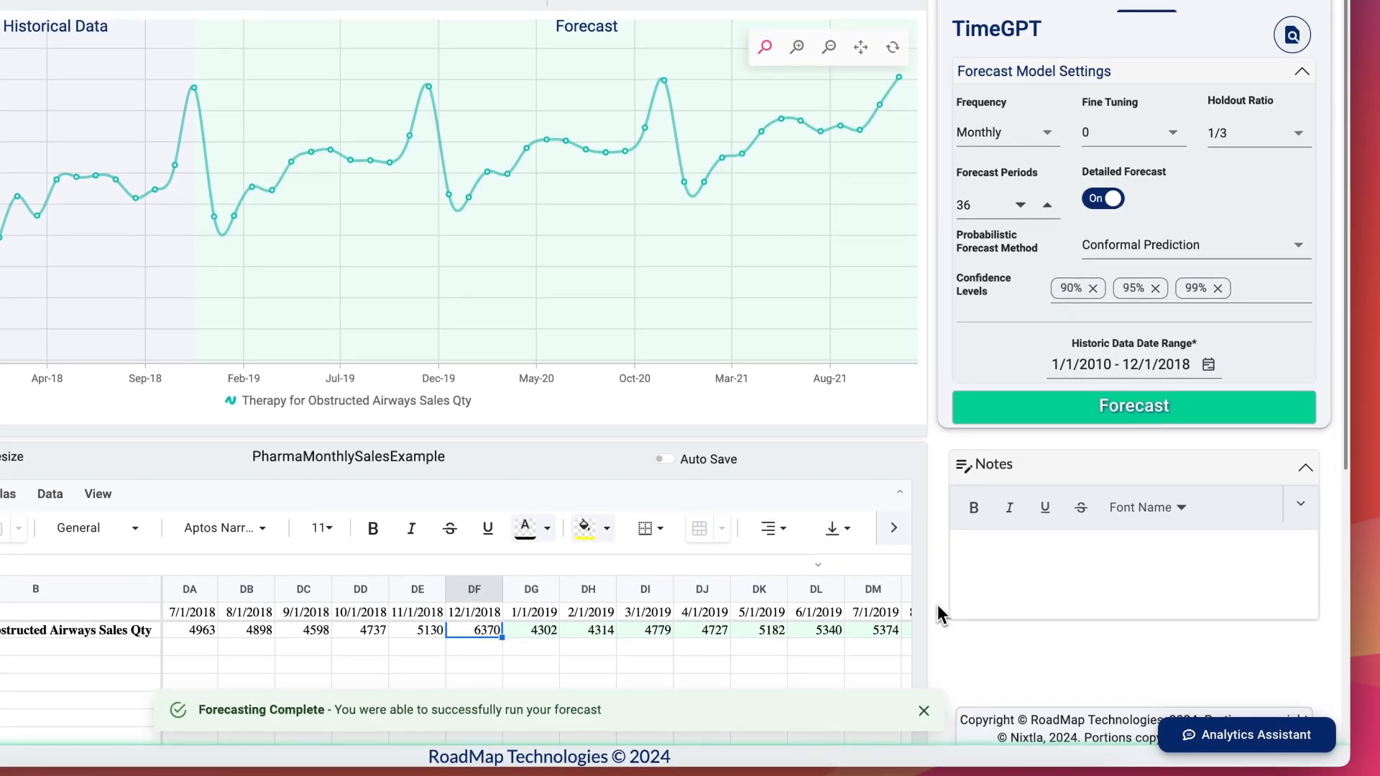
pyautogui.click(925, 713)
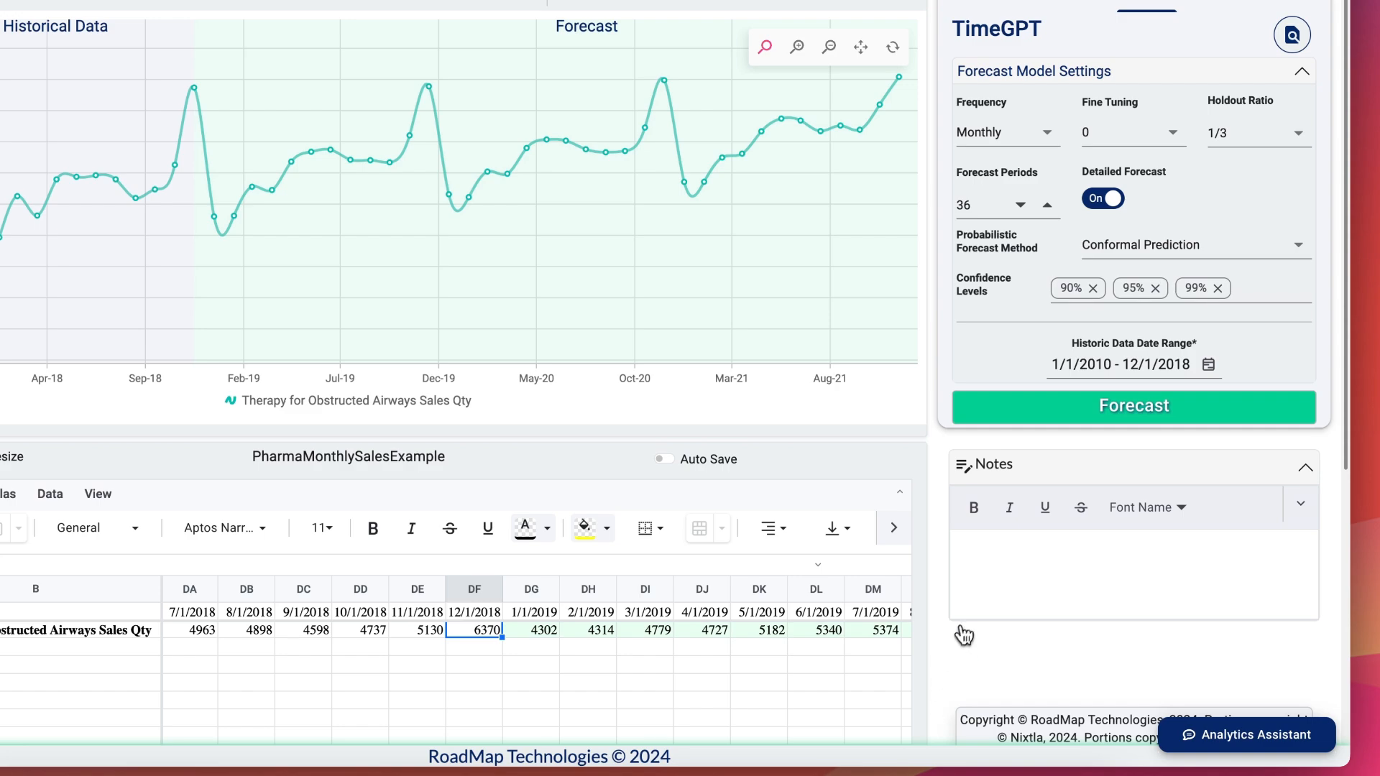
# - Compare the TimeGPT error metrics with those of the GPS Expert Method in the performance metrics table
pyautogui.scroll(-5, 963, 638)
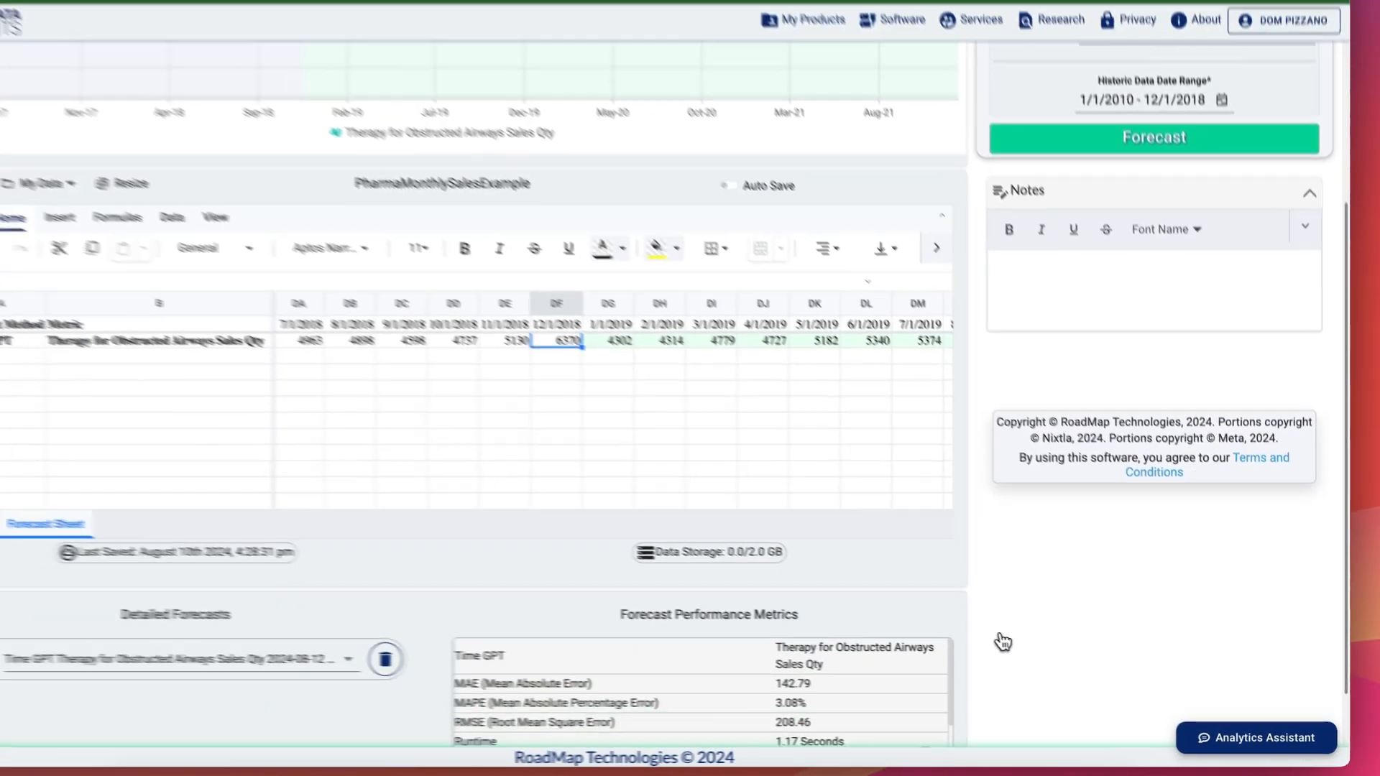
pyautogui.scroll(-2, 1002, 642)
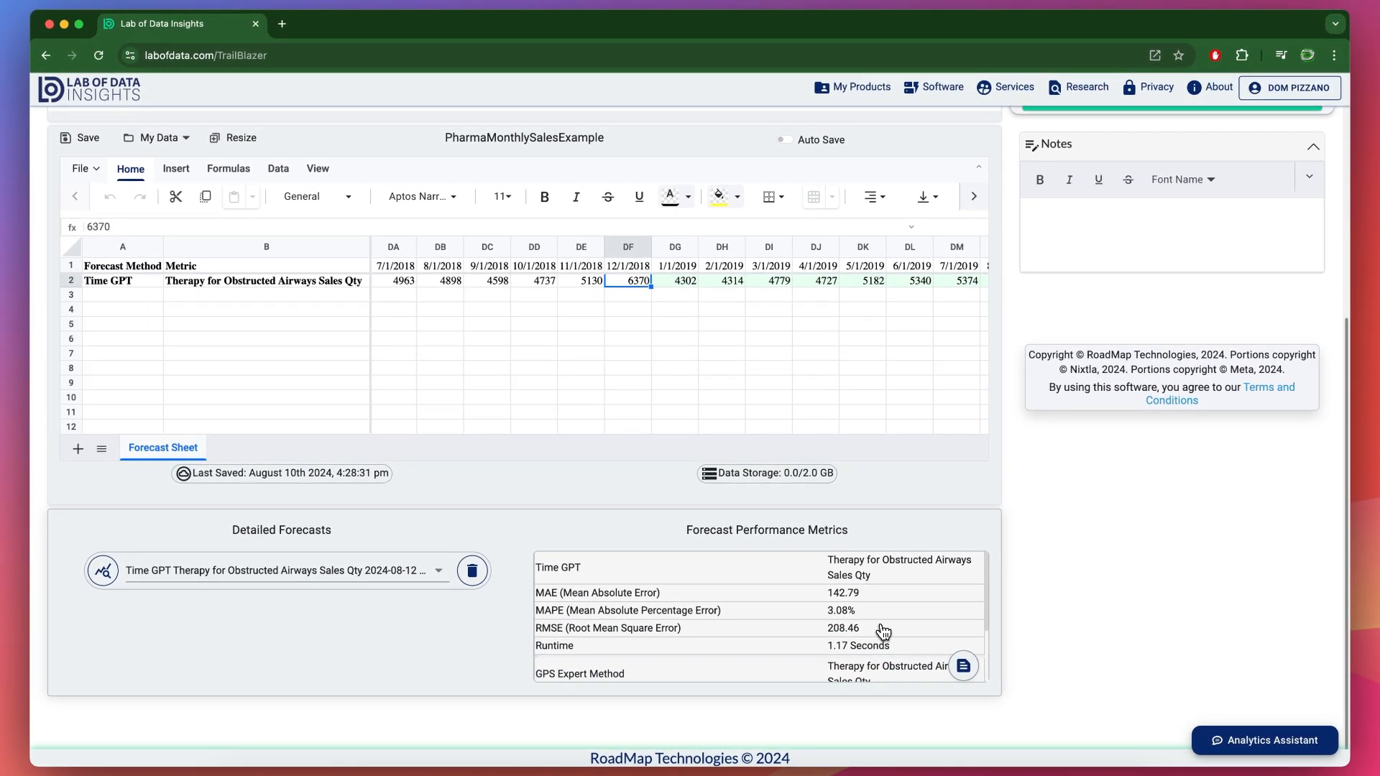
pyautogui.scroll(-3, 883, 632)
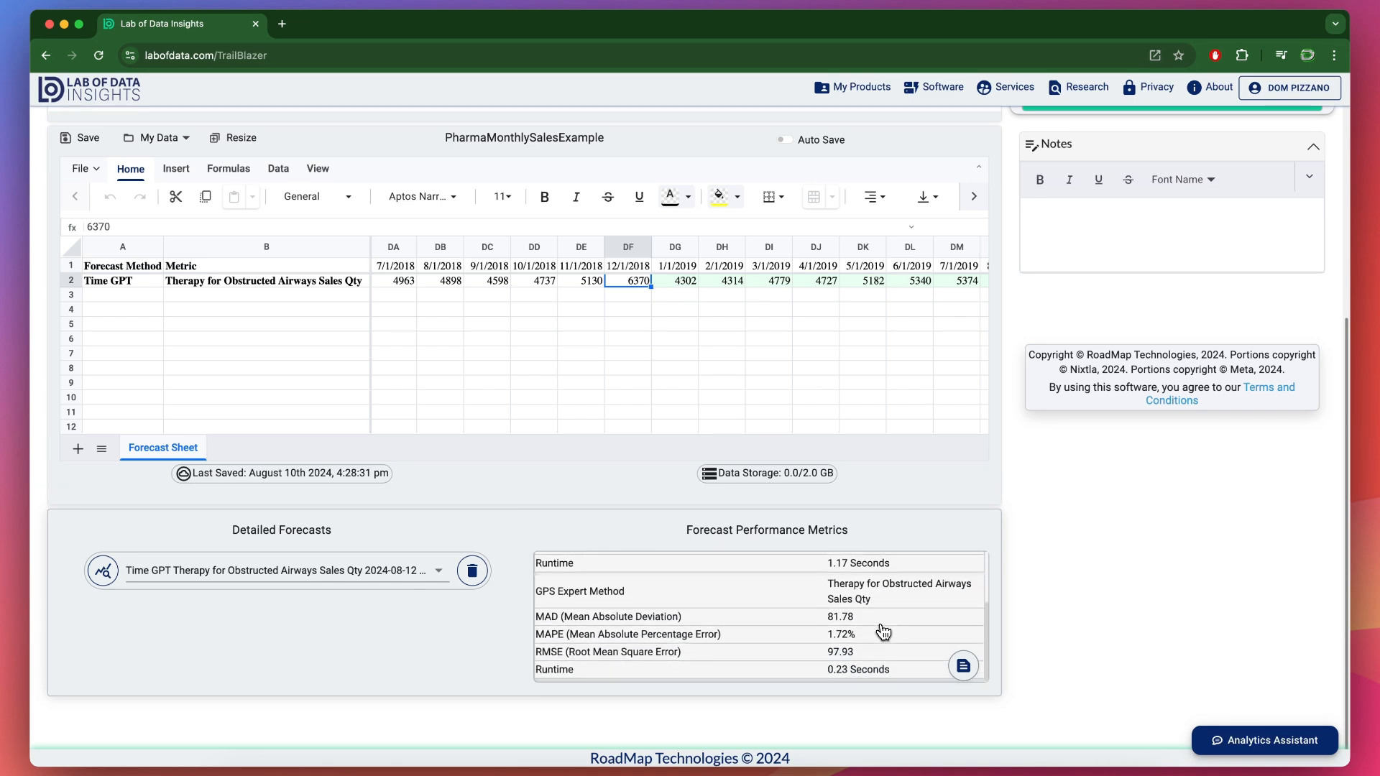
pyautogui.scroll(2, 883, 632)
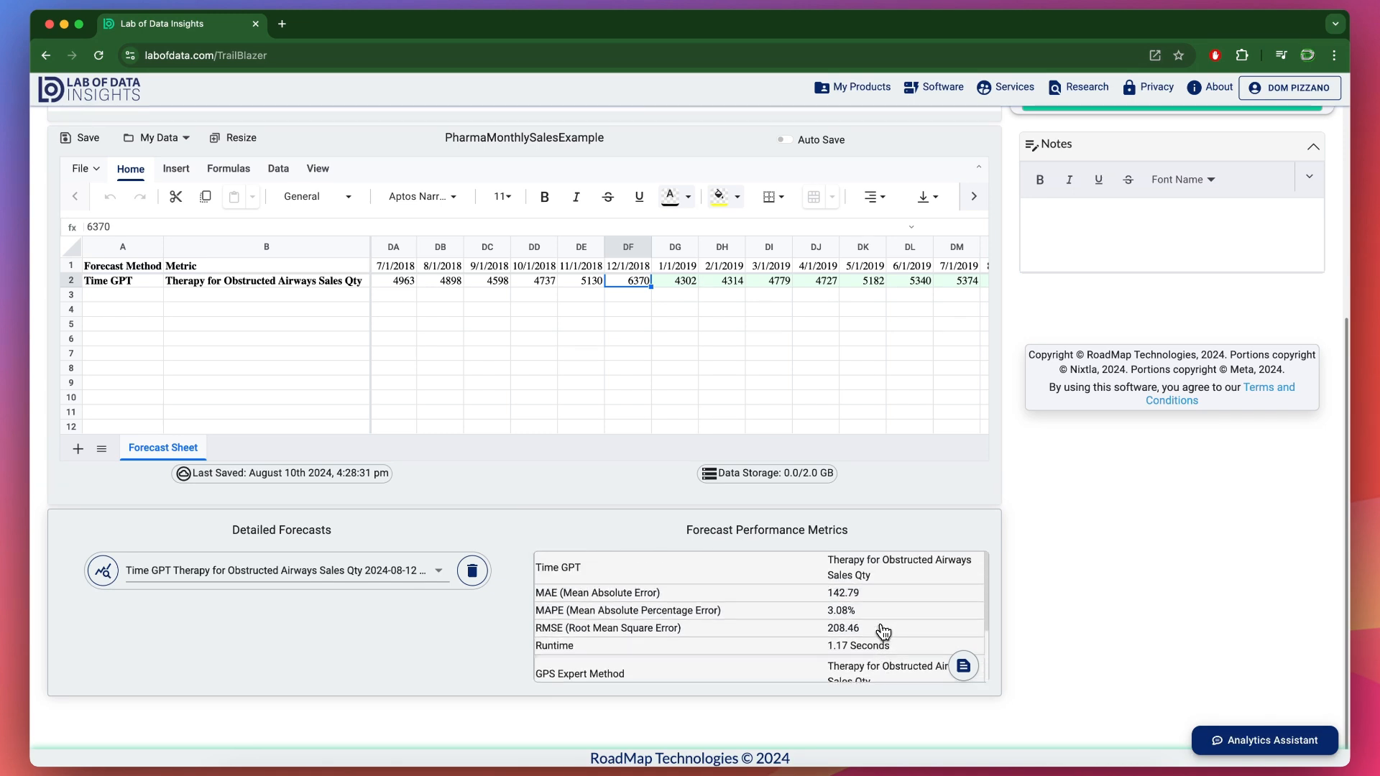
pyautogui.scroll(-1, 883, 632)
pyautogui.scroll(-2, 883, 631)
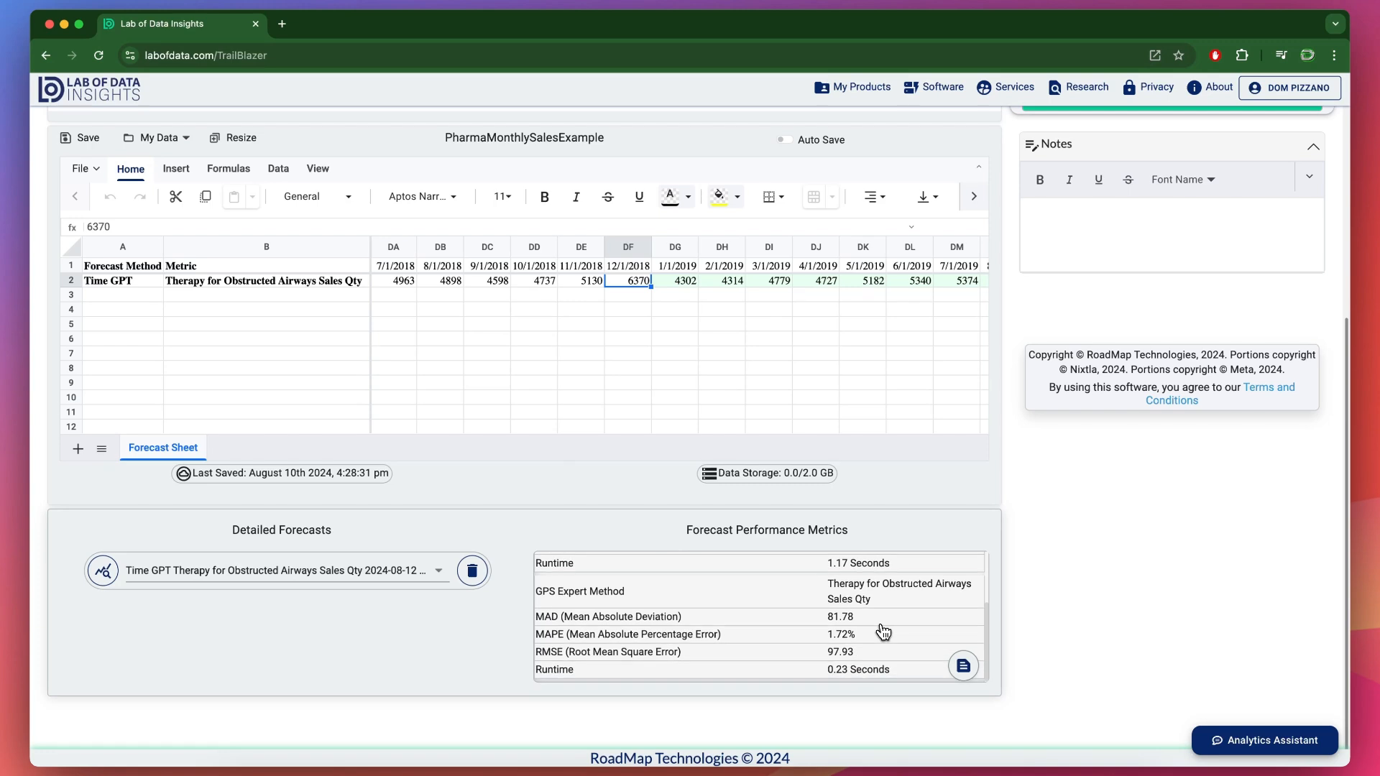
pyautogui.scroll(2, 883, 632)
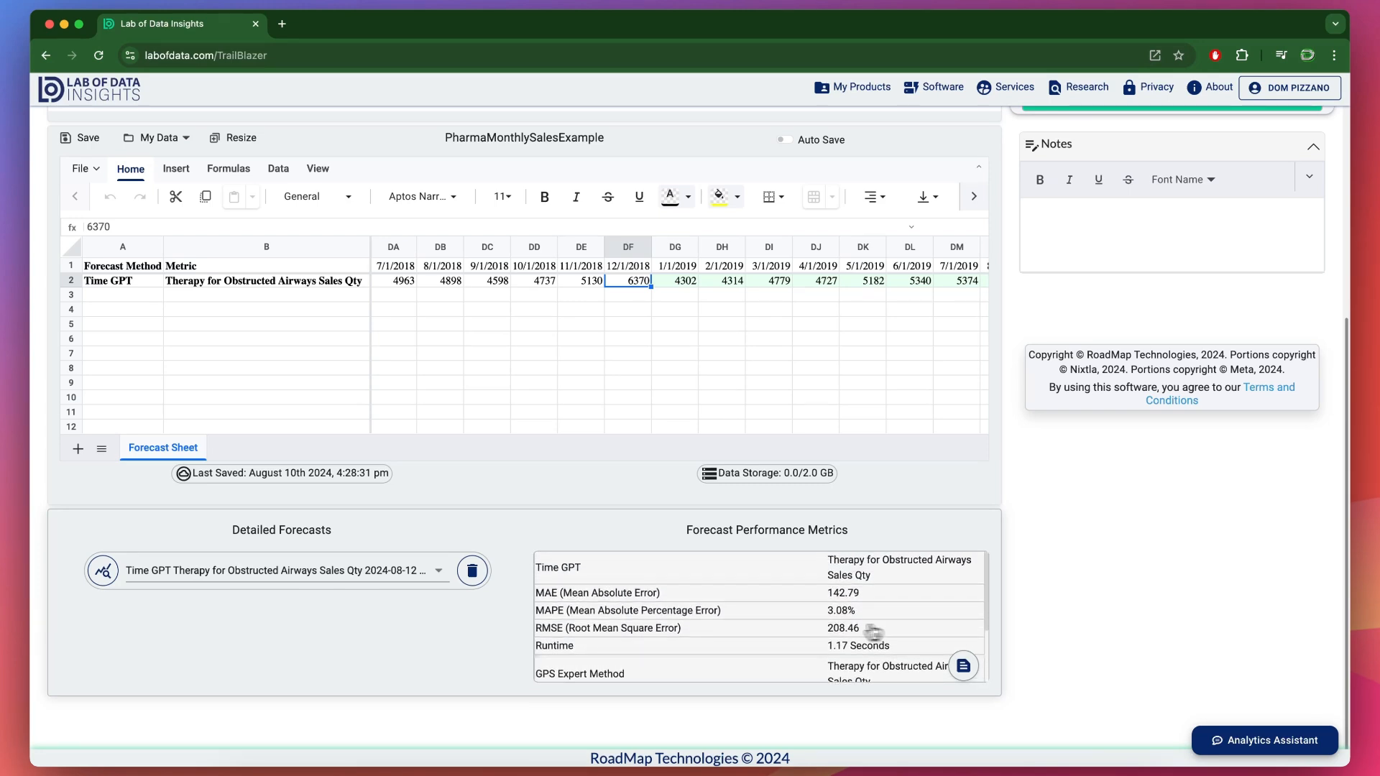
# - View the detailed TimeGPT forecast, zoom in on its confidence bands from 2019 onward, and close it
pyautogui.scroll(3, 385, 625)
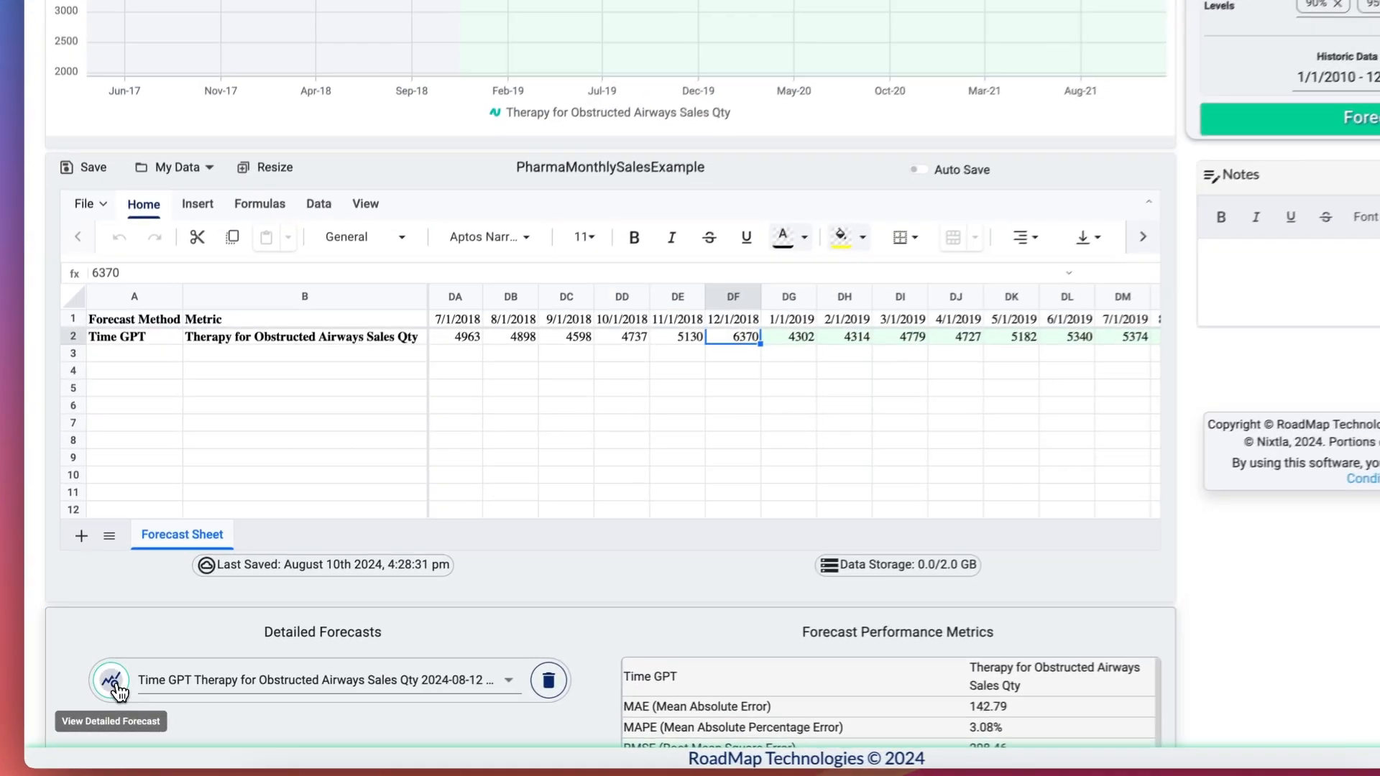
pyautogui.click(113, 682)
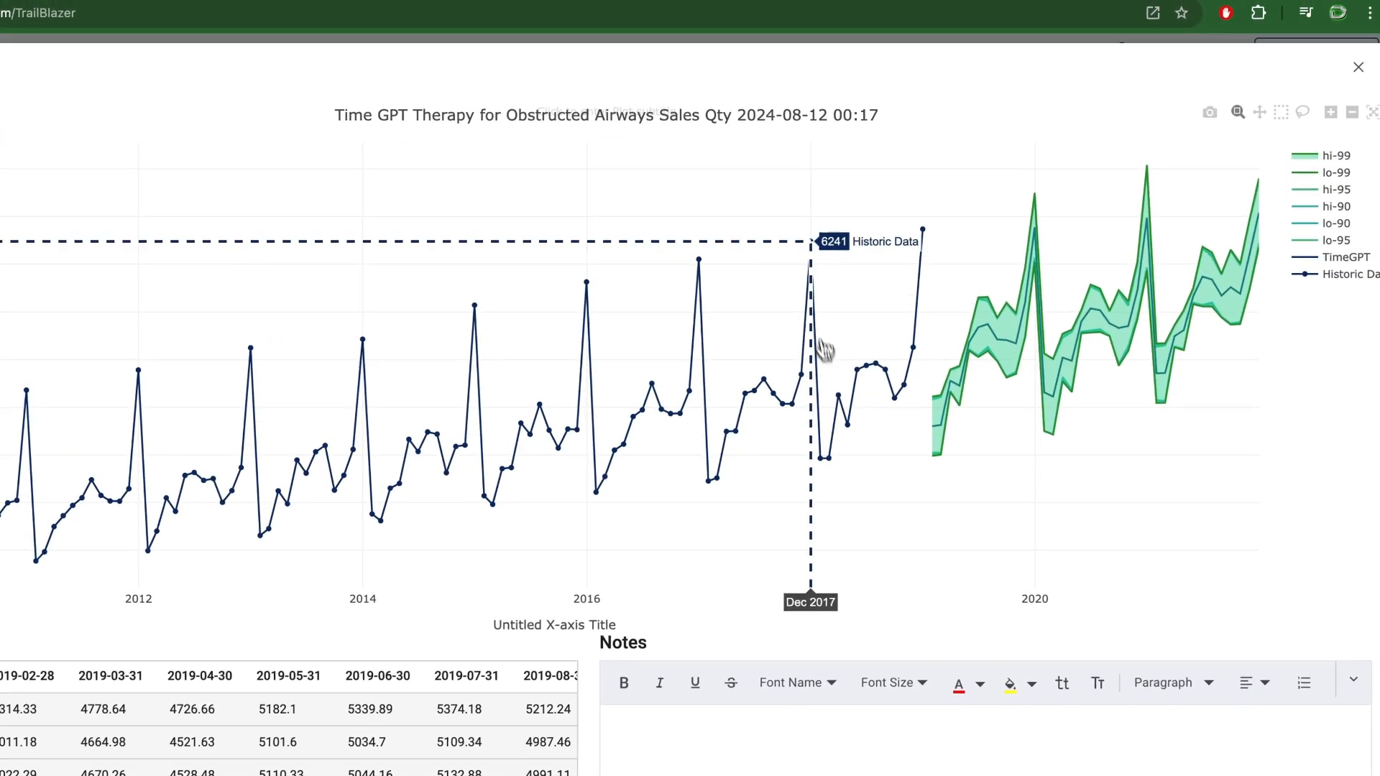
pyautogui.moveTo(827, 194); pyautogui.dragTo(1247, 449)
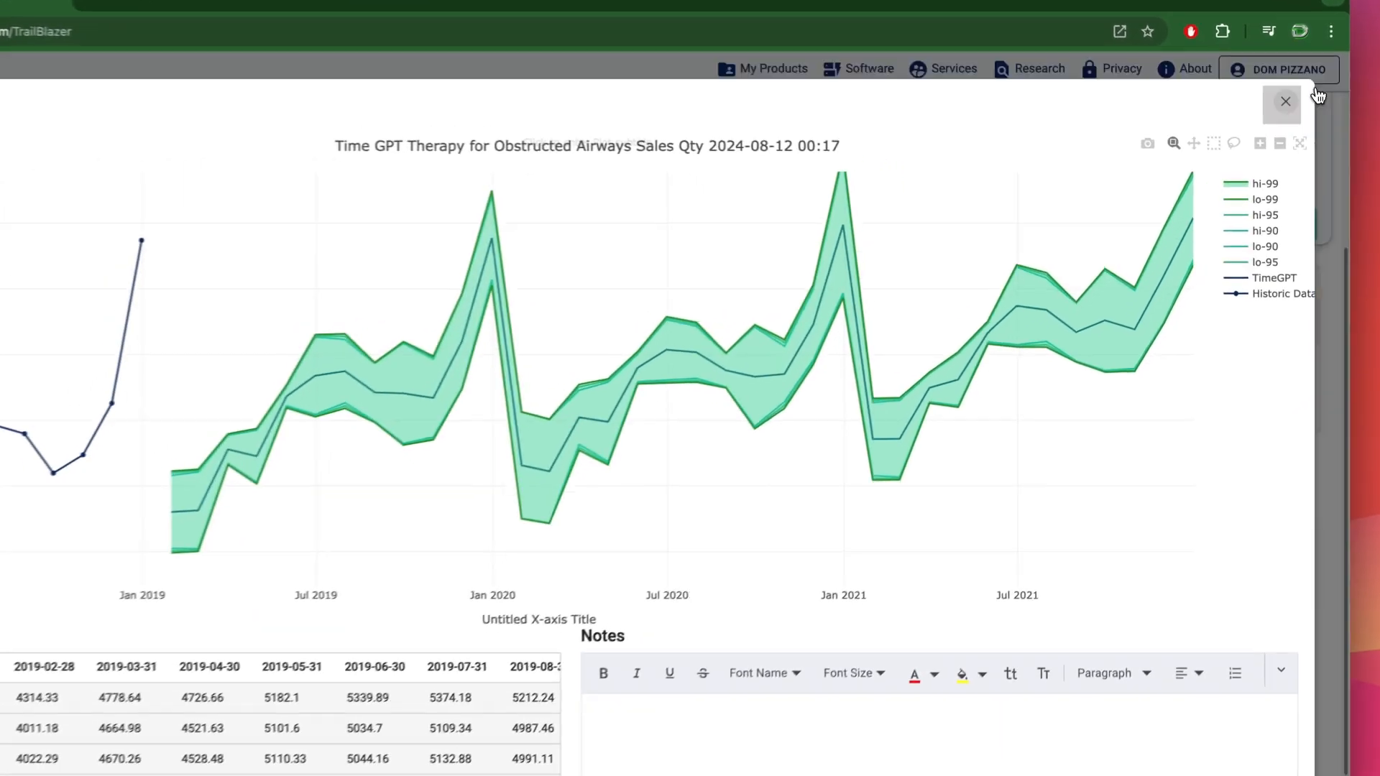
pyautogui.click(1325, 100)
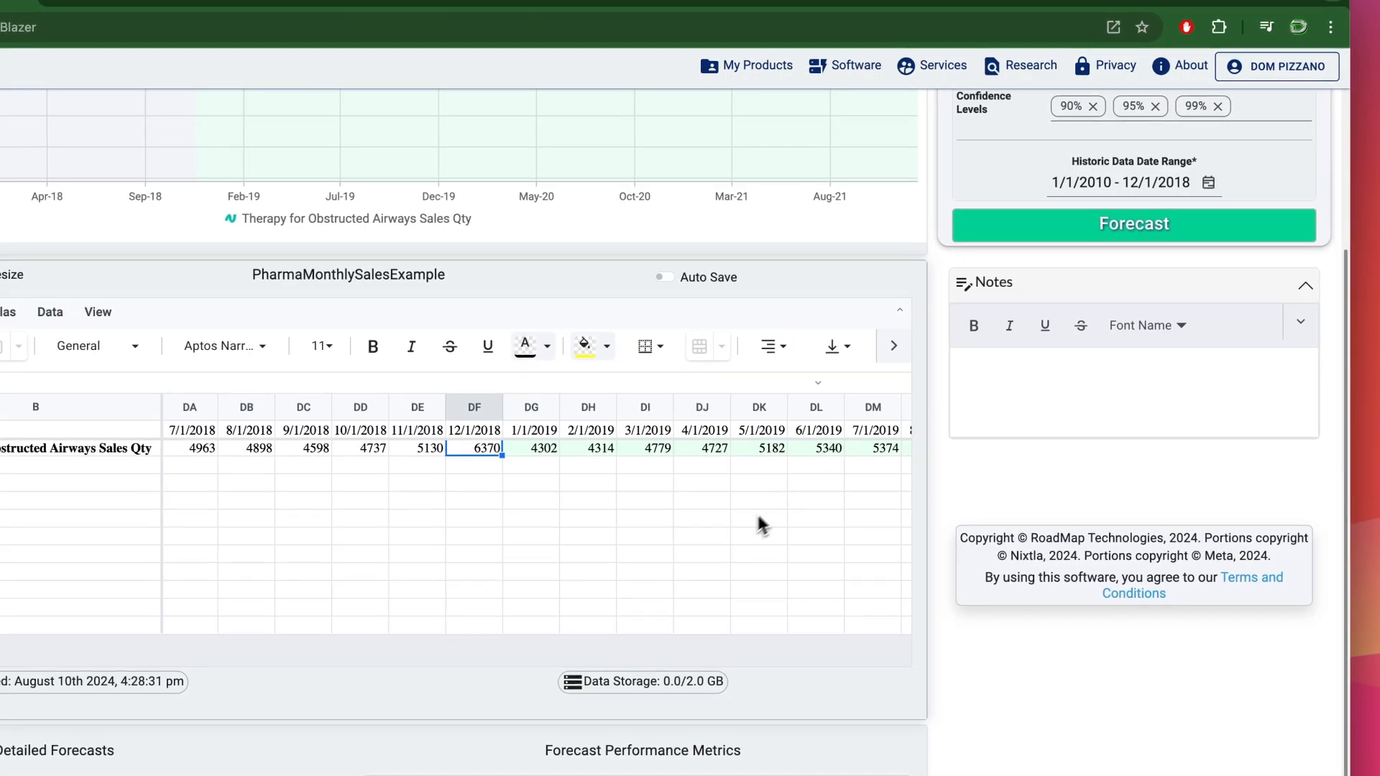
pyautogui.scroll(4, 955, 499)
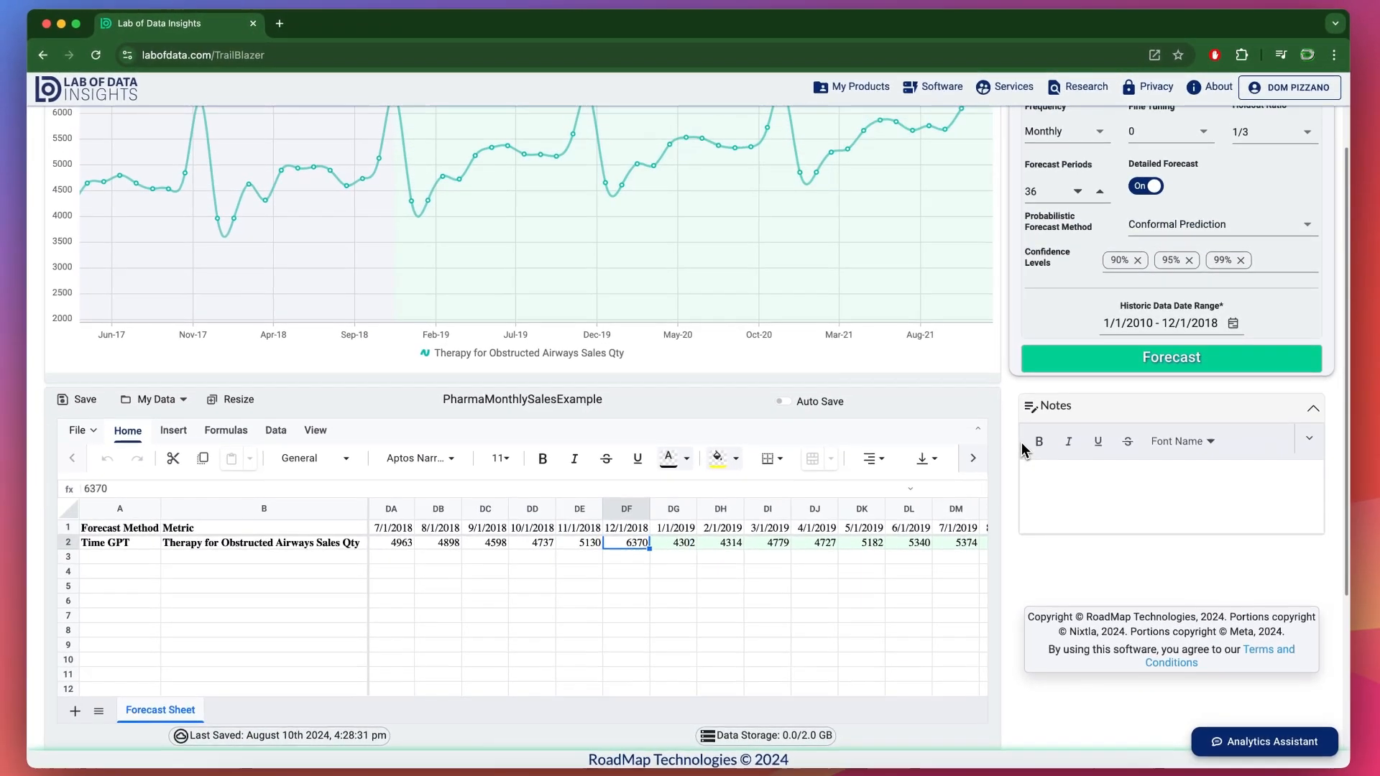